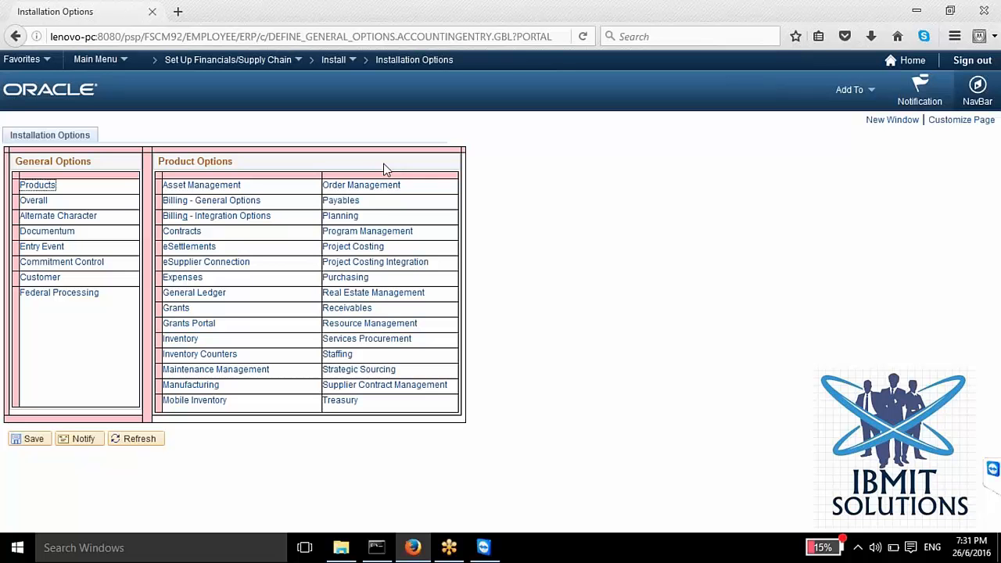
pyautogui.moveTo(419, 557)
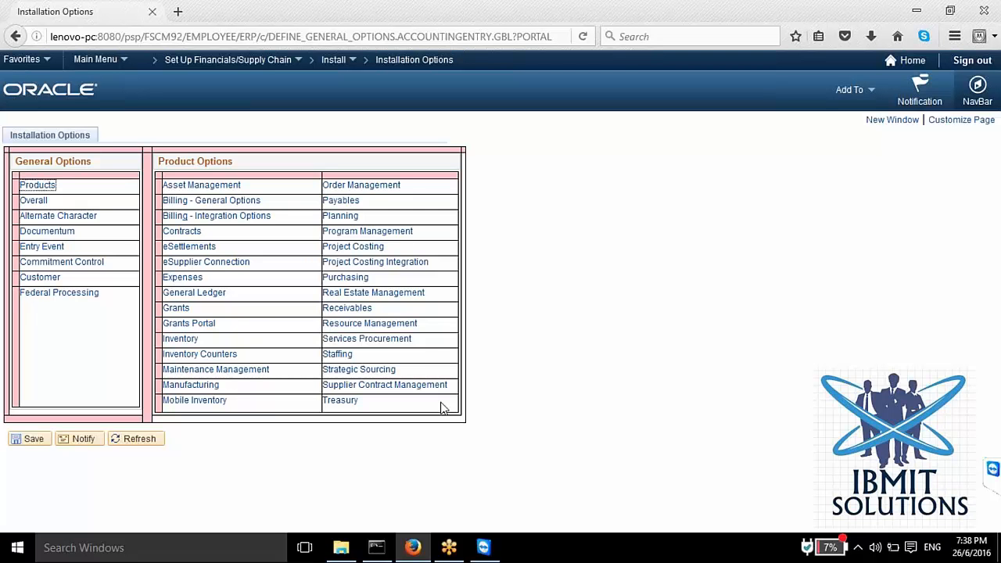
pyautogui.click(603, 22)
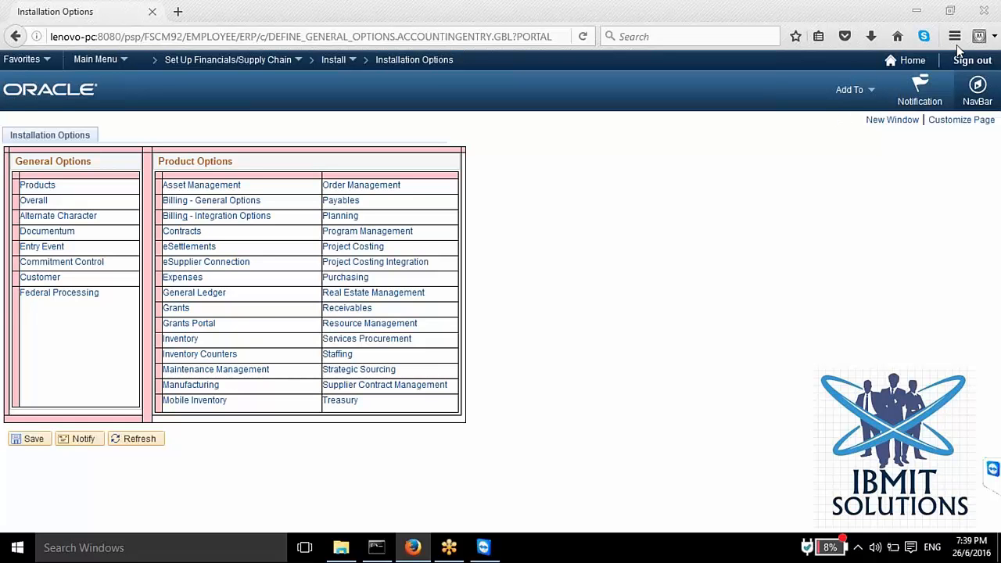
pyautogui.click(561, 75)
pyautogui.moveTo(487, 557)
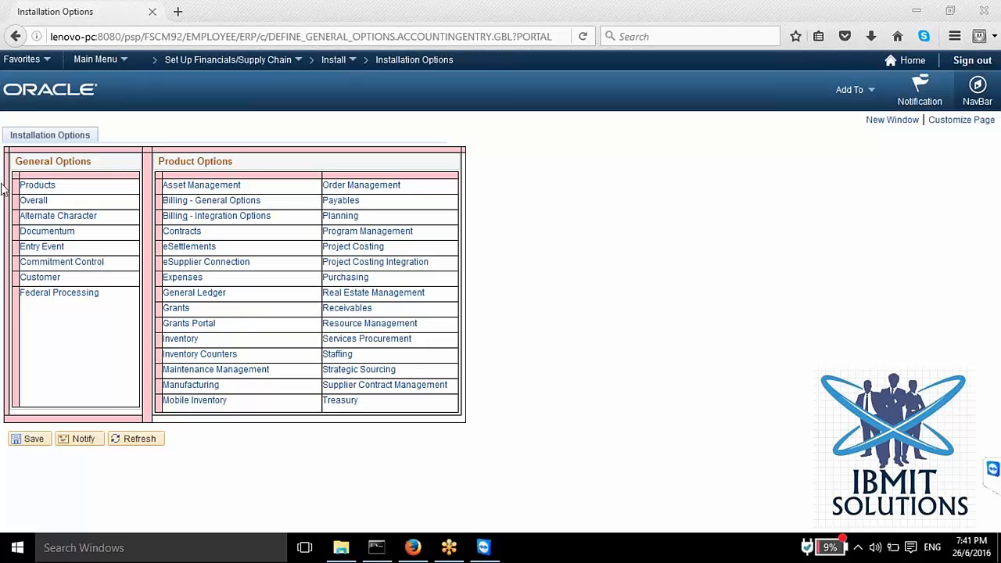
# Step: Review the installed PeopleSoft products, including Purchasing, under General Options and return to the main Installation Options page
pyautogui.click(35, 186)
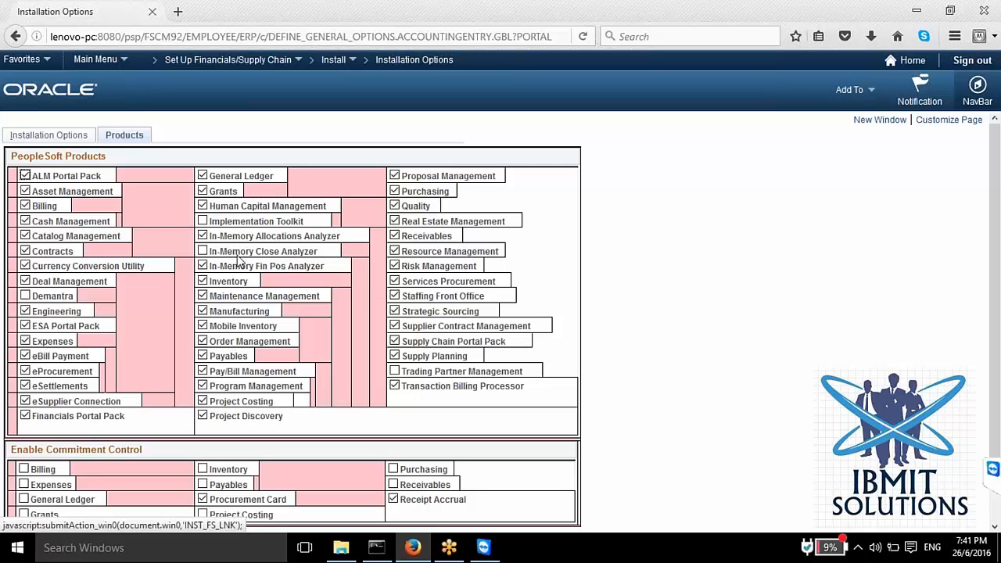
pyautogui.click(395, 191)
pyautogui.click(395, 191)
pyautogui.click(72, 137)
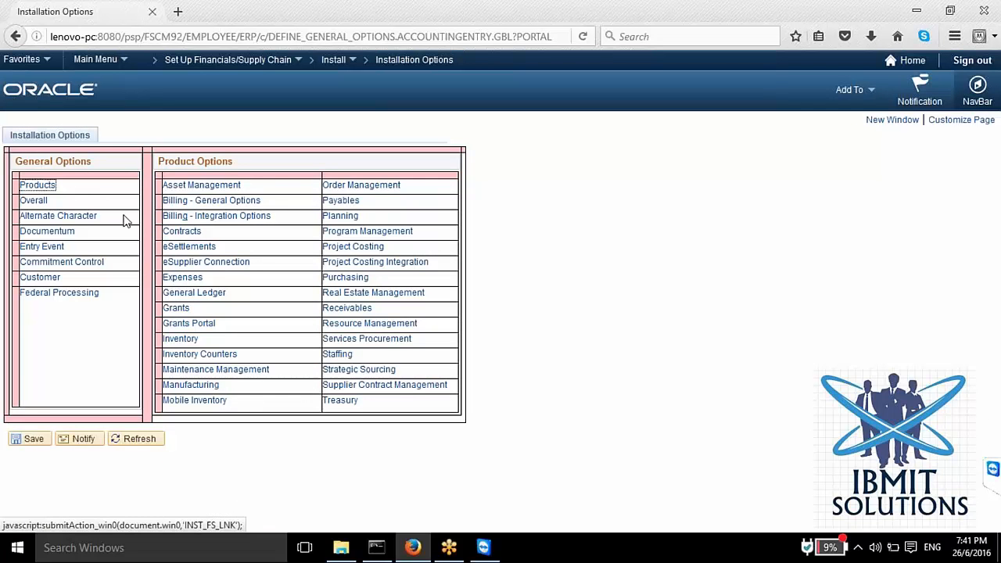
# Step: Open the Payables product options and examine the posting method, federal government, payment and document association settings
pyautogui.click(340, 201)
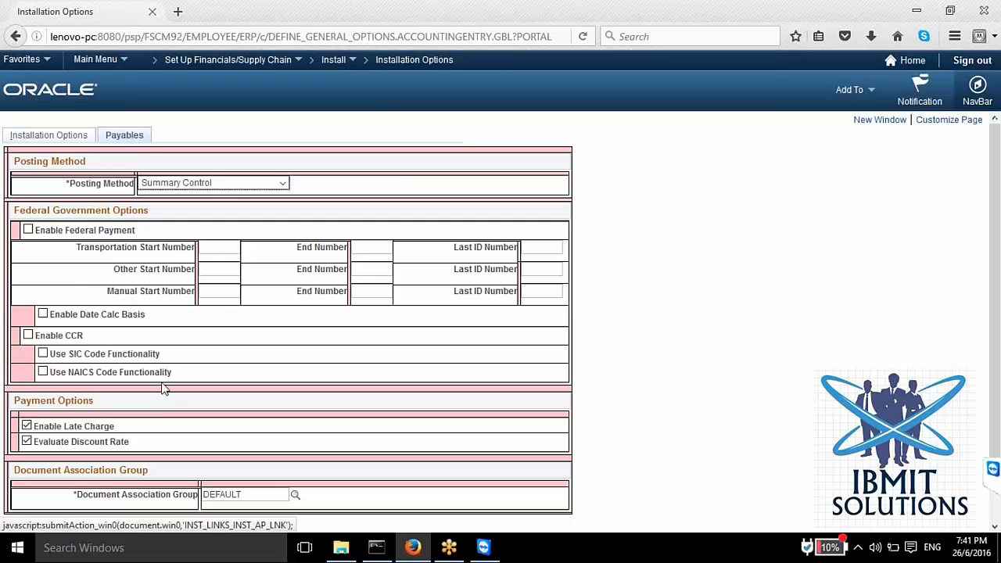
pyautogui.scroll(-1, 186, 320)
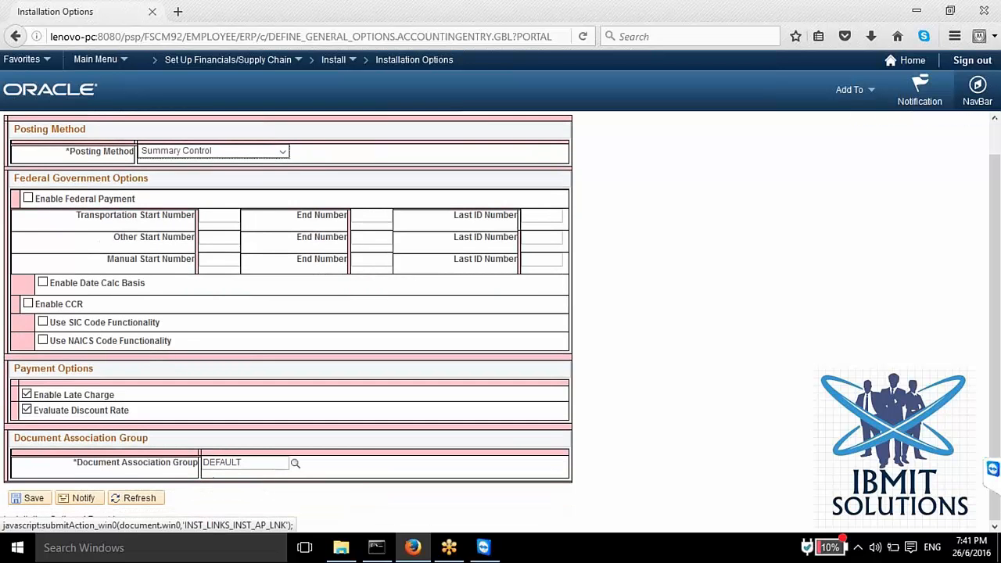
pyautogui.scroll(1, 177, 365)
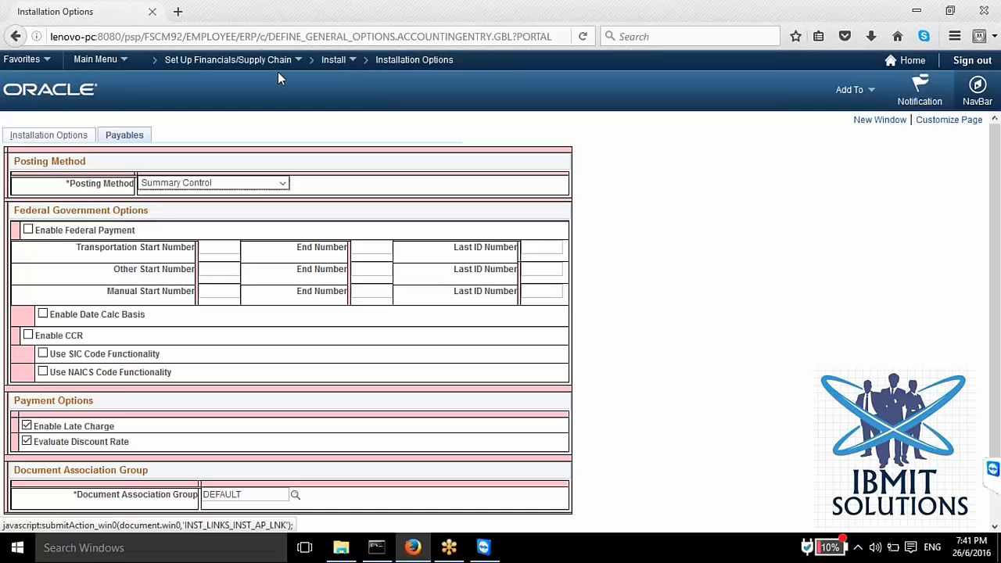
pyautogui.click(112, 63)
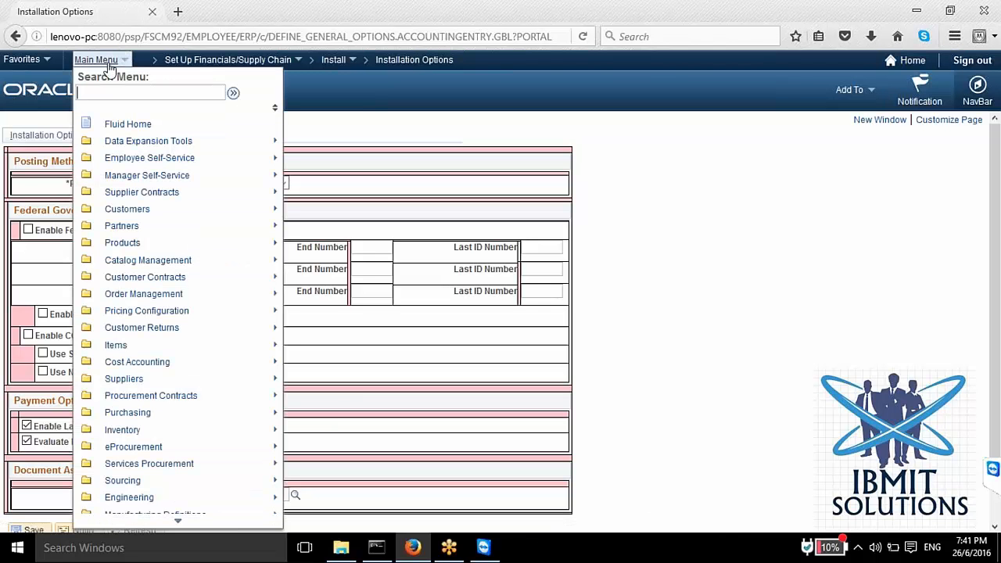
pyautogui.click(390, 329)
pyautogui.moveTo(414, 557)
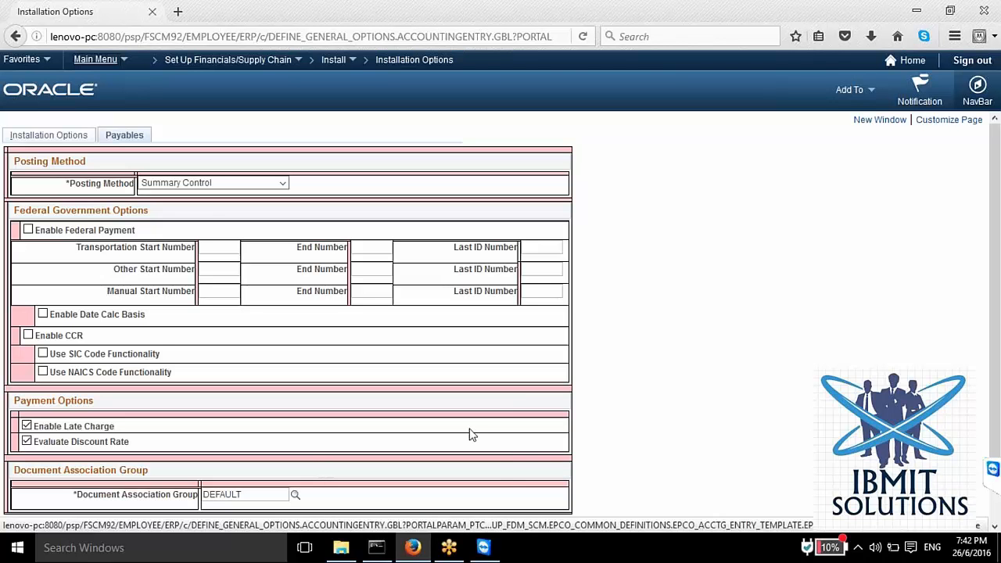
pyautogui.moveTo(451, 554)
pyautogui.press('alt')
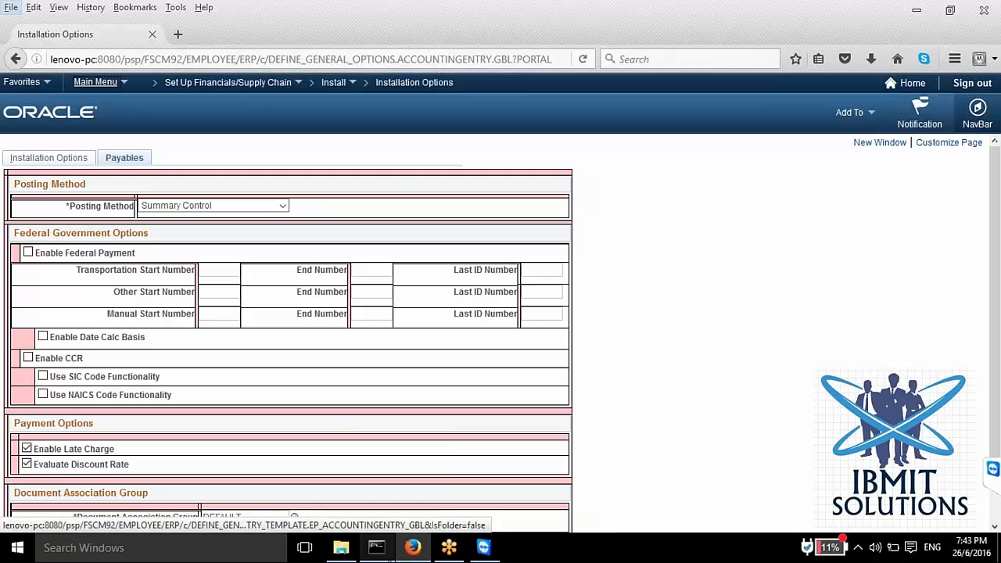
pyautogui.moveTo(376, 547)
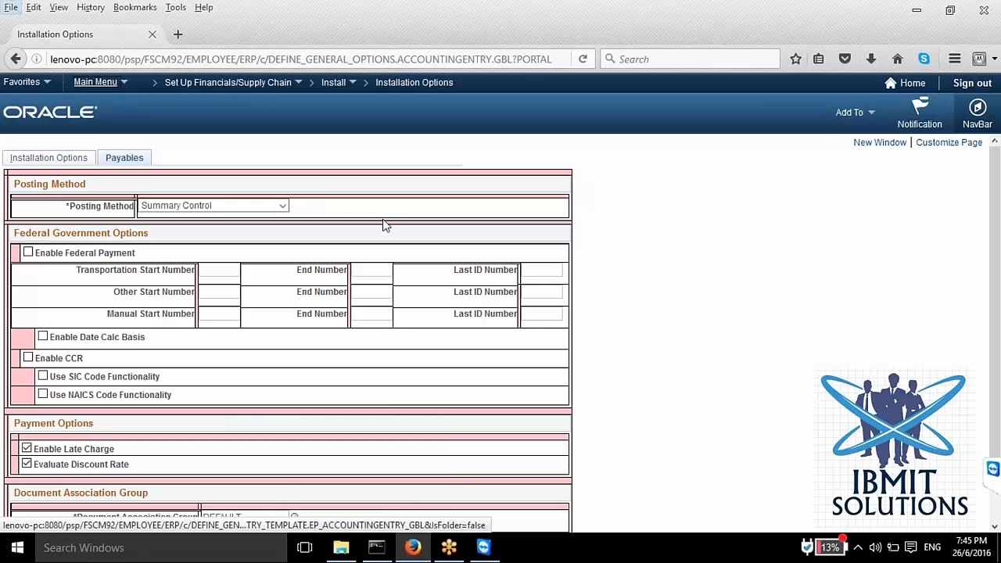
pyautogui.moveTo(379, 550)
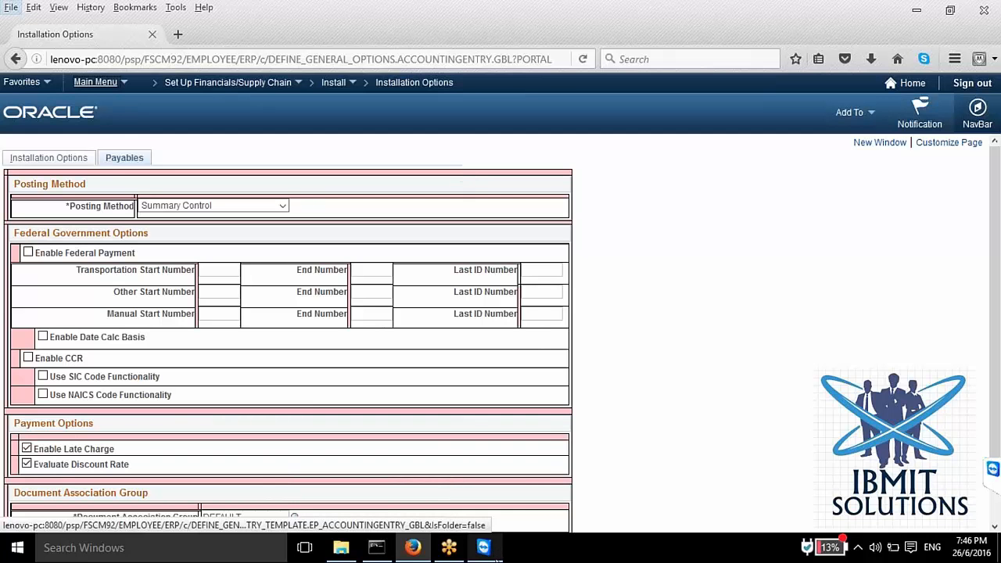
pyautogui.moveTo(497, 557)
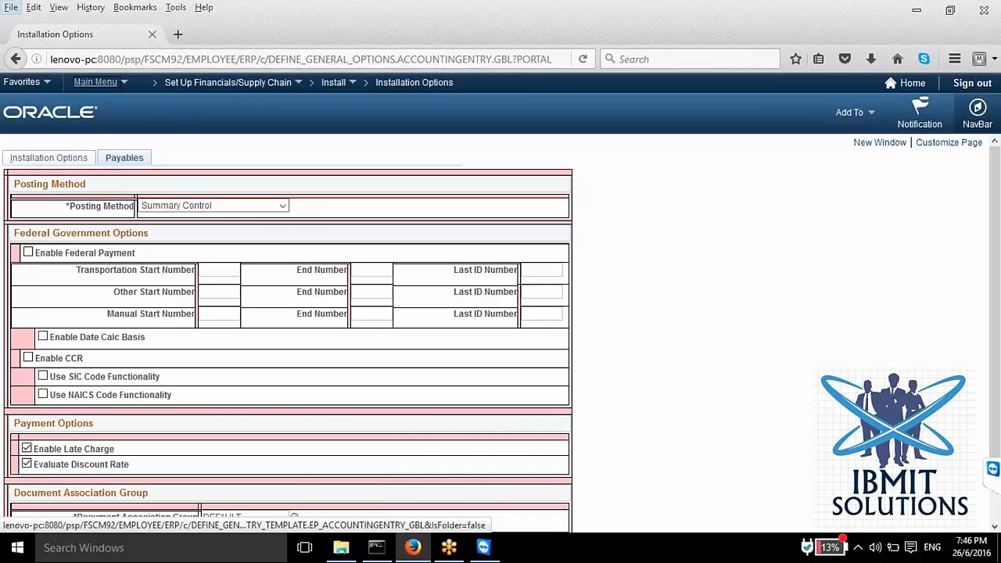
pyautogui.press('alt')
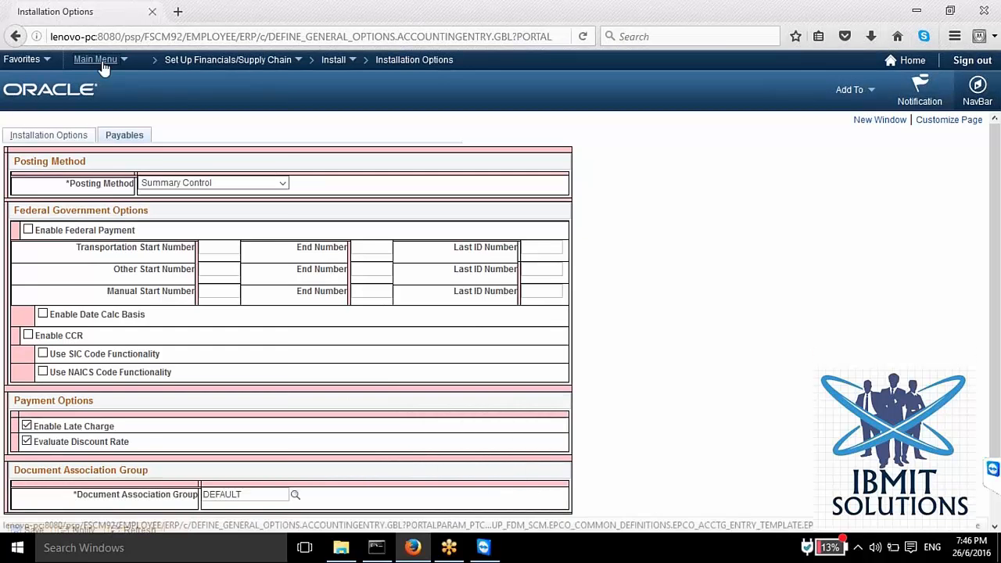
# Step: Navigate to the Common Definitions folder under Set Up Financials/Supply Chain
pyautogui.click(100, 61)
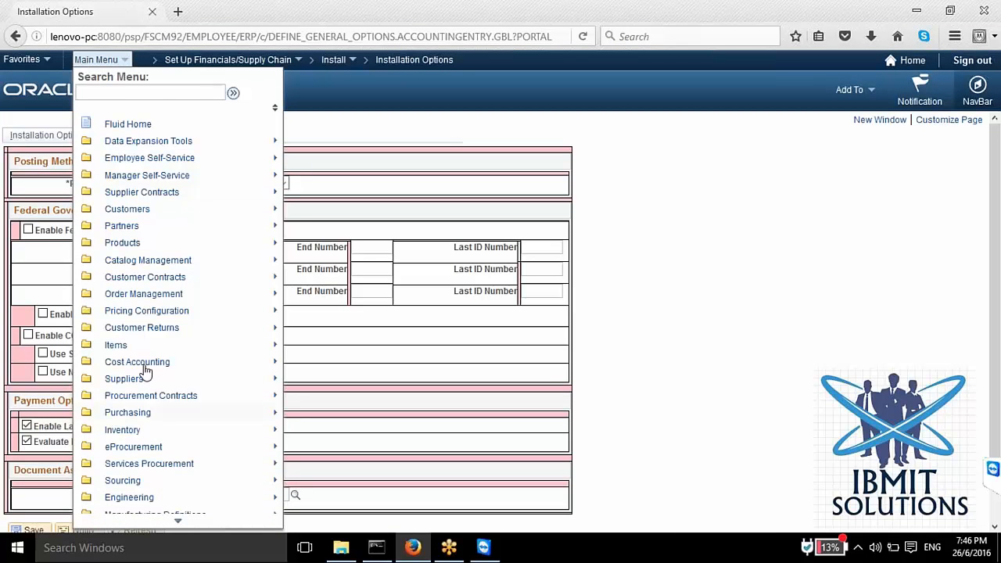
pyautogui.scroll(-3, 146, 371)
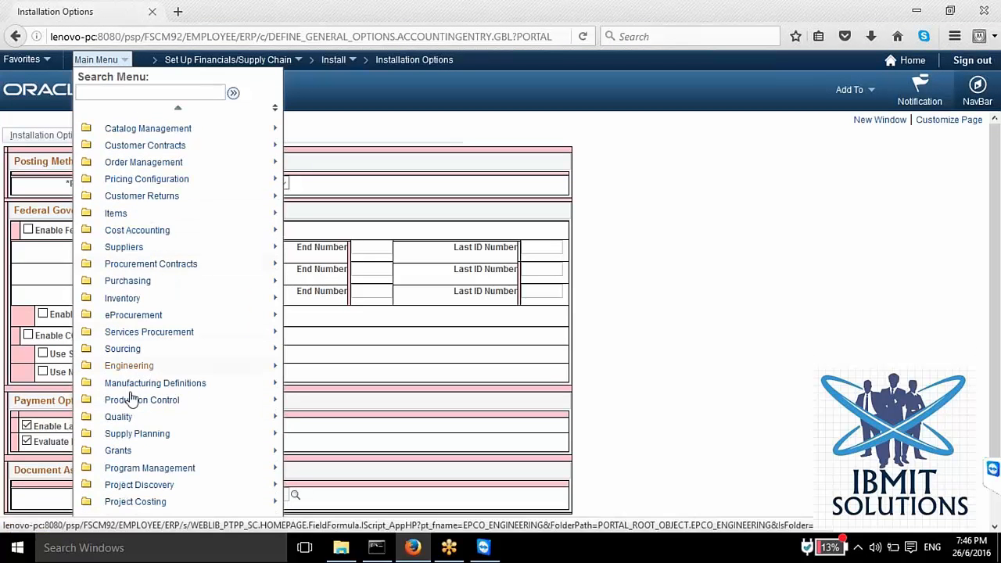
pyautogui.scroll(-3, 132, 401)
pyautogui.scroll(-8, 131, 400)
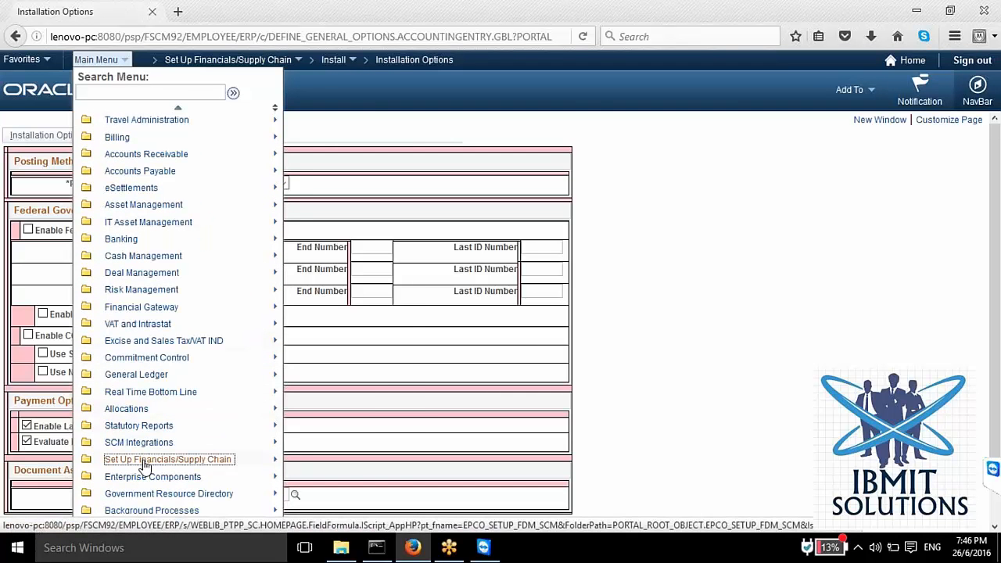
pyautogui.moveTo(145, 465)
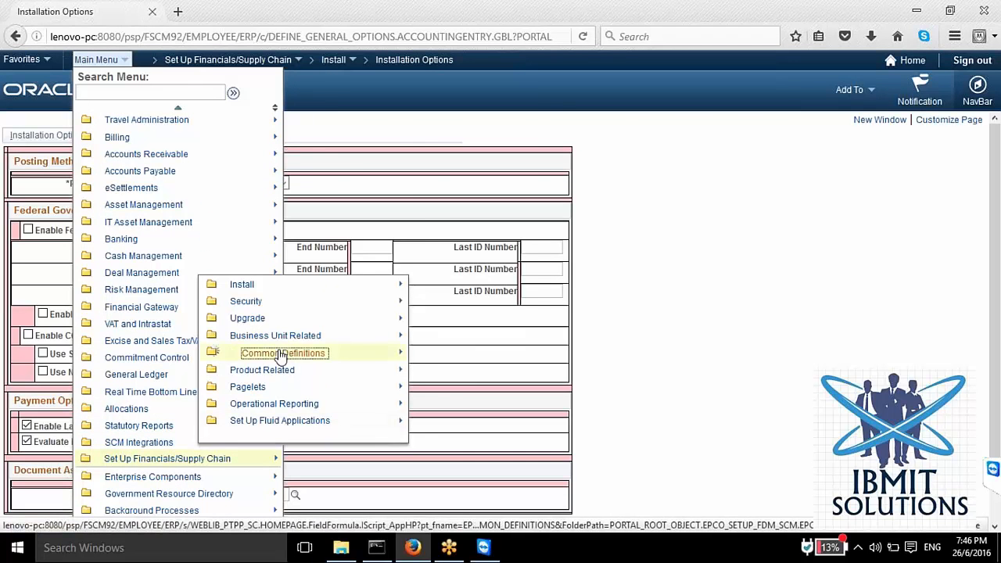
pyautogui.moveTo(281, 352)
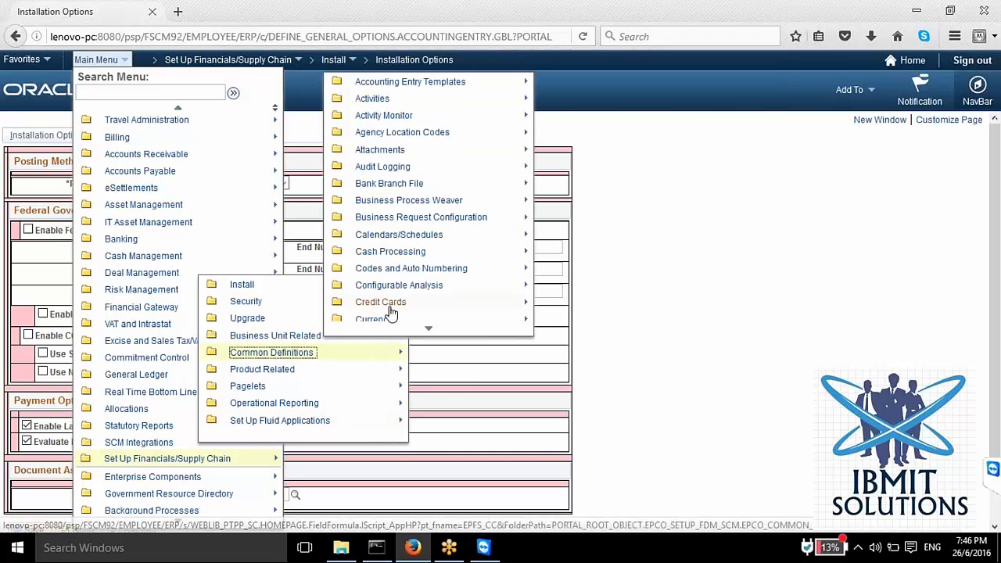
# Step: Examine the full list of setup folders in Common Definitions, from Accounting Entry Templates to Tables Accessed and Updated
pyautogui.scroll(-5, 380, 239)
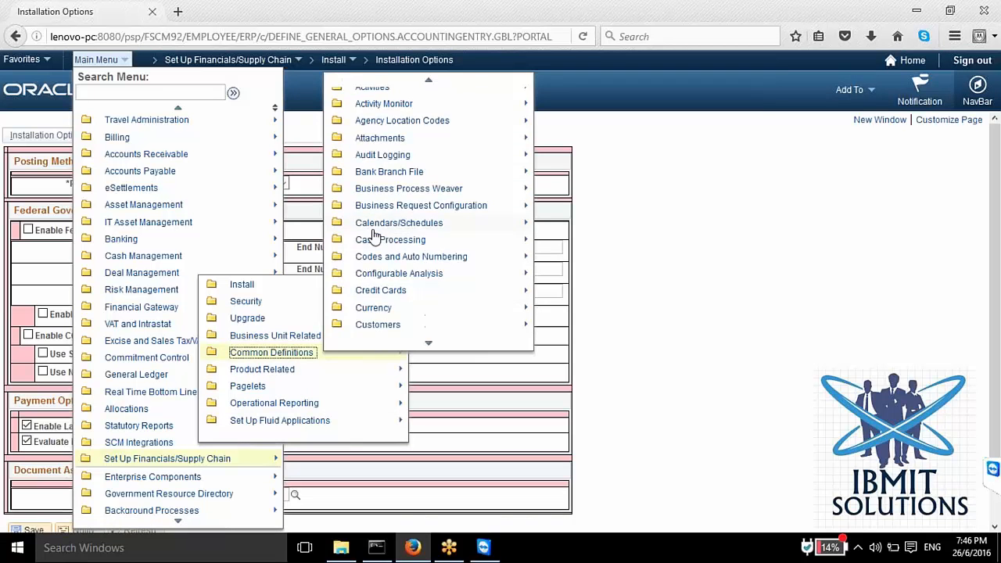
pyautogui.scroll(-8, 374, 250)
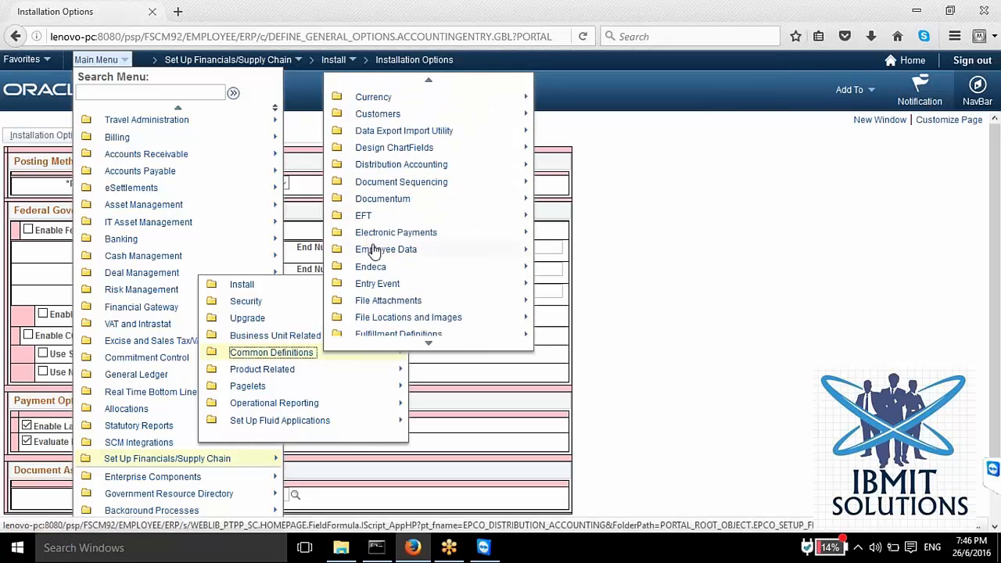
pyautogui.scroll(-5, 379, 288)
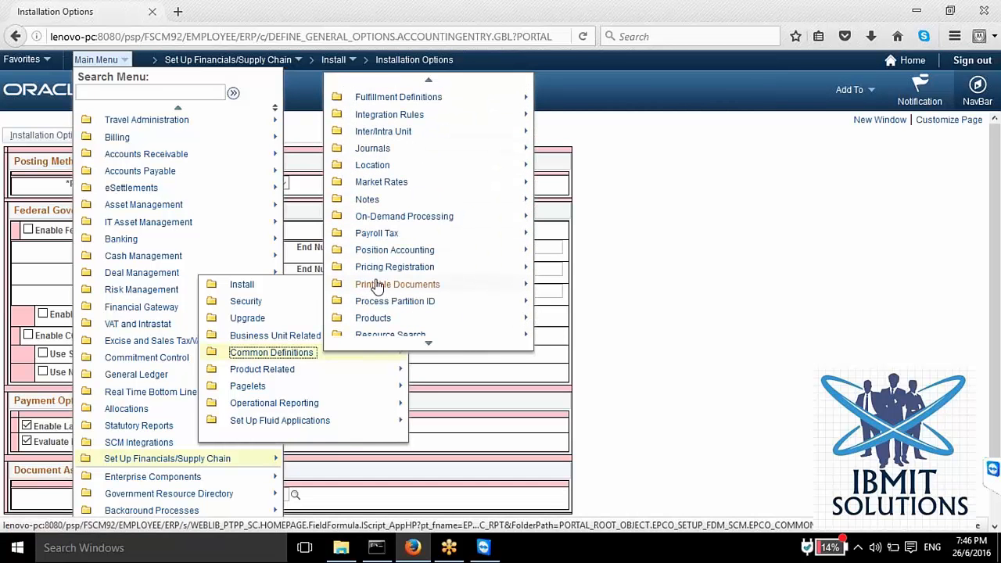
pyautogui.scroll(-8, 376, 287)
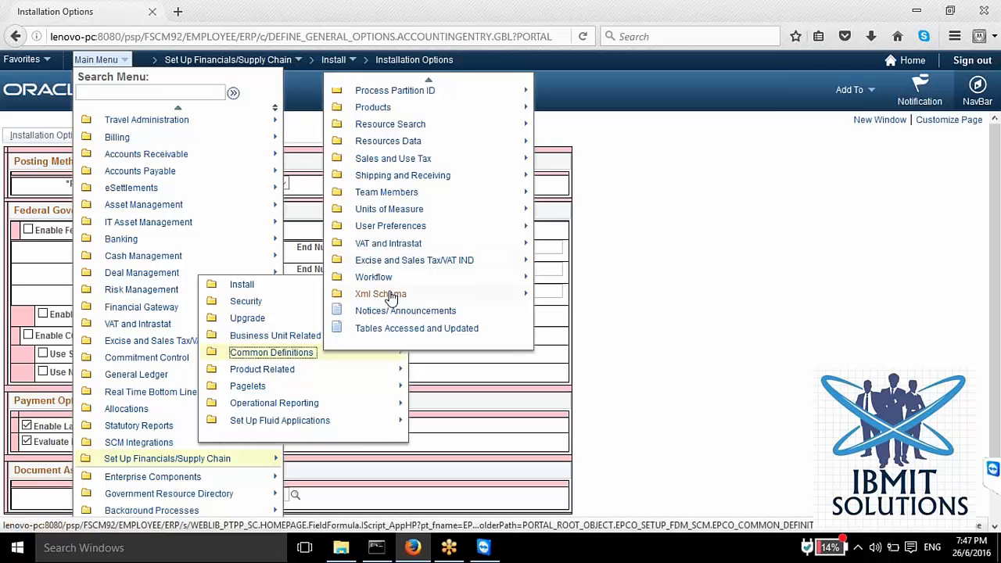
pyautogui.scroll(5, 393, 291)
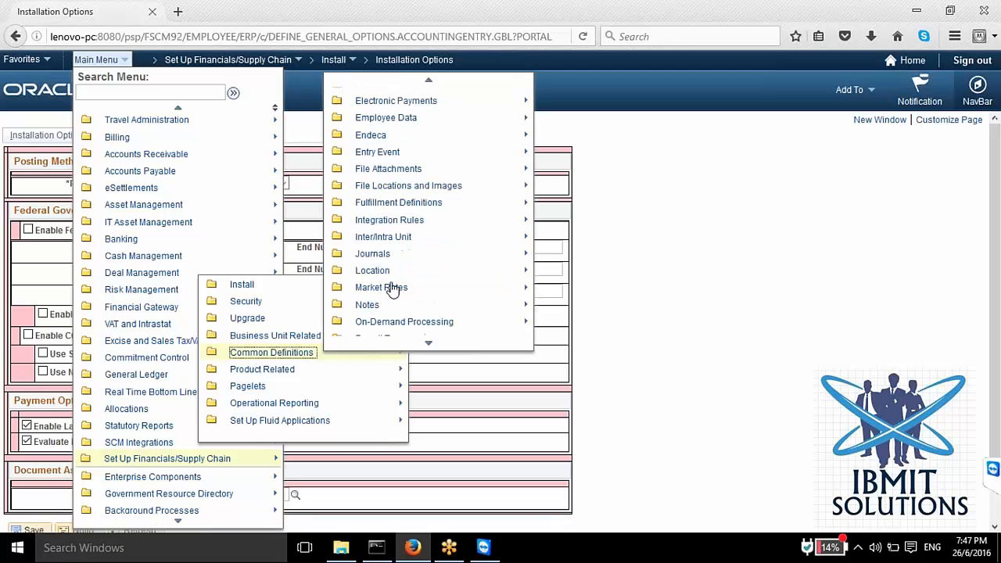
pyautogui.scroll(6, 393, 289)
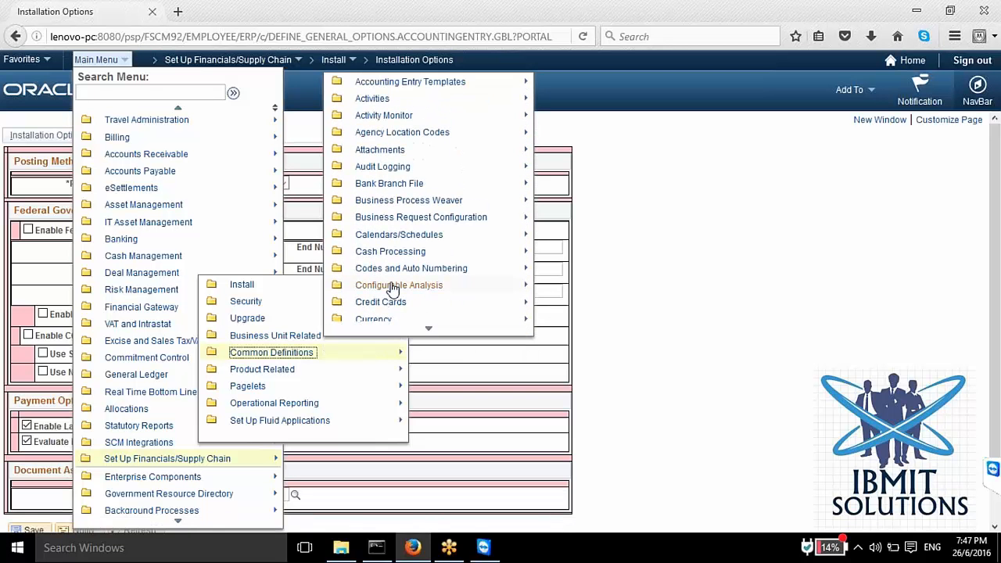
pyautogui.press('alt')
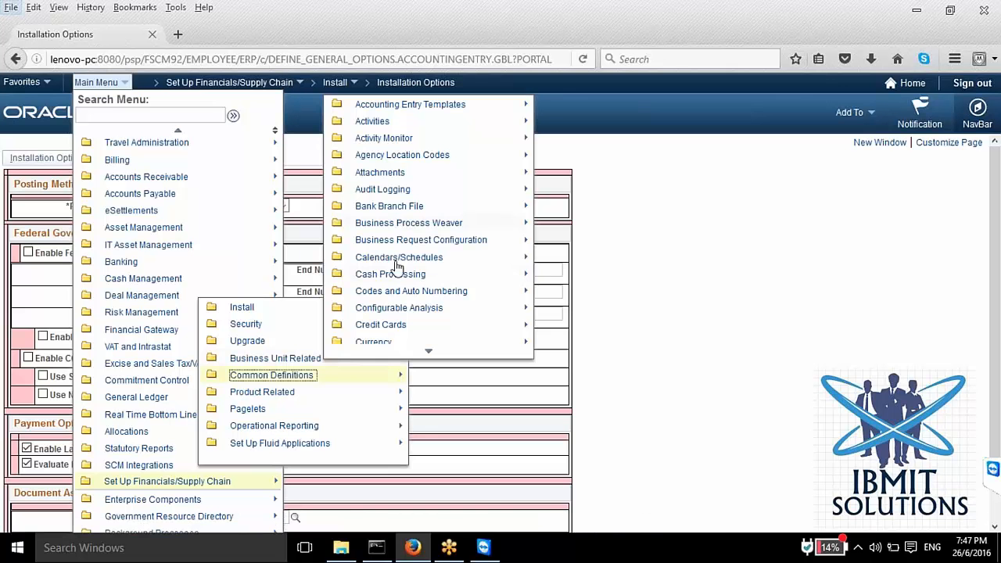
pyautogui.scroll(-3, 399, 274)
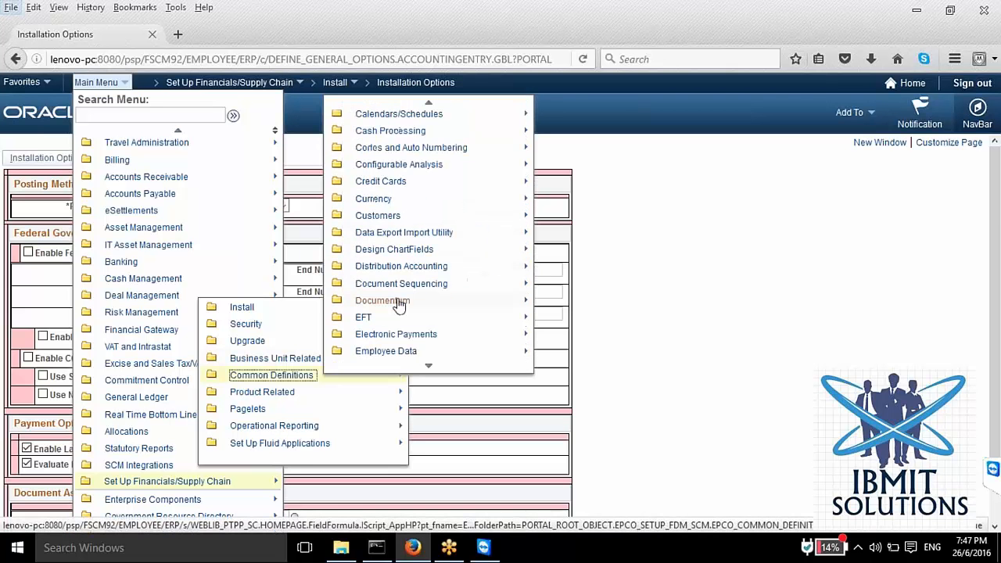
pyautogui.scroll(-3, 398, 304)
pyautogui.scroll(-1, 402, 312)
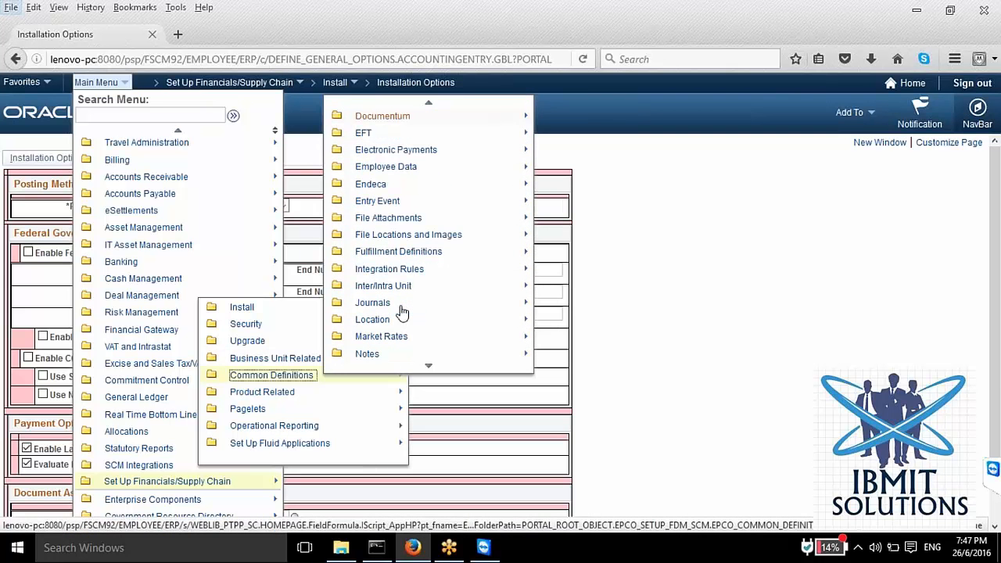
pyautogui.scroll(-3, 402, 313)
pyautogui.scroll(-3, 402, 313)
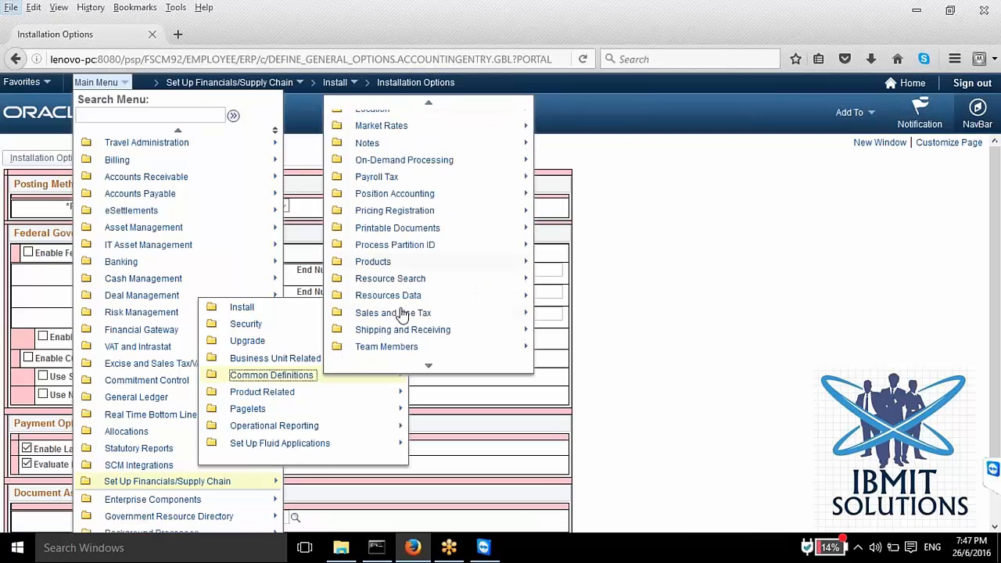
pyautogui.scroll(-2, 401, 313)
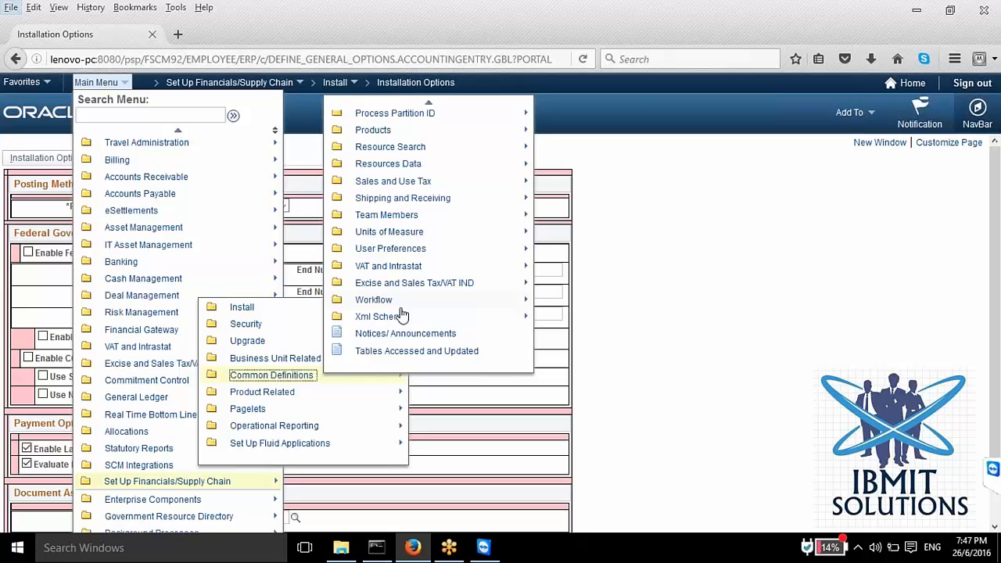
# Step: Open the Design ChartFields folder within Common Definitions
pyautogui.scroll(2, 401, 314)
pyautogui.scroll(5, 401, 314)
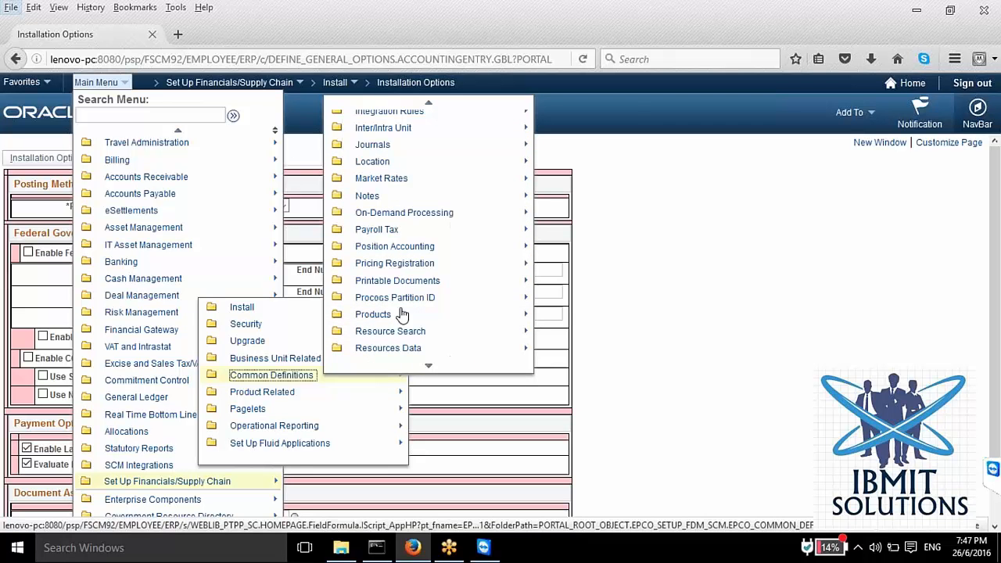
pyautogui.scroll(5, 401, 314)
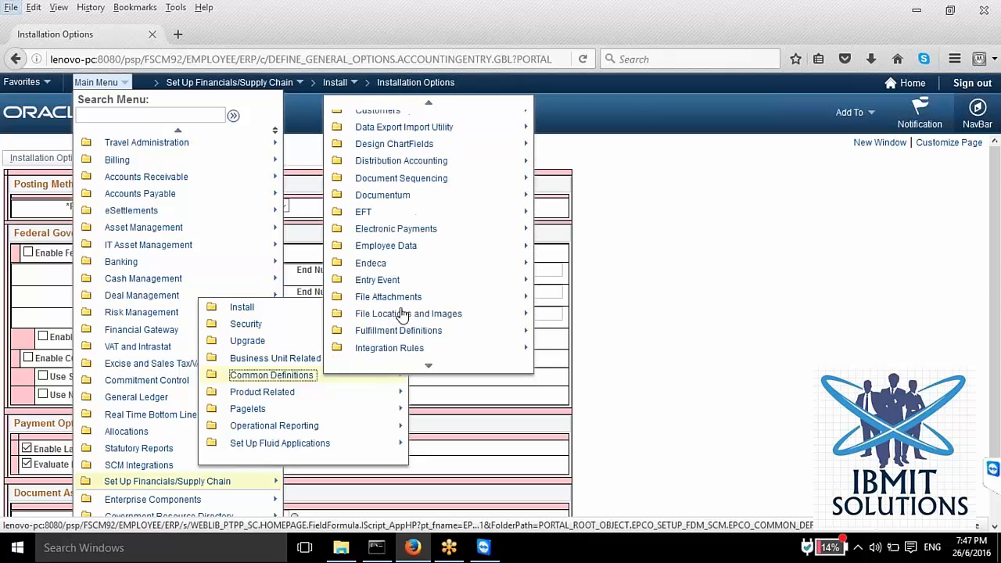
pyautogui.scroll(5, 401, 314)
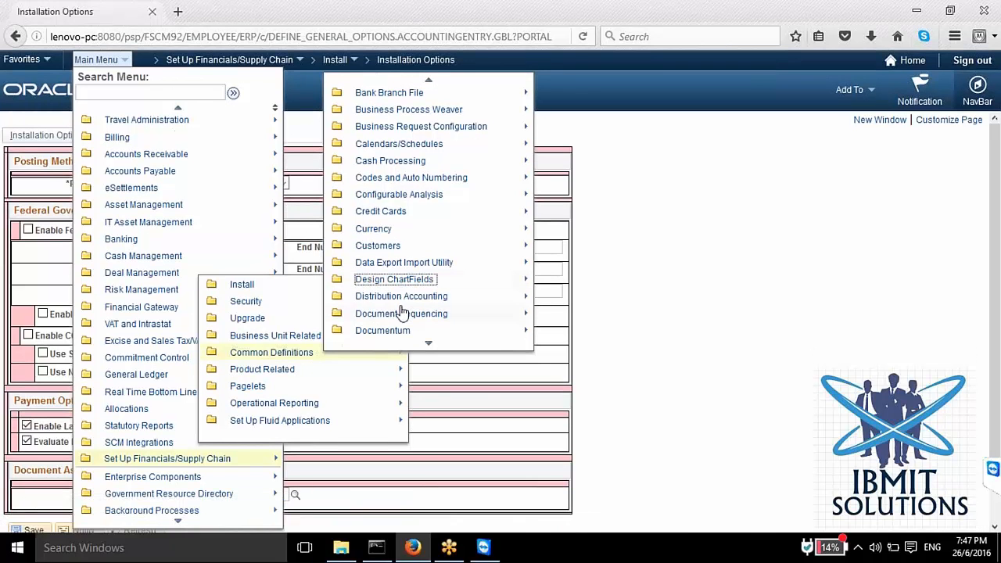
pyautogui.click(393, 286)
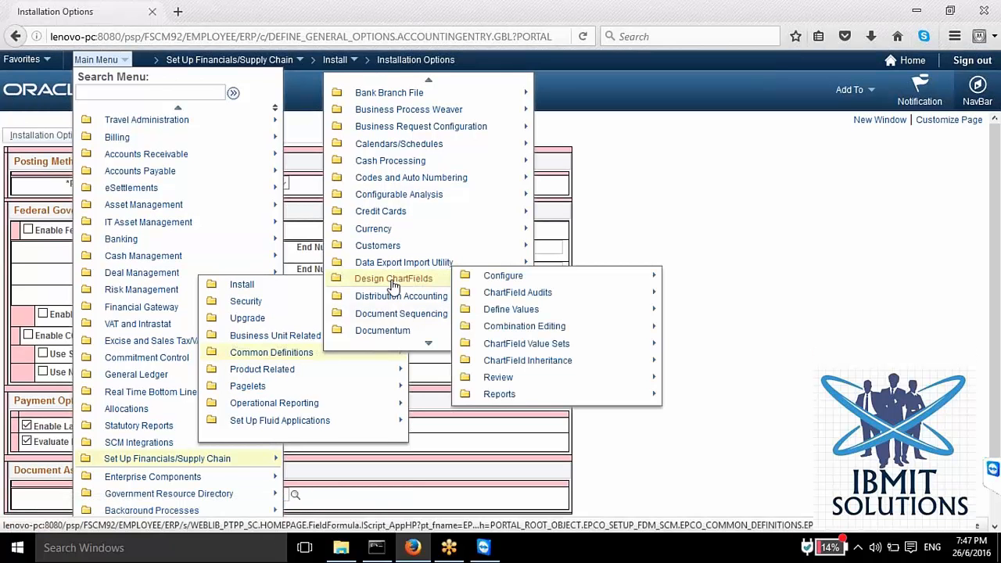
# Step: Open the ChartField Attributes page from the Configure folder and search for attributes with SetID ARO01
pyautogui.click(503, 285)
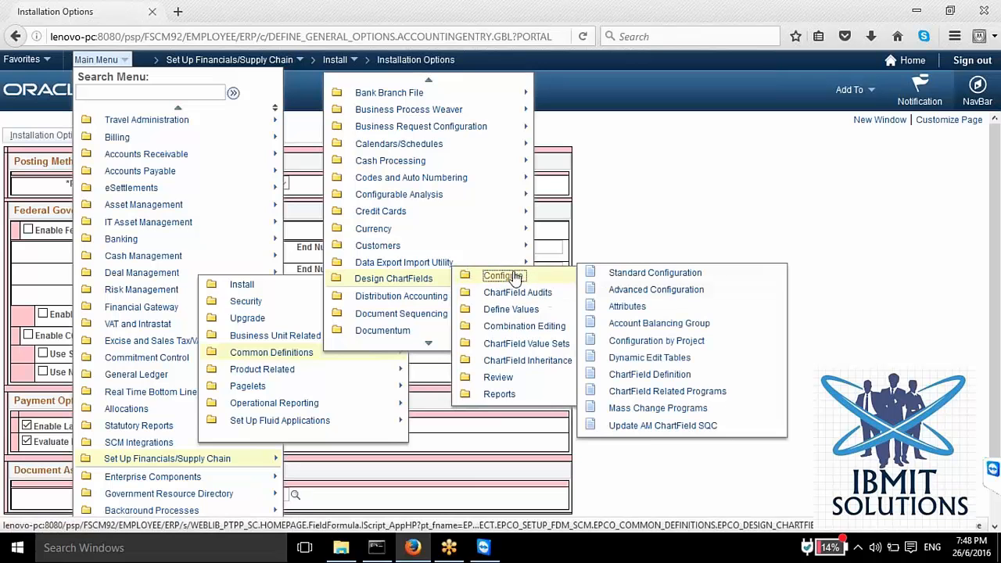
pyautogui.click(626, 308)
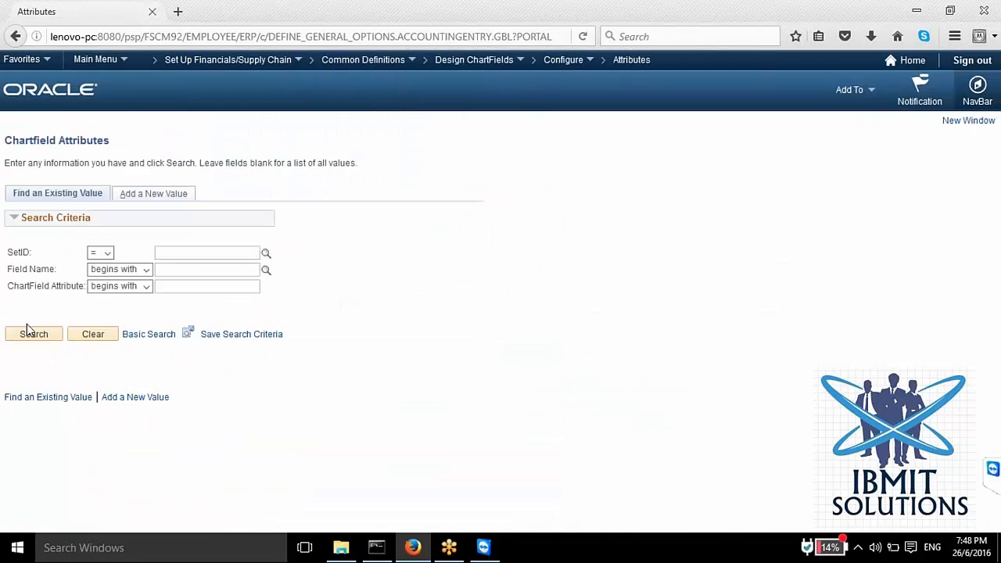
pyautogui.click(188, 254)
pyautogui.click(265, 253)
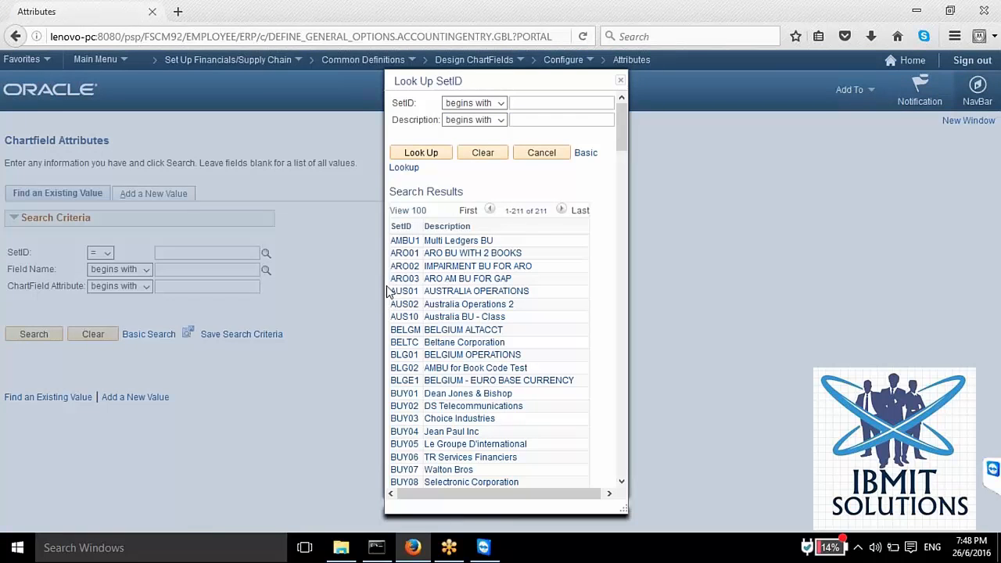
pyautogui.click(405, 255)
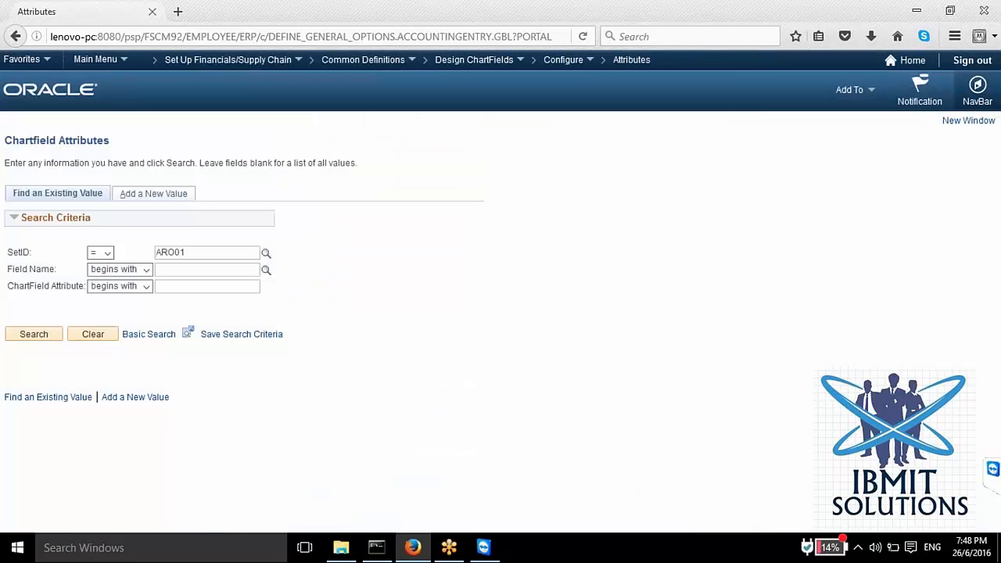
pyautogui.click(26, 334)
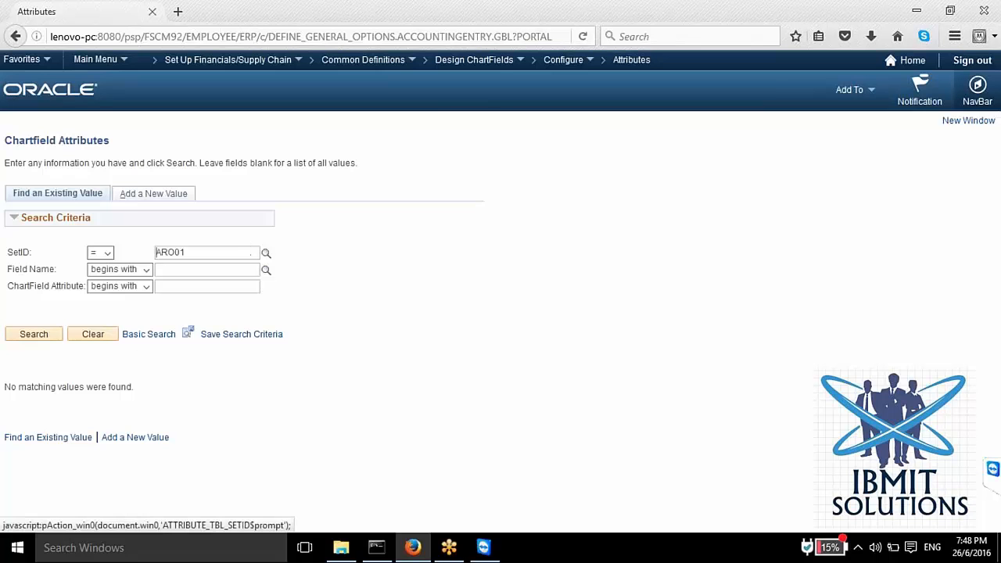
# Step: Set the SetID search criterion to US100 and search for its ChartField attributes
pyautogui.click(266, 253)
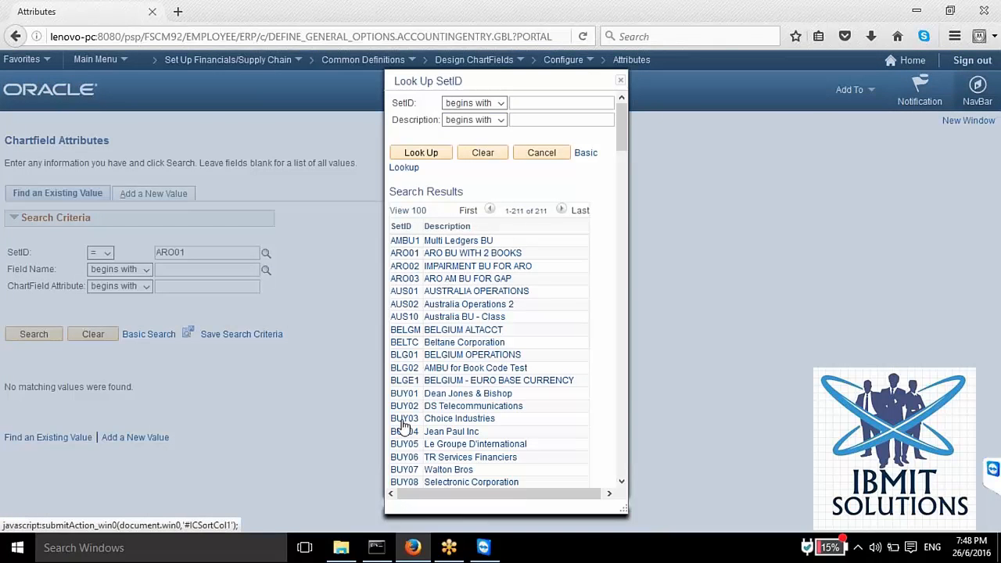
pyautogui.scroll(-20, 403, 423)
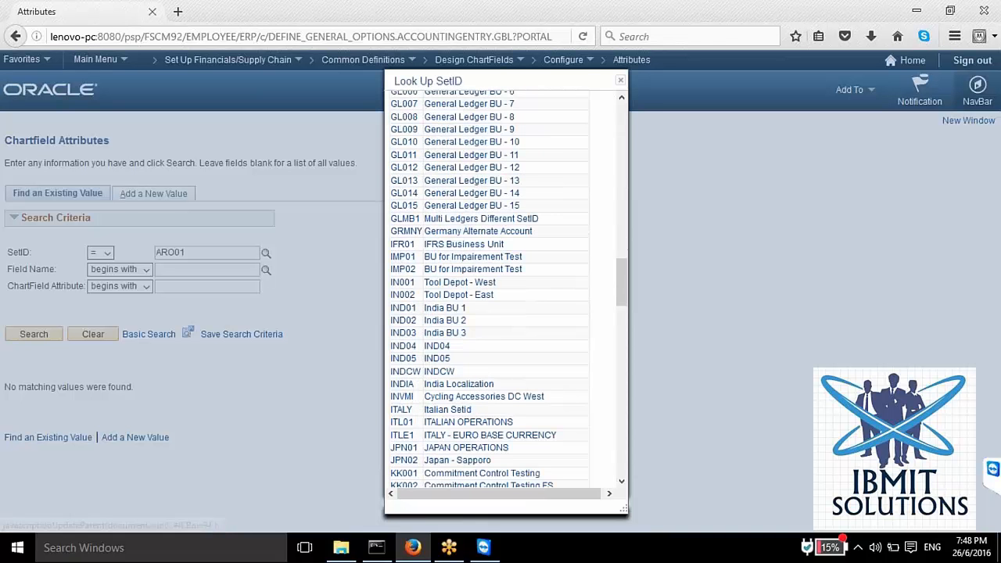
pyautogui.scroll(-20, 404, 392)
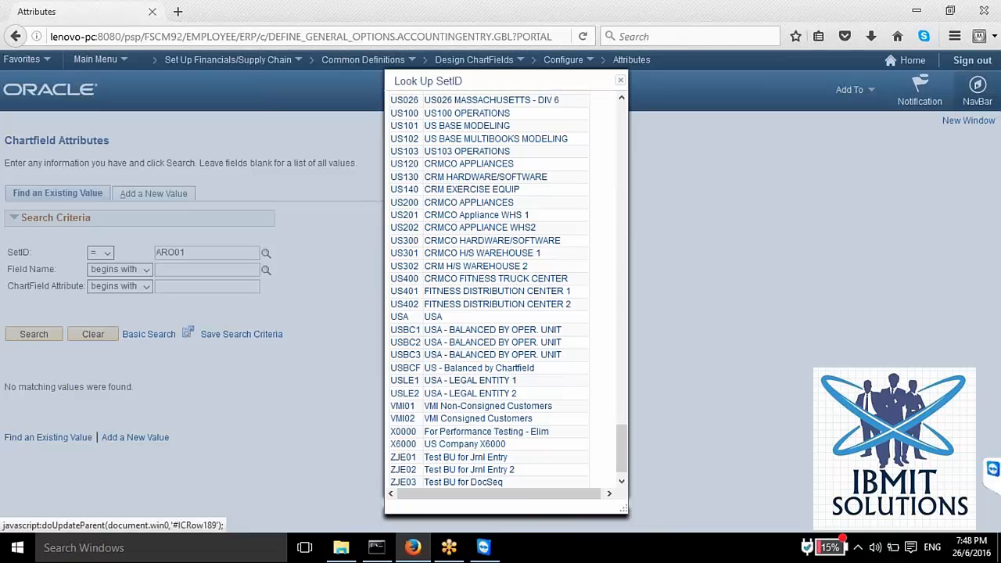
pyautogui.click(404, 113)
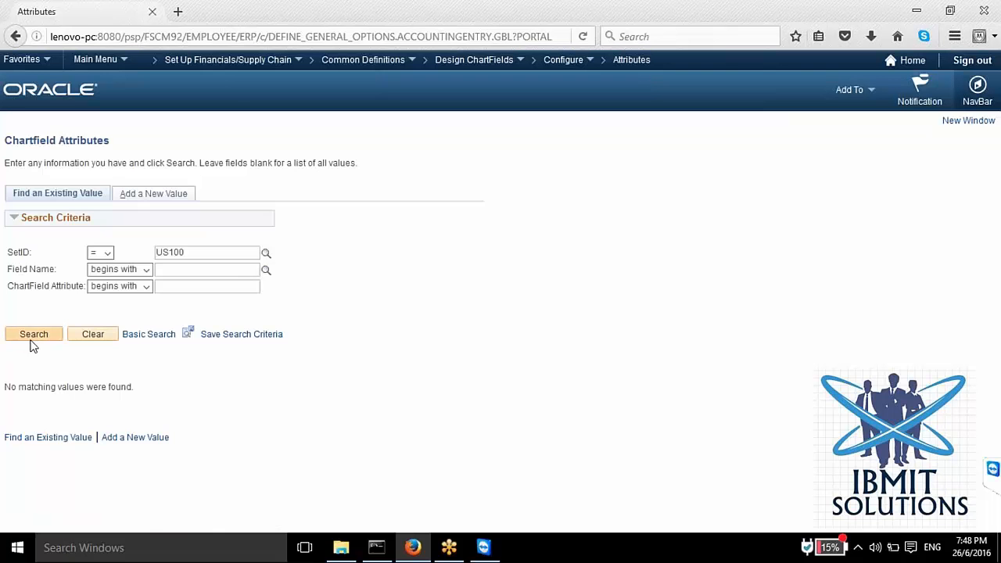
# Step: Start a new ChartField attribute for SetID US100 and try to add it with the other fields blank
pyautogui.click(153, 196)
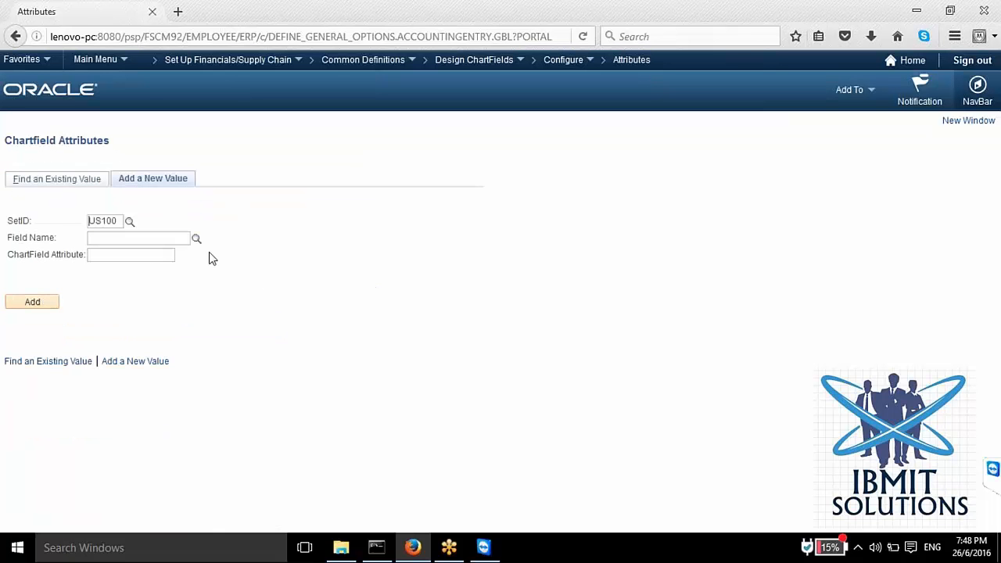
pyautogui.click(49, 301)
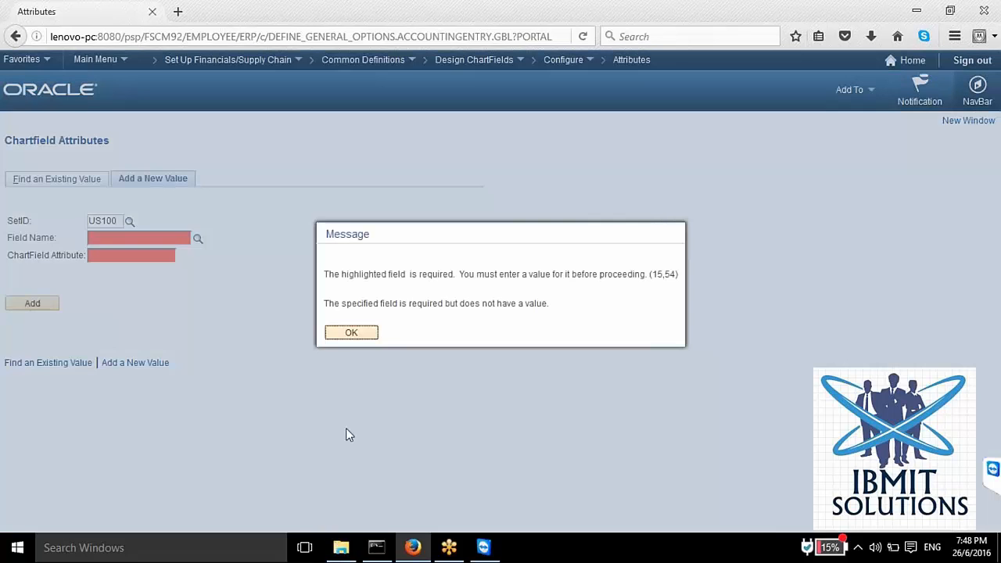
pyautogui.click(352, 333)
pyautogui.click(362, 336)
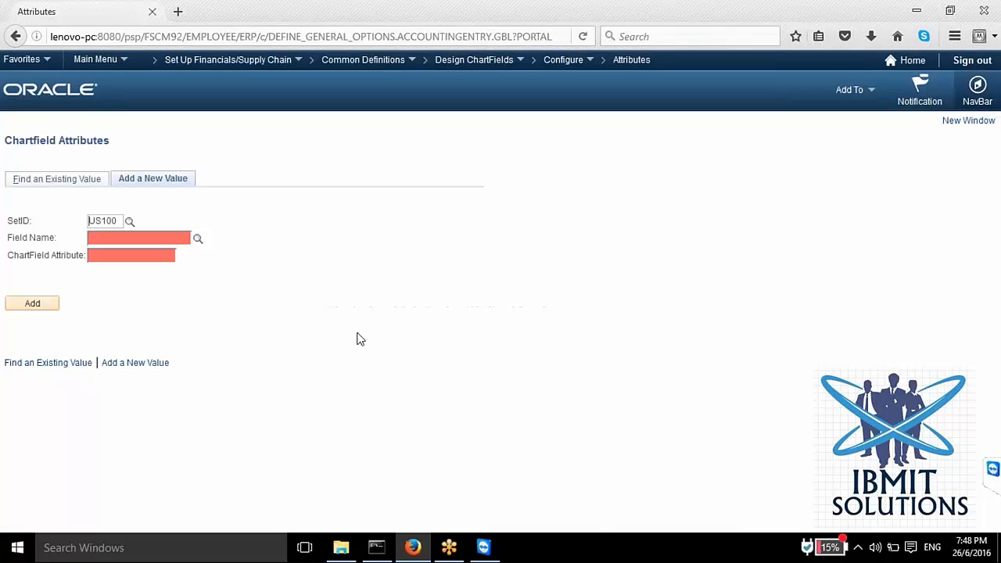
# Step: Choose ACCOUNT as the field name, enter TESET as the ChartField attribute and add it
pyautogui.click(198, 239)
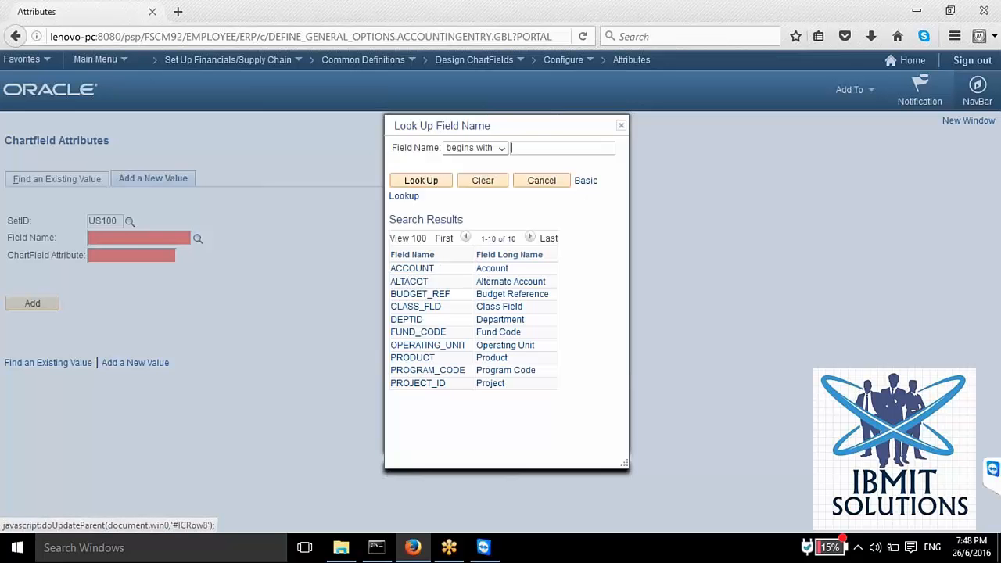
pyautogui.click(412, 270)
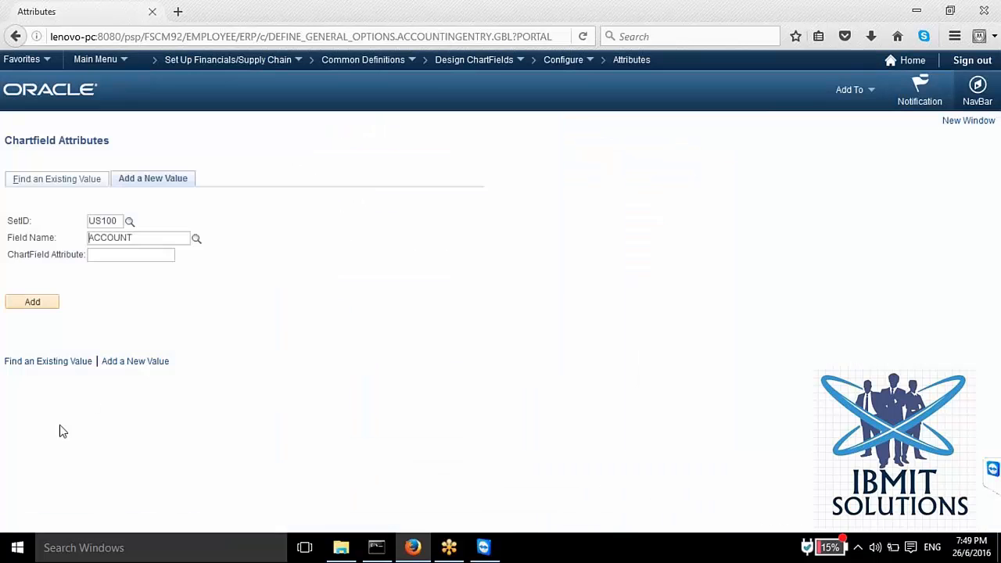
pyautogui.click(44, 304)
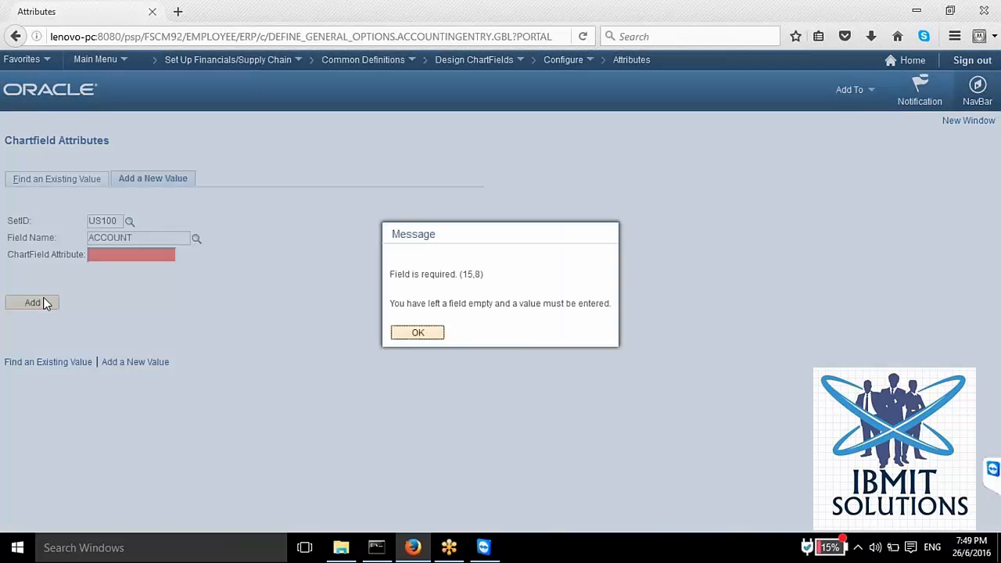
pyautogui.click(413, 332)
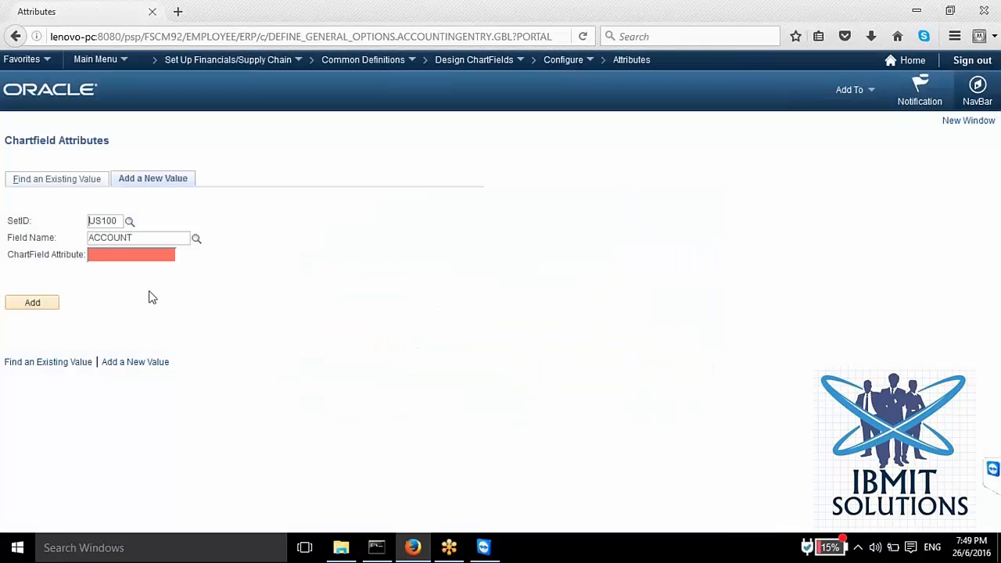
pyautogui.click(132, 261)
pyautogui.write('teset')
pyautogui.click(35, 305)
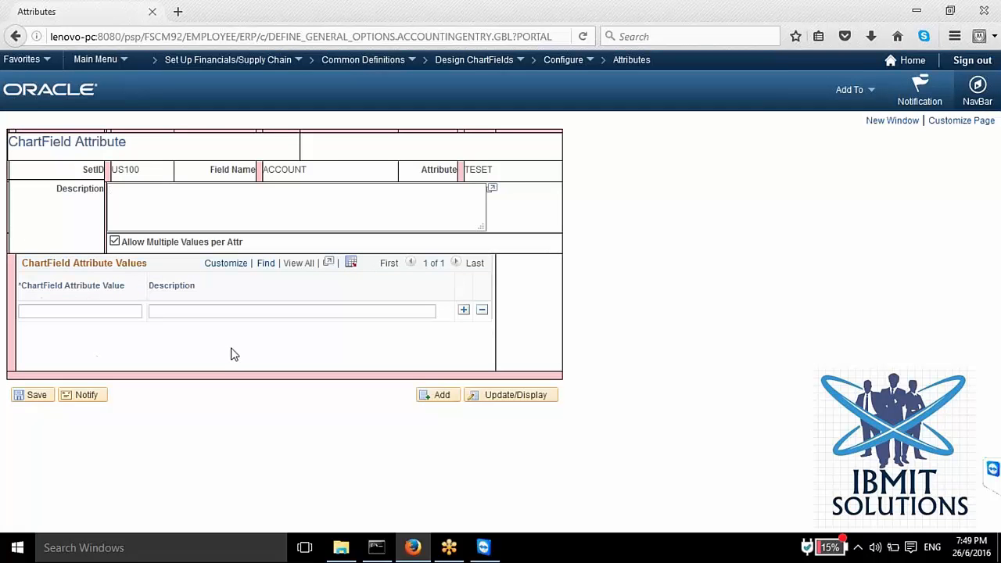
# Step: Examine the description and name of the TESET attribute, then open the ChartField Definition page
pyautogui.click(163, 212)
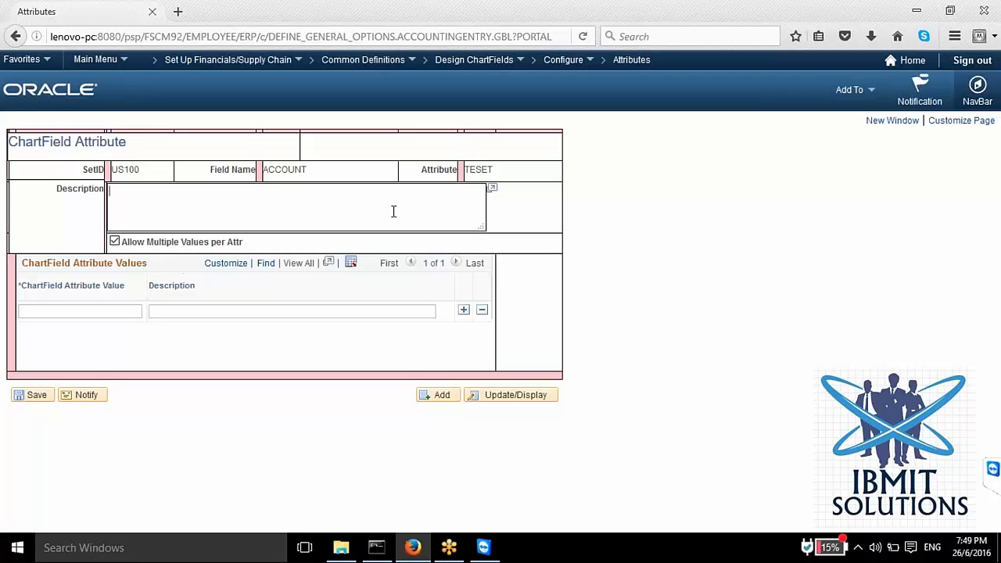
pyautogui.doubleClick(477, 170)
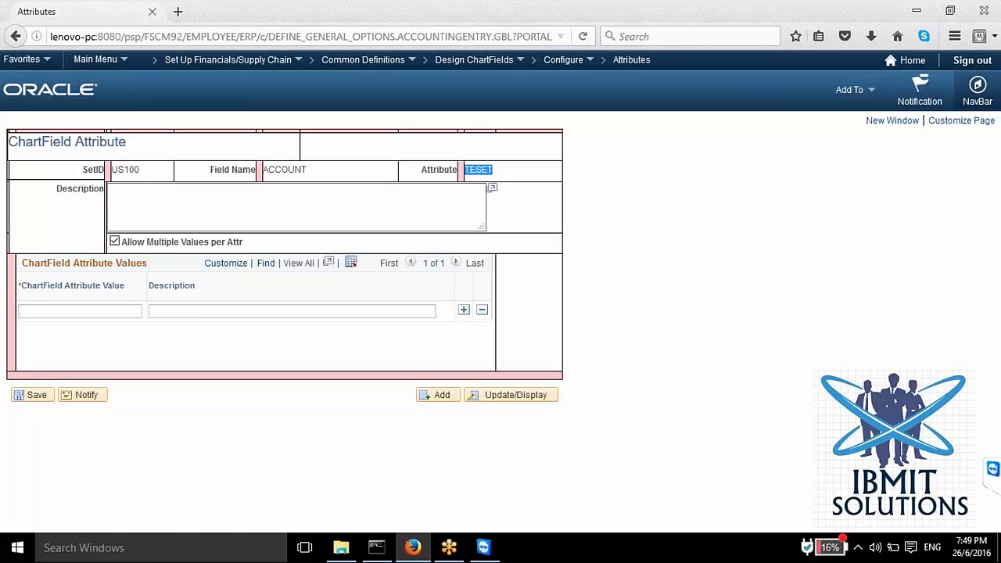
pyautogui.click(563, 60)
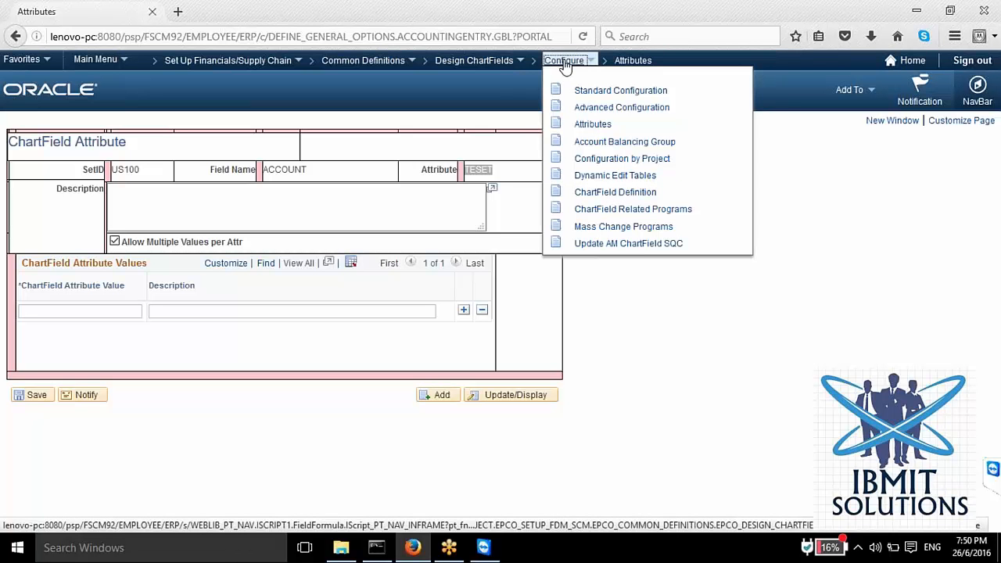
pyautogui.click(583, 124)
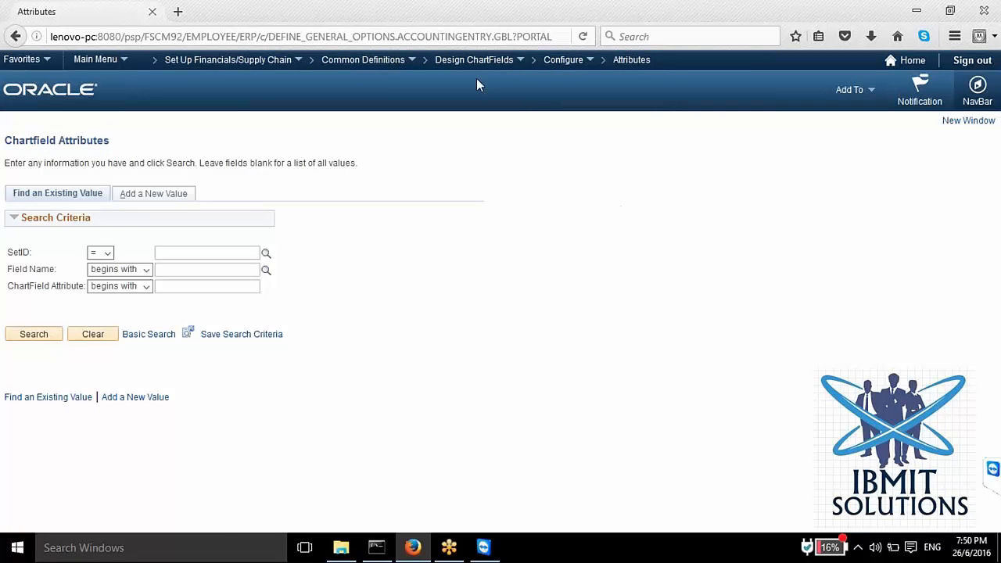
pyautogui.click(557, 61)
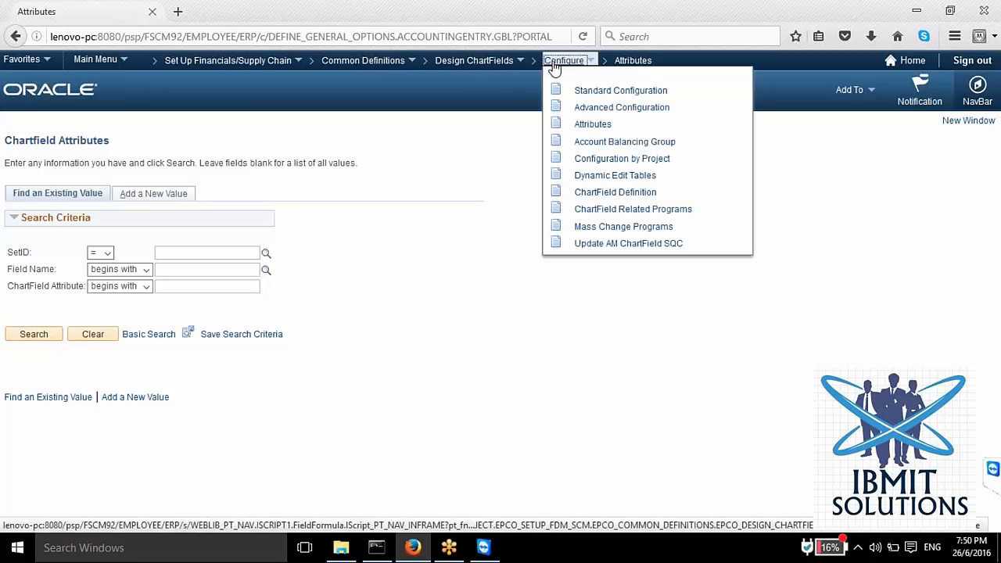
pyautogui.click(588, 195)
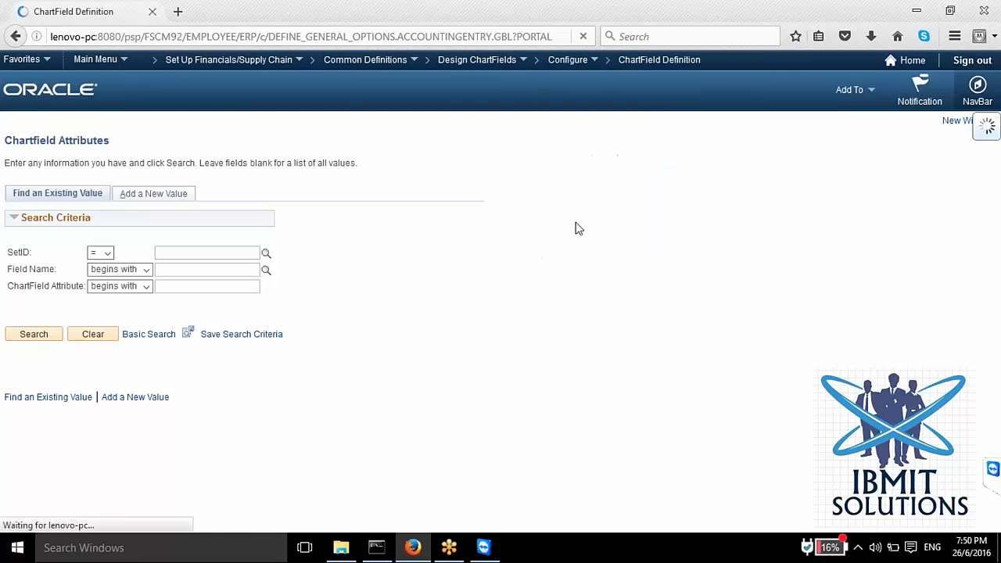
# Step: Examine the pages available under Define Values in the Design ChartFields folder
pyautogui.click(362, 62)
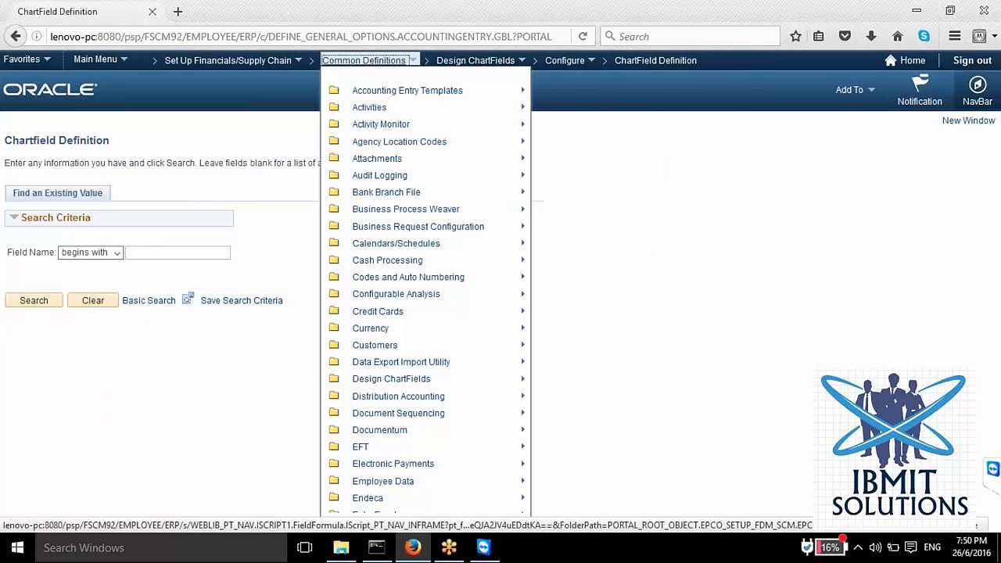
pyautogui.click(479, 62)
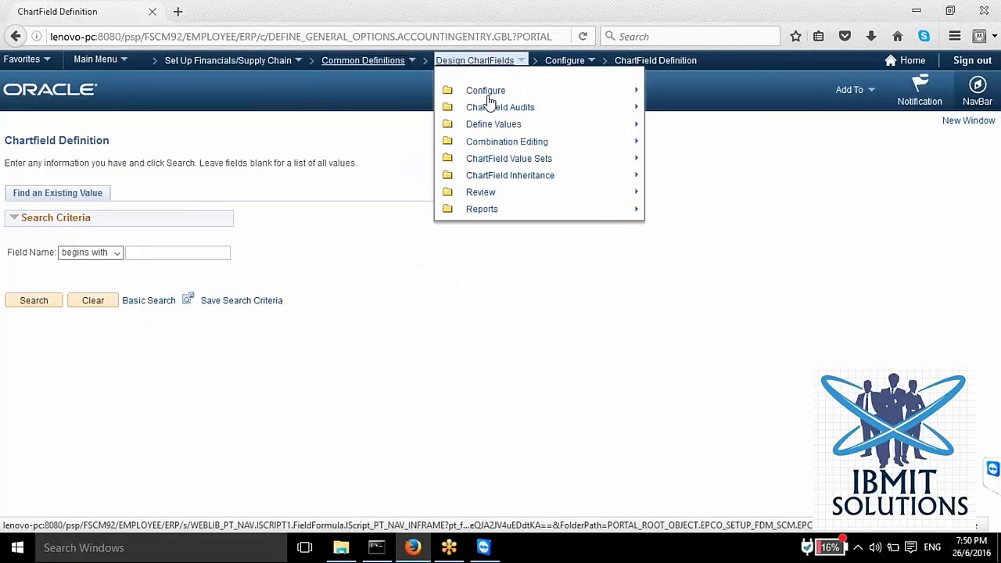
pyautogui.click(497, 126)
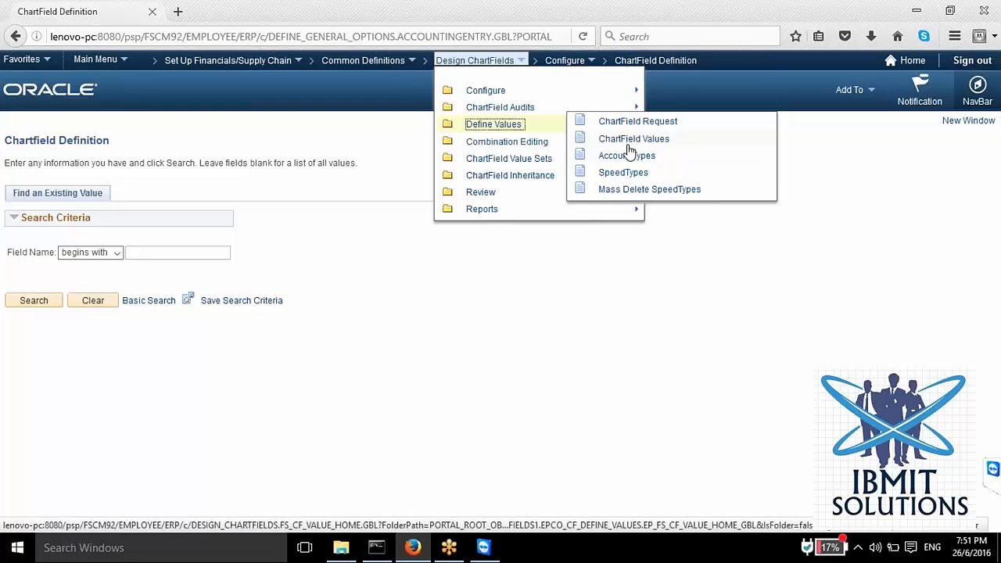
pyautogui.click(389, 139)
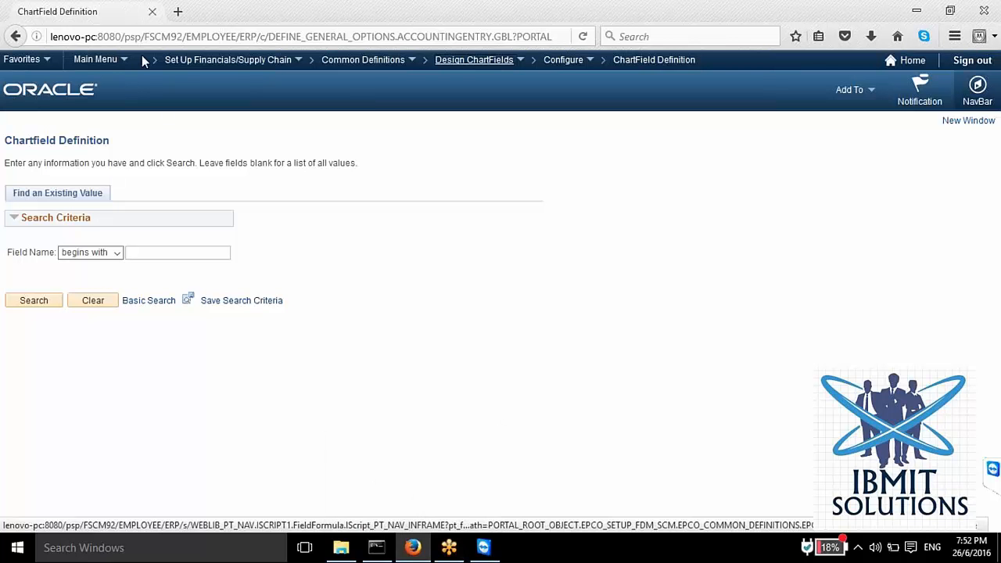
# Step: Open Define User Preferences in the User Preferences folder under Common Definitions
pyautogui.click(199, 60)
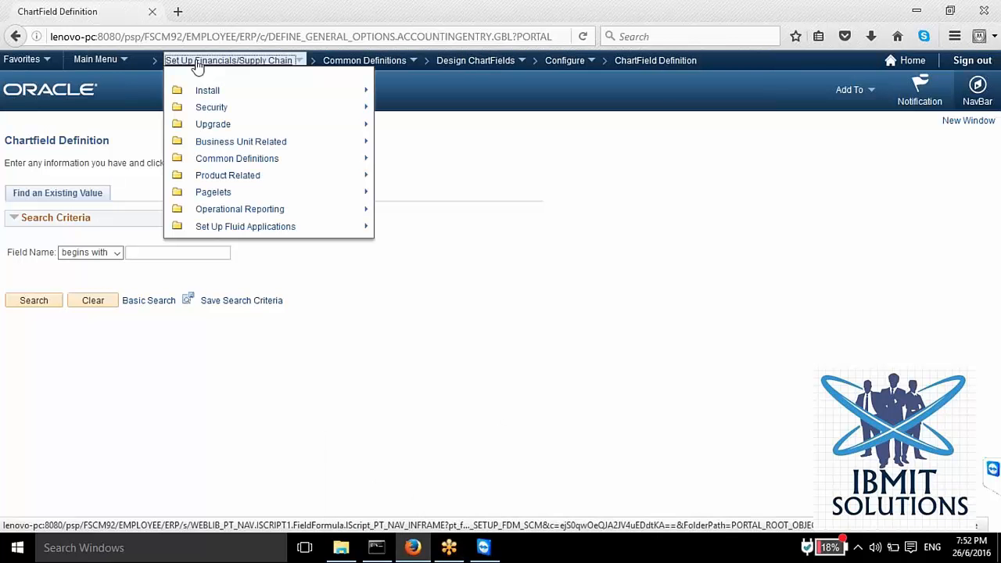
pyautogui.click(209, 160)
pyautogui.scroll(-5, 368, 453)
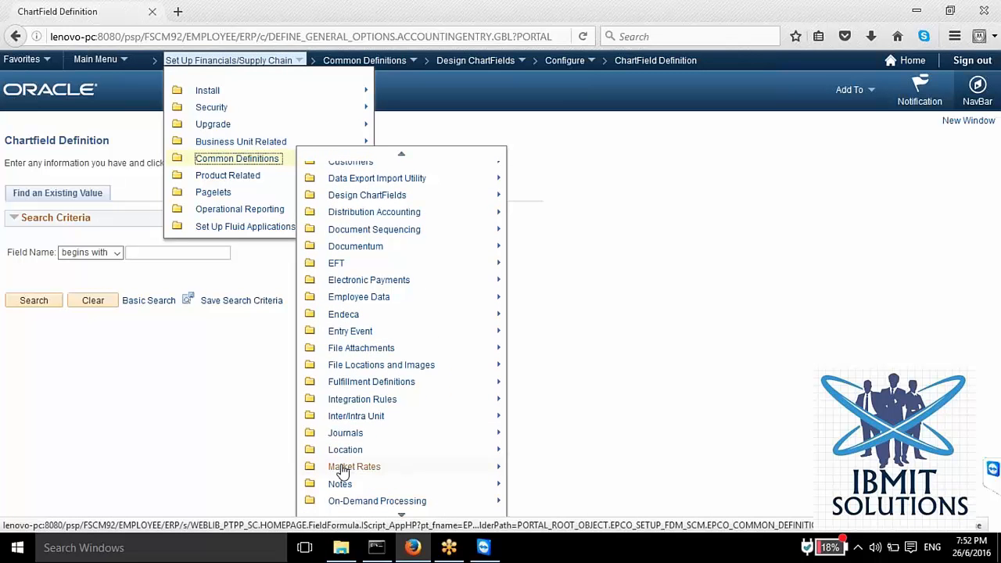
pyautogui.scroll(-3, 349, 440)
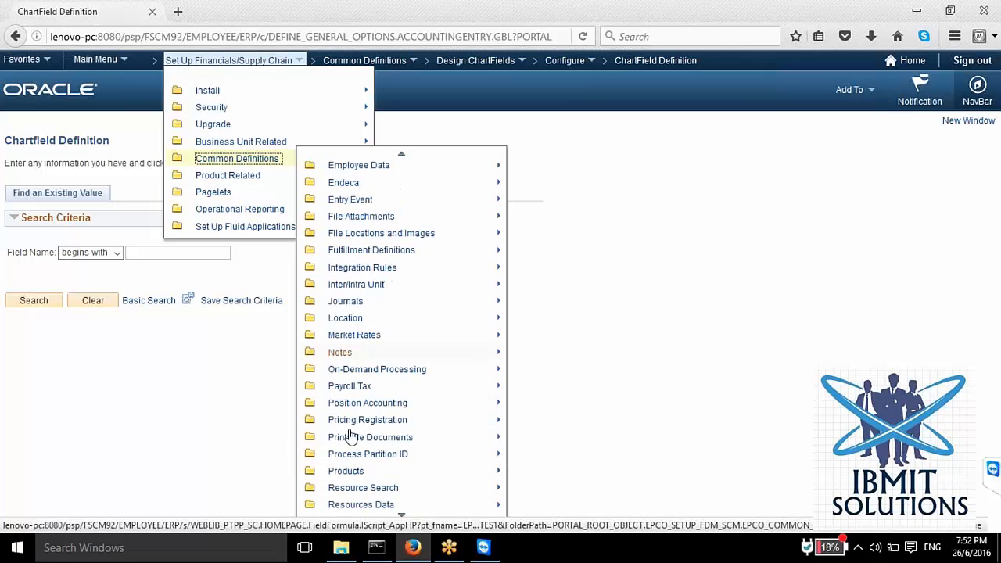
pyautogui.scroll(-5, 371, 327)
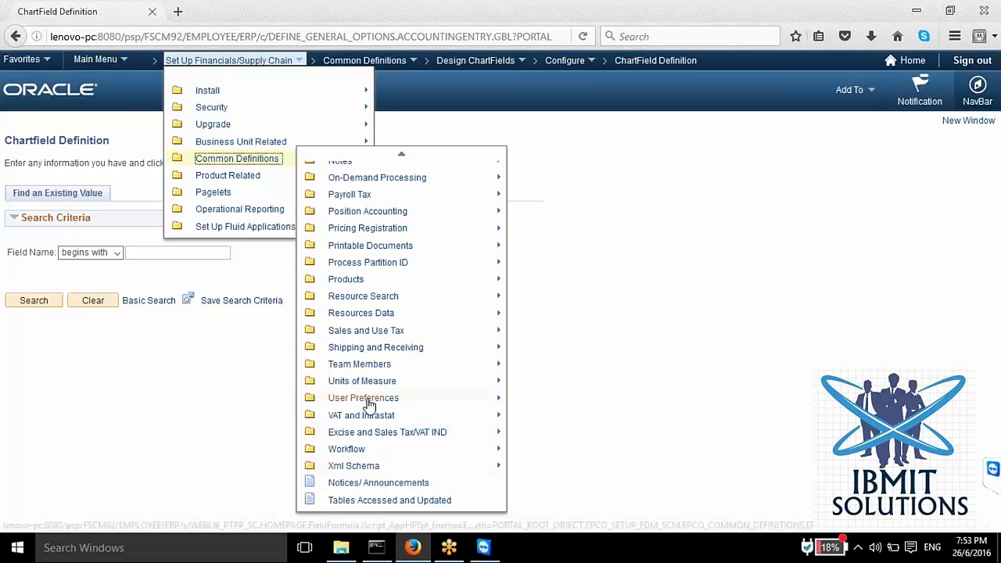
pyautogui.moveTo(369, 401)
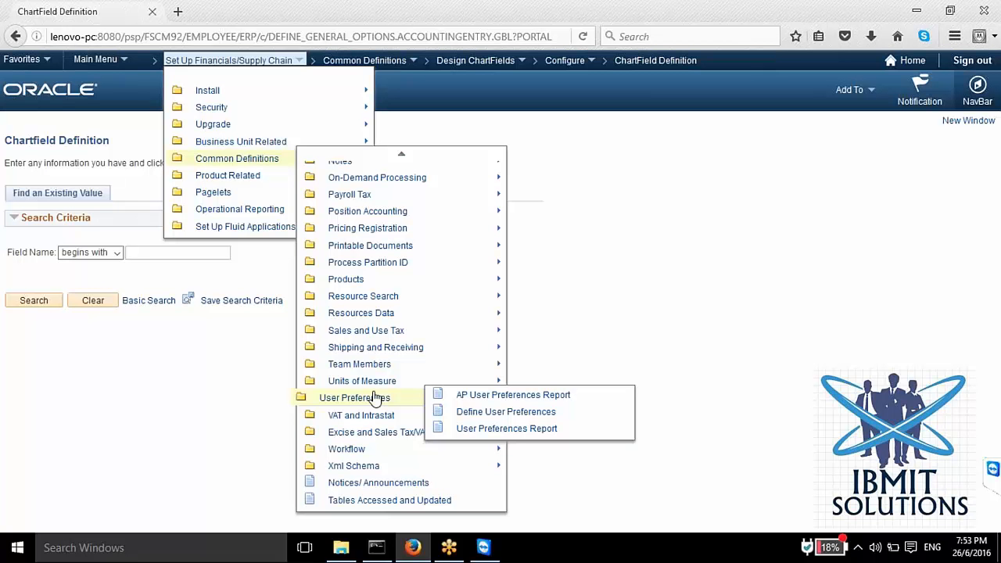
pyautogui.click(502, 412)
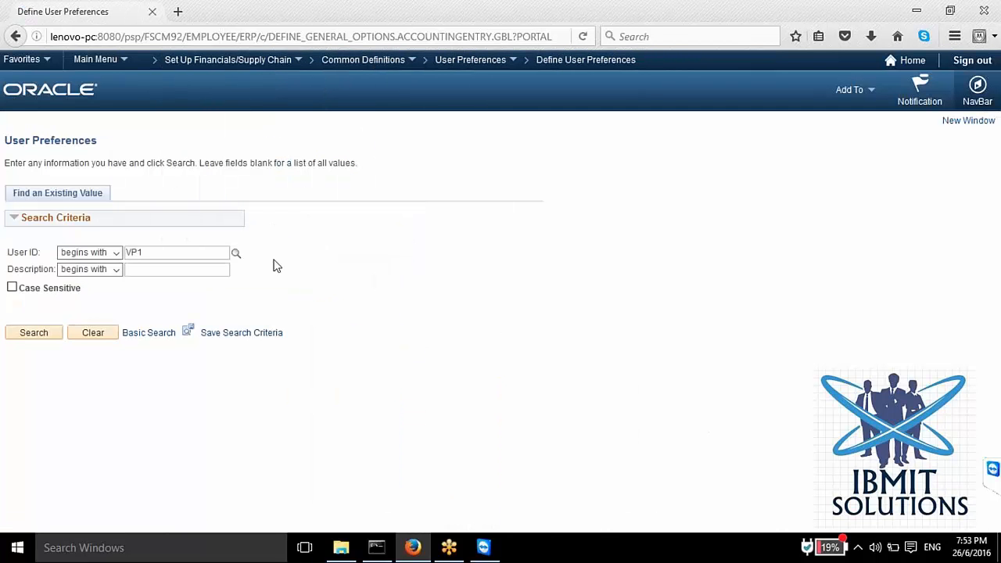
# Step: Search for the prefilled user ID and open that user's Overall Preference settings
pyautogui.click(25, 334)
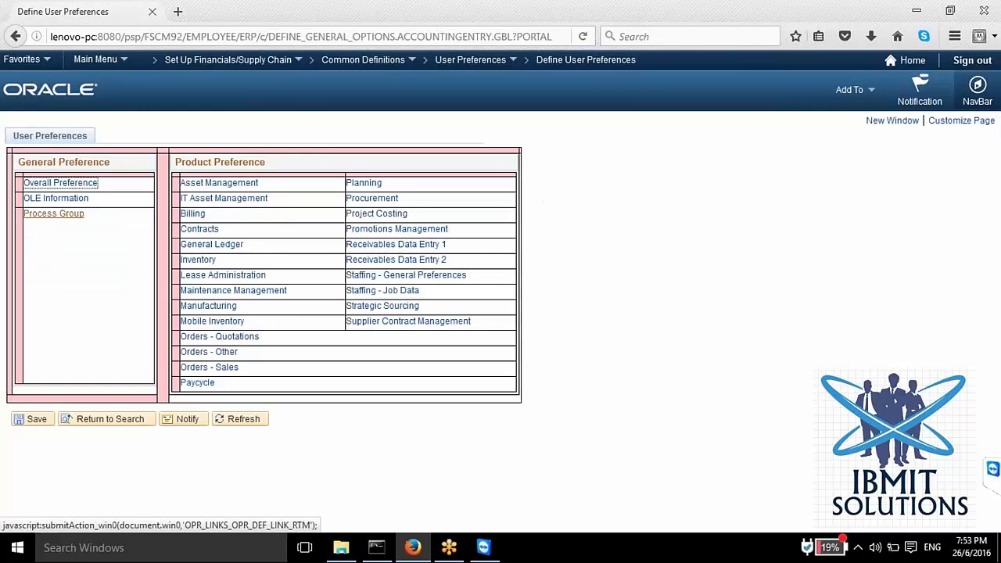
pyautogui.click(39, 186)
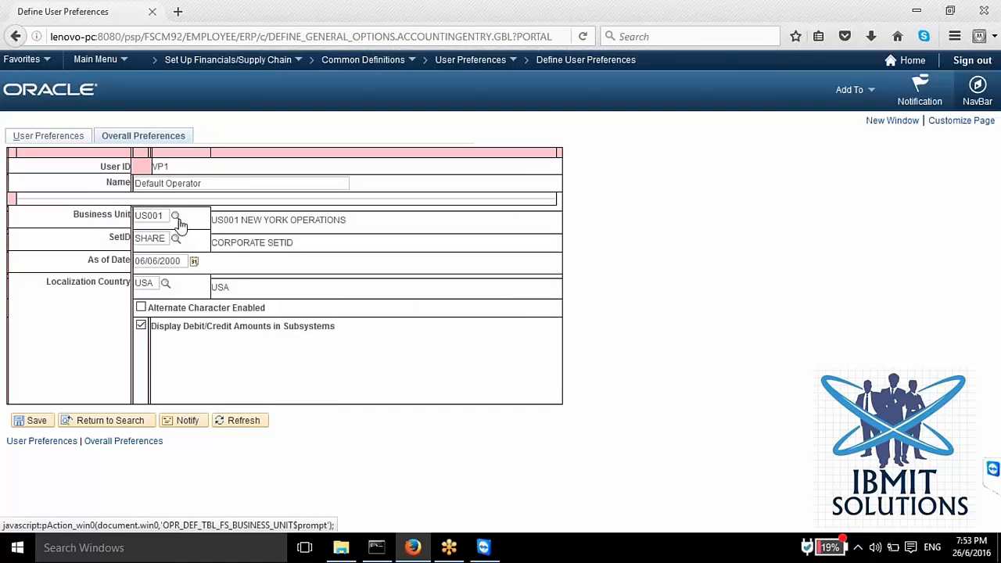
# Step: Examine the default Business Unit and SetID in the user's overall preferences
pyautogui.moveTo(166, 216); pyautogui.dragTo(121, 211)
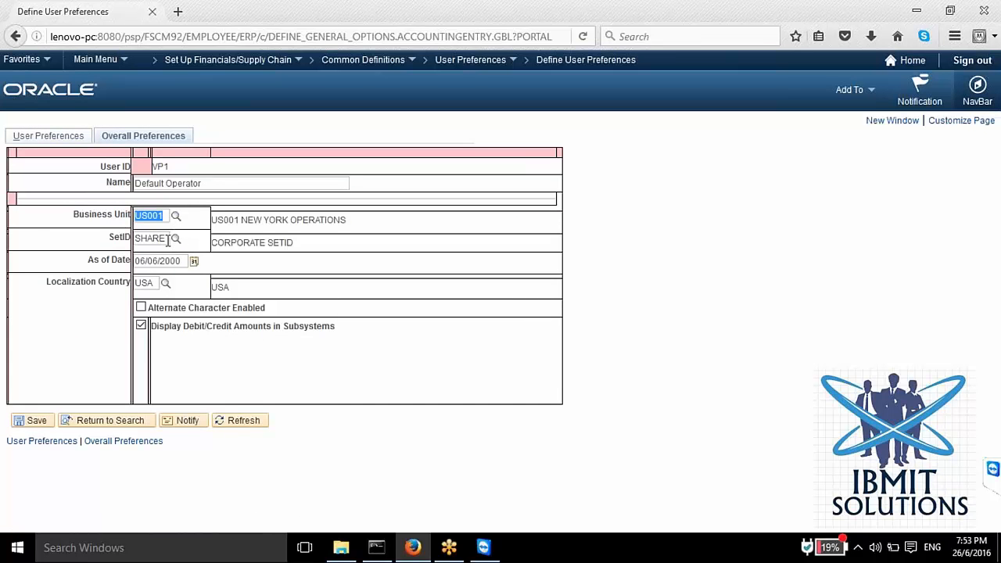
pyautogui.moveTo(171, 237); pyautogui.dragTo(135, 216)
pyautogui.moveTo(166, 216); pyautogui.dragTo(129, 213)
pyautogui.doubleClick(143, 239)
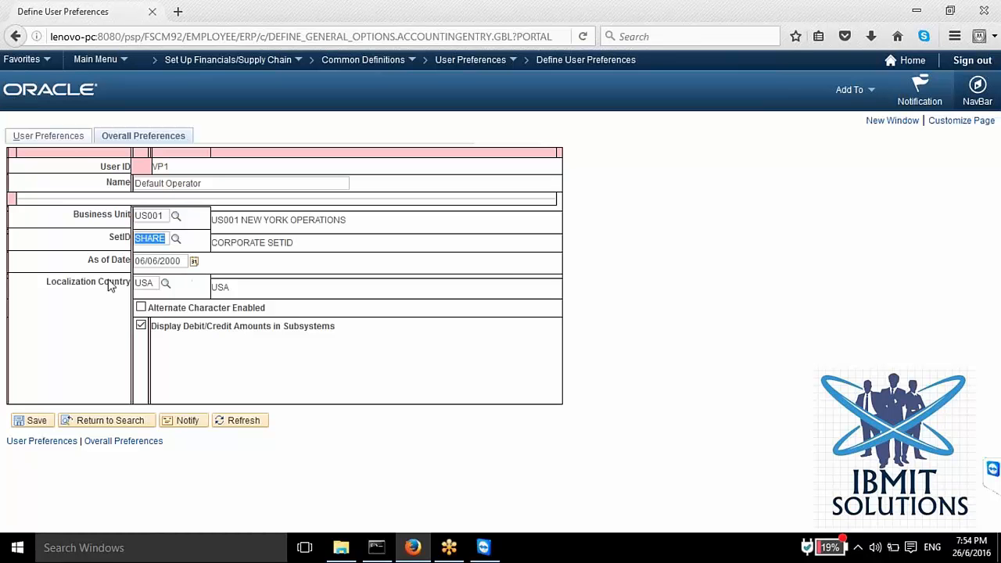
# Step: Return to the list of user preferences, open the Procurement preferences and examine the default Origin
pyautogui.click(30, 136)
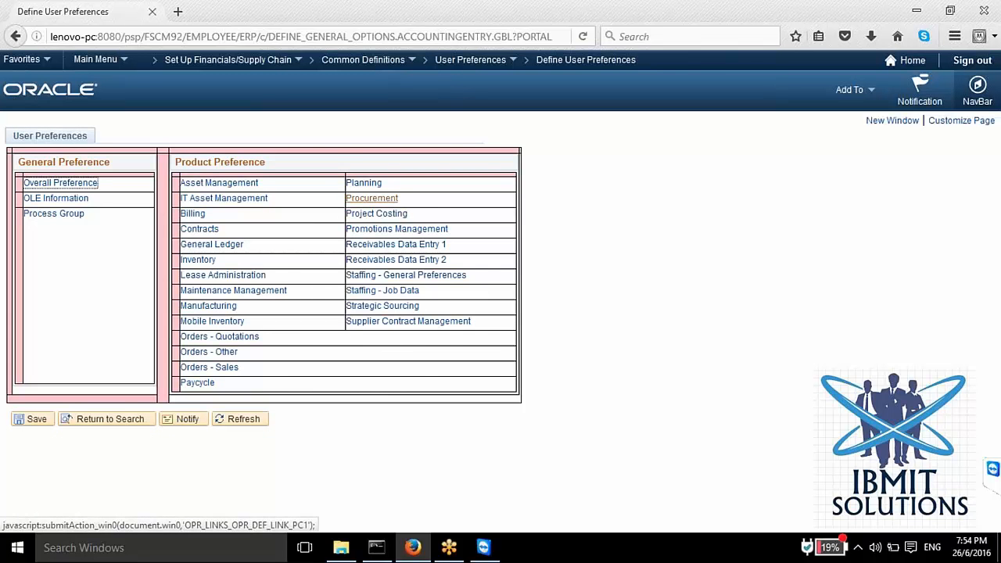
pyautogui.click(371, 197)
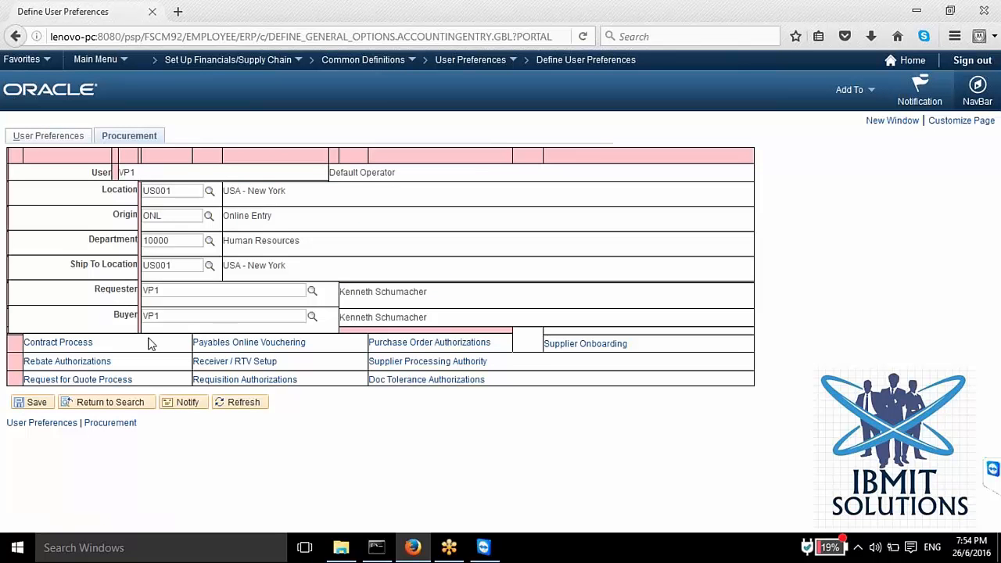
pyautogui.moveTo(165, 215); pyautogui.dragTo(142, 218)
pyautogui.moveTo(167, 216); pyautogui.dragTo(131, 213)
# Step: Examine the default Department and Ship To Location in the Procurement preferences
pyautogui.moveTo(176, 241); pyautogui.dragTo(143, 245)
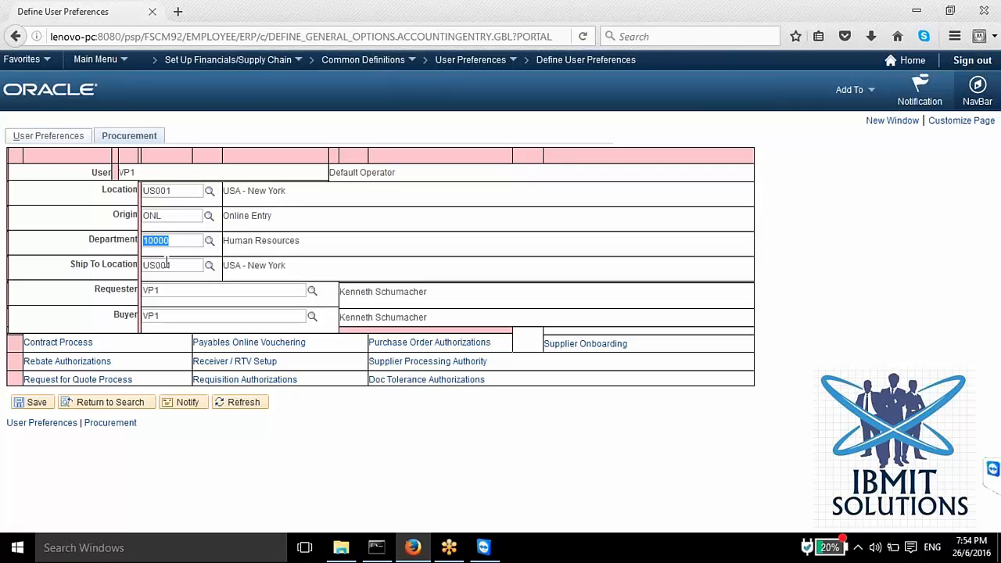
pyautogui.moveTo(171, 241); pyautogui.dragTo(154, 243)
pyautogui.moveTo(172, 241); pyautogui.dragTo(123, 234)
pyautogui.moveTo(172, 241); pyautogui.dragTo(109, 240)
pyautogui.moveTo(179, 239); pyautogui.dragTo(125, 252)
pyautogui.moveTo(174, 266); pyautogui.dragTo(136, 266)
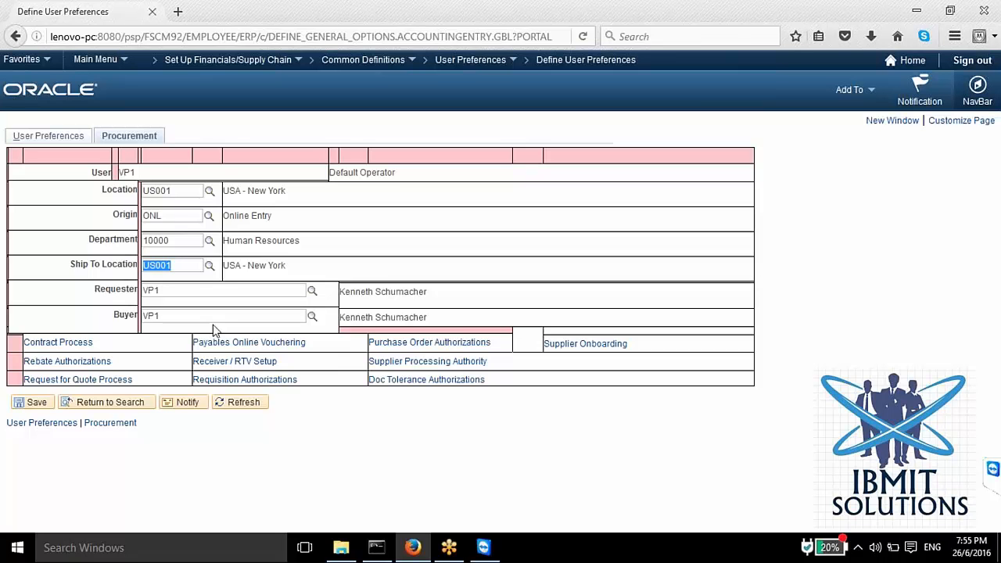
# Step: Examine the Requester and Buyer assigned in the user's Procurement preferences
pyautogui.click(166, 316)
pyautogui.moveTo(166, 316); pyautogui.dragTo(151, 315)
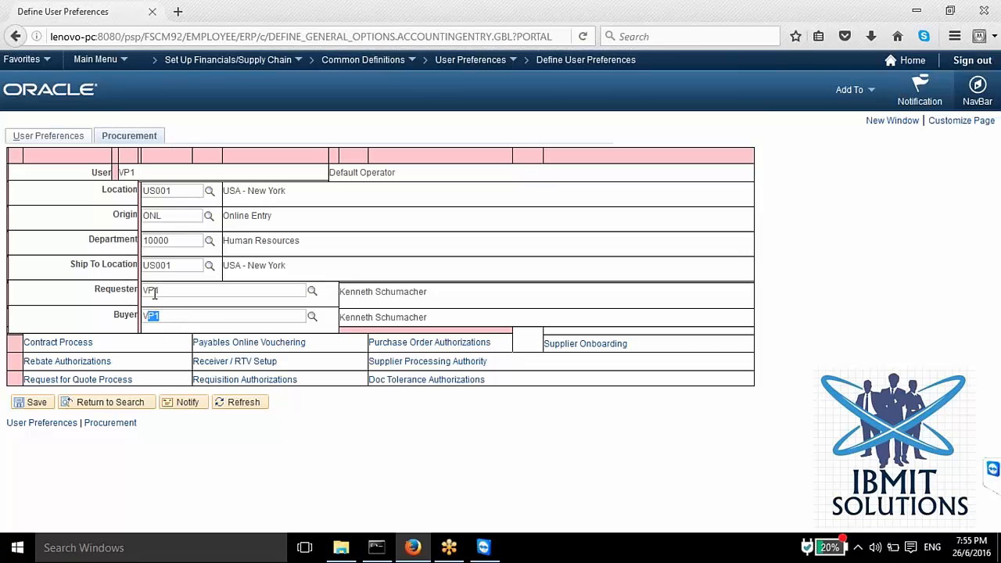
pyautogui.moveTo(160, 290); pyautogui.dragTo(141, 290)
pyautogui.moveTo(162, 292); pyautogui.dragTo(141, 298)
pyautogui.moveTo(173, 318); pyautogui.dragTo(118, 321)
pyautogui.moveTo(172, 291); pyautogui.dragTo(142, 293)
# Step: Open the Purchase Order Authorizations and examine the allowed purchase order actions and buyer authorizations
pyautogui.click(398, 345)
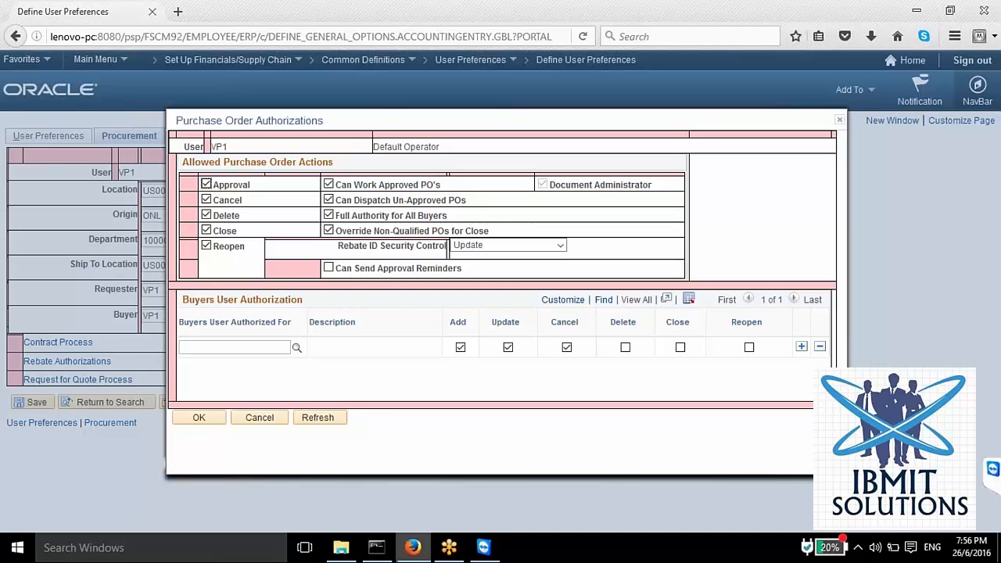
pyautogui.moveTo(413, 547)
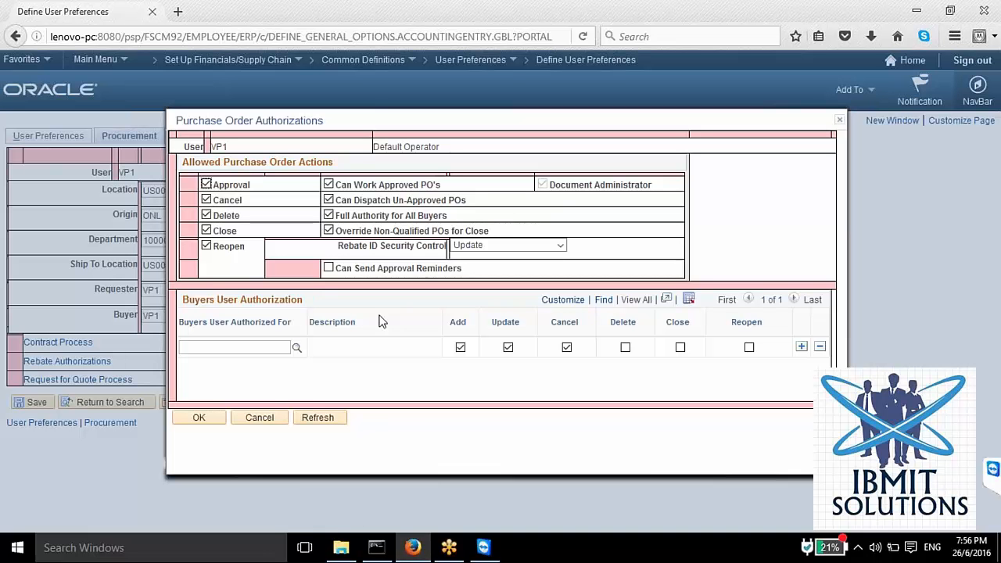
pyautogui.press('alt')
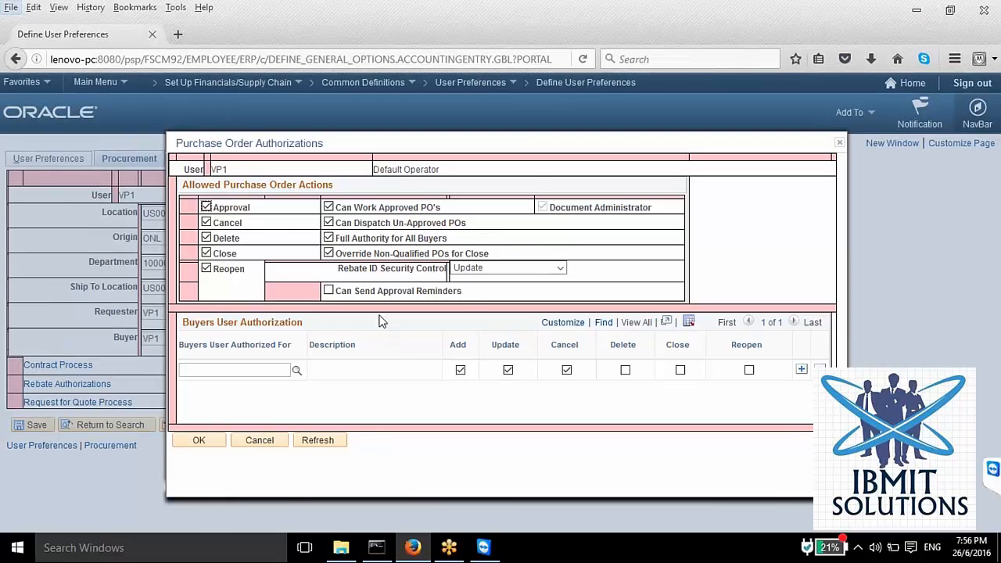
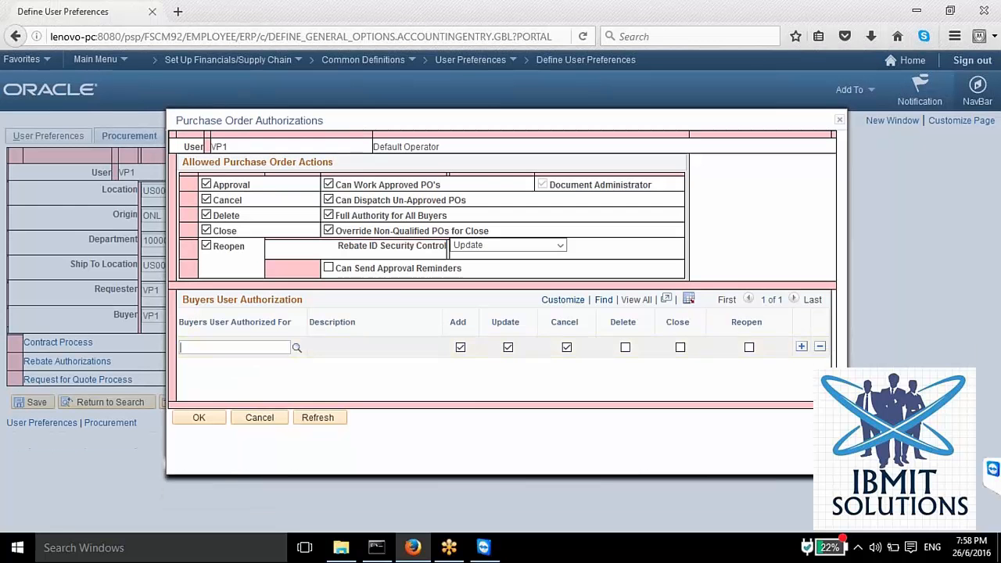
# Step: Try assigning a buyer from the lookup in the Buyers User Authorization row, and close the authorizations without saving
pyautogui.click(297, 348)
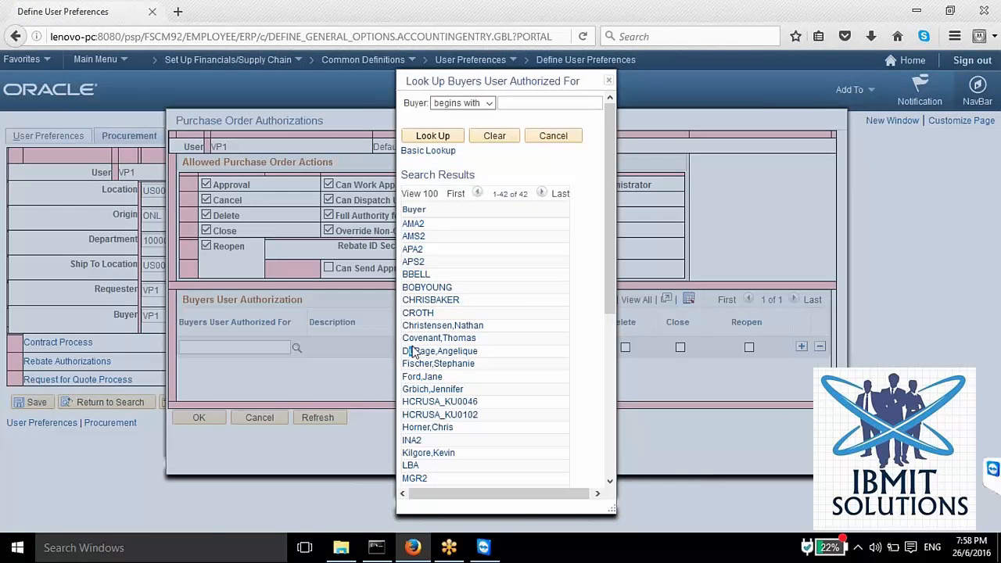
pyautogui.click(426, 366)
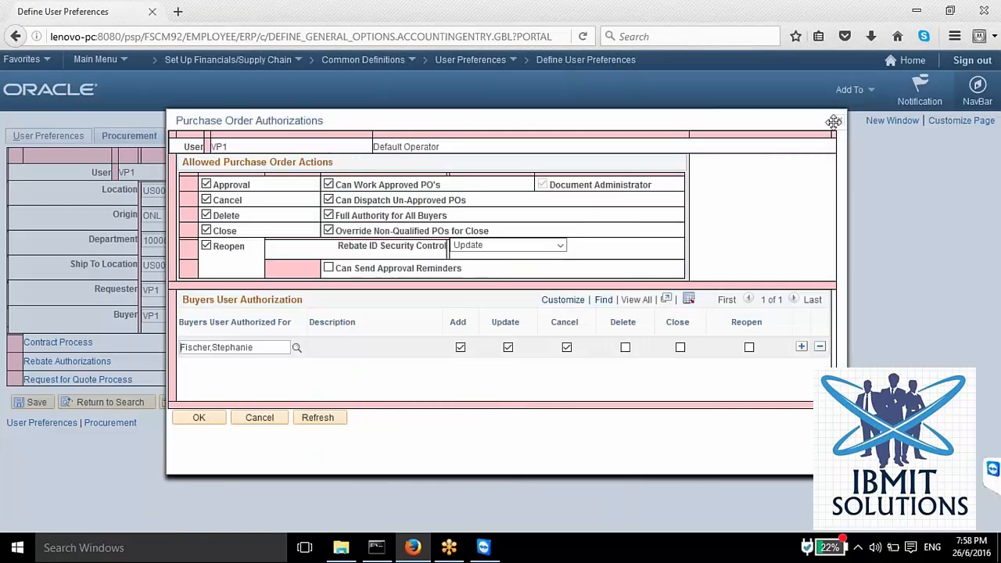
pyautogui.click(841, 122)
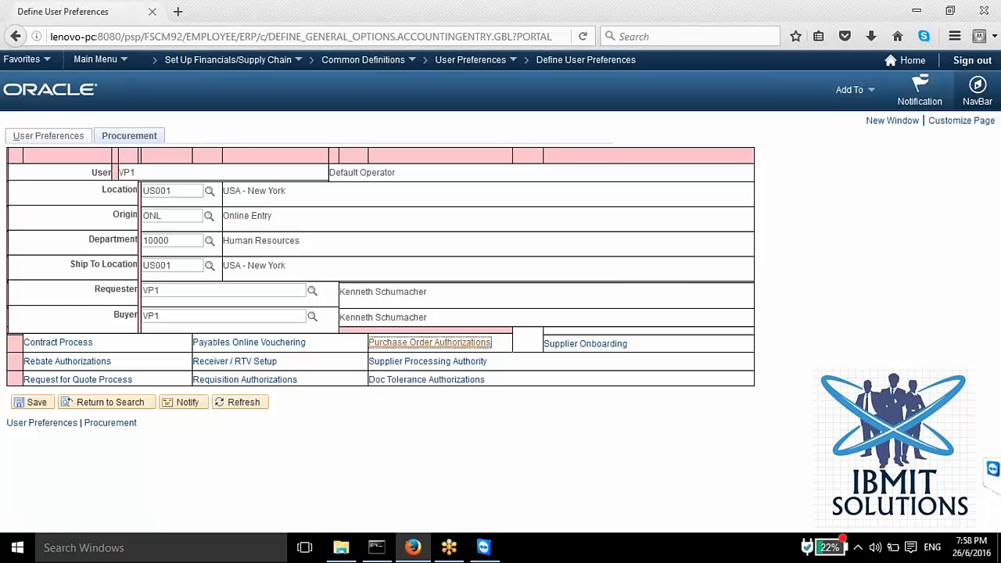
# Step: Reopen the Purchase Order Authorizations from the Procurement preferences and examine the user and the Buyers User Authorized For field
pyautogui.click(232, 380)
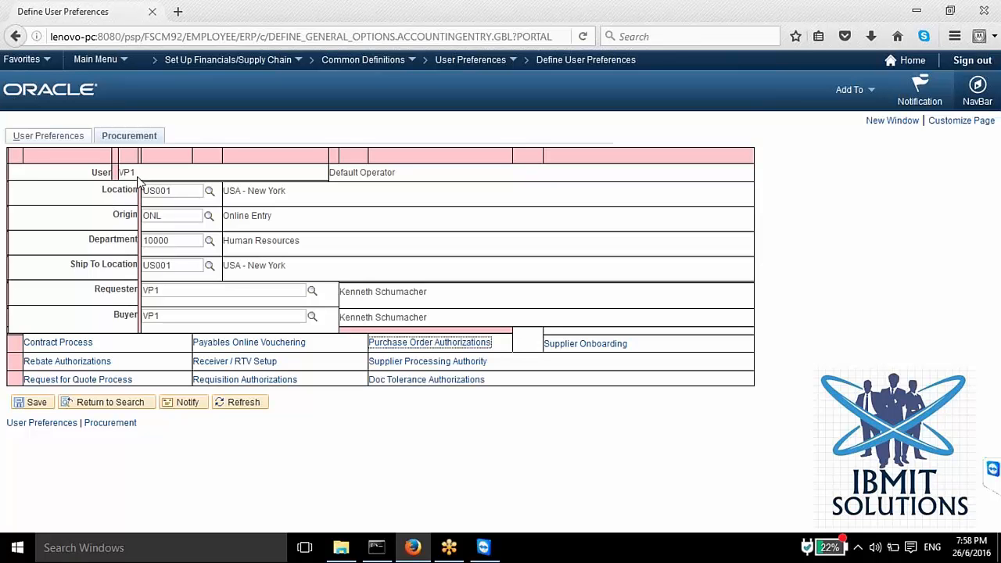
pyautogui.moveTo(135, 172); pyautogui.dragTo(106, 176)
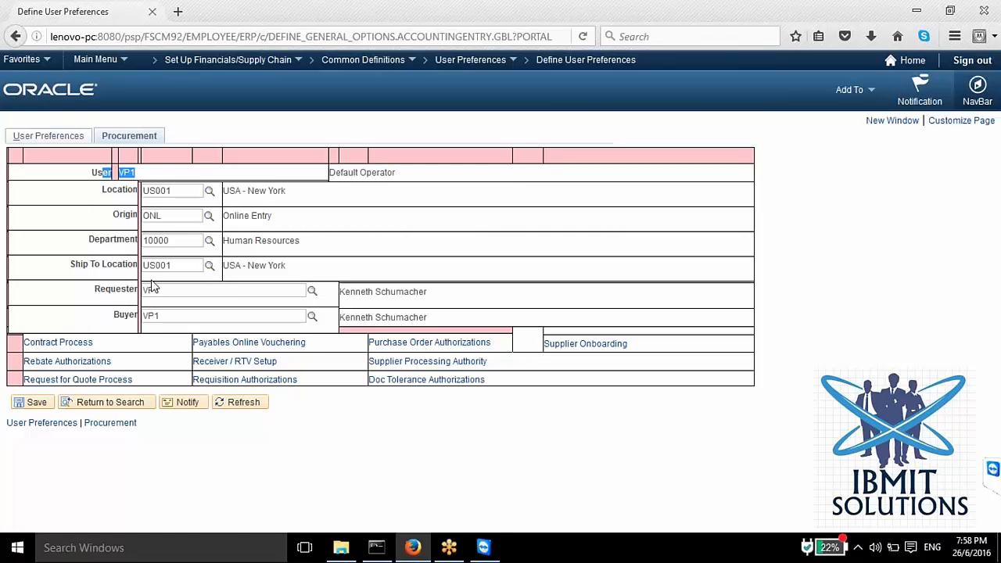
pyautogui.click(399, 348)
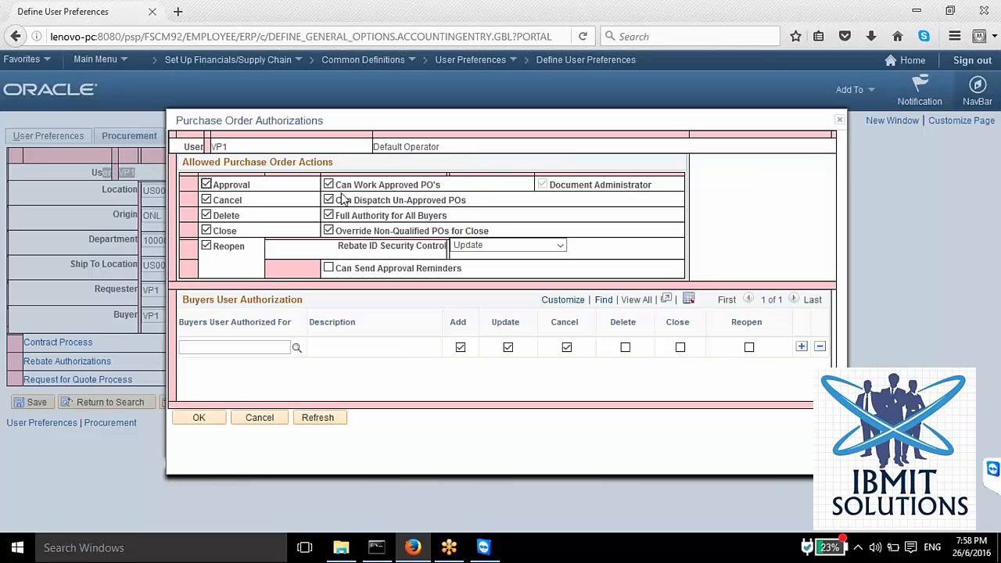
pyautogui.doubleClick(208, 148)
pyautogui.moveTo(208, 148); pyautogui.dragTo(195, 148)
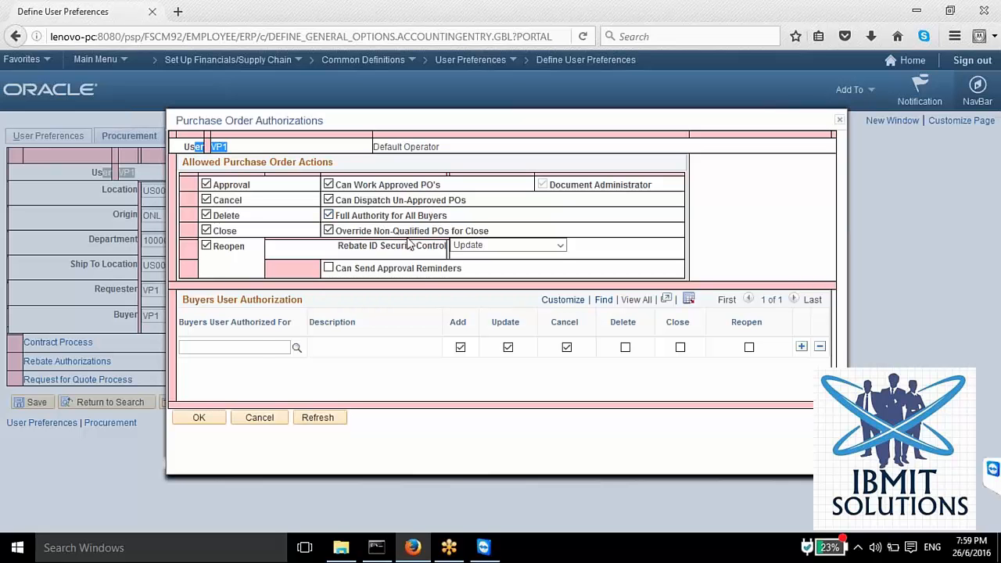
pyautogui.click(261, 347)
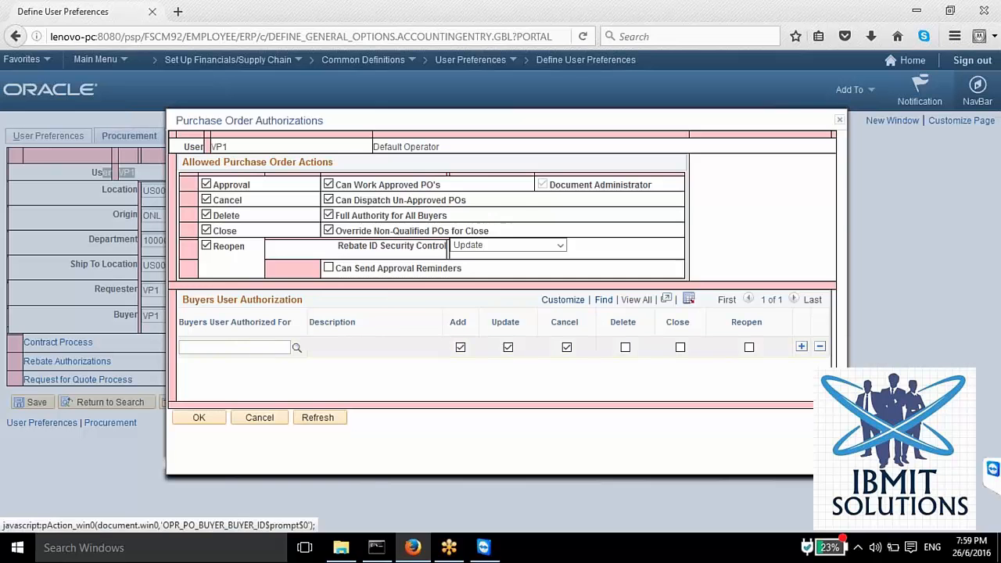
# Step: Examine the buyers available for authorization and the Full Authority for All Buyers option, and close the authorizations without saving
pyautogui.click(296, 348)
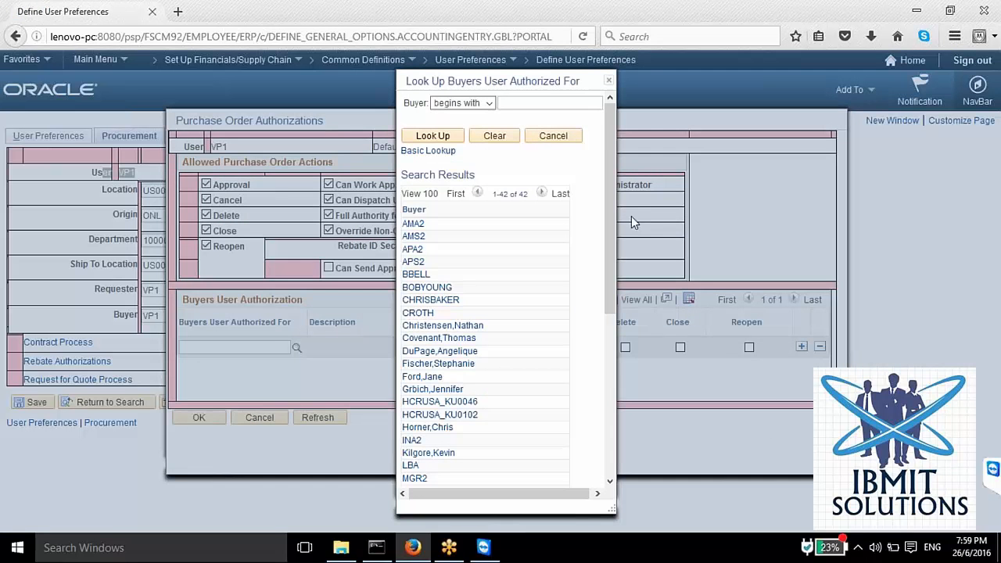
pyautogui.click(608, 80)
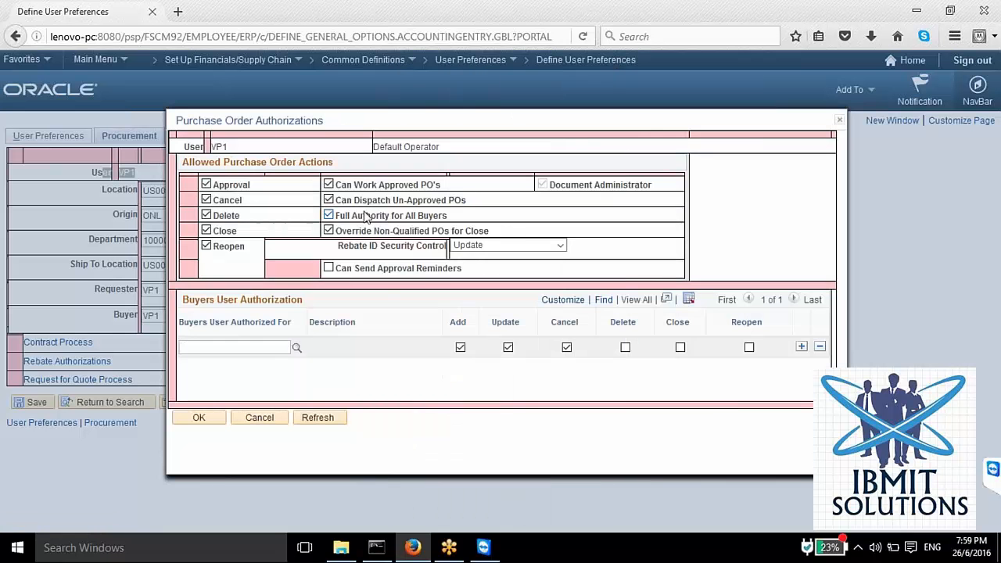
pyautogui.click(330, 217)
pyautogui.click(841, 123)
pyautogui.press('alt')
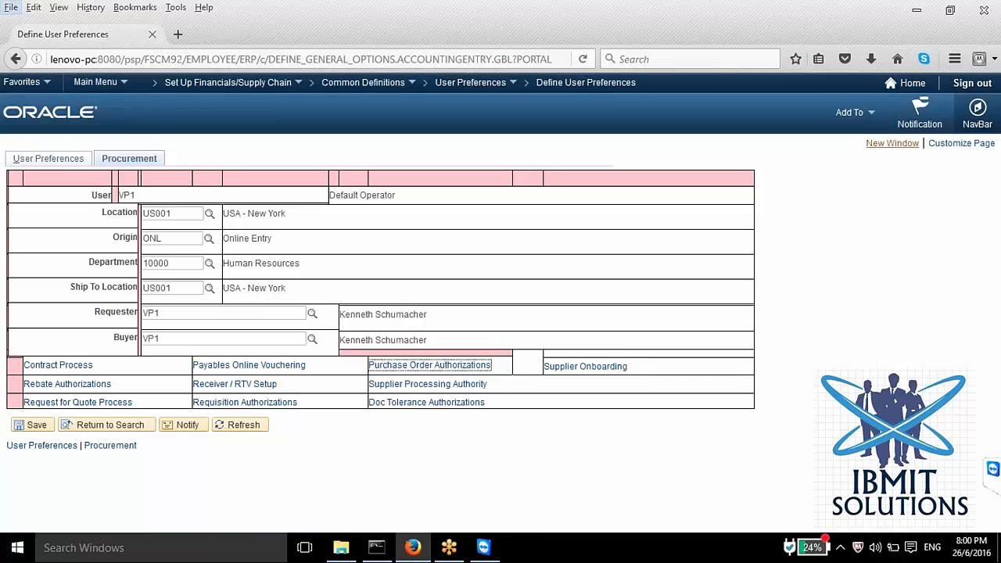
# Step: Open a new window and start a new purchase order for business unit US001 under Purchasing, Purchase Orders, Add/Update POs
pyautogui.click(892, 144)
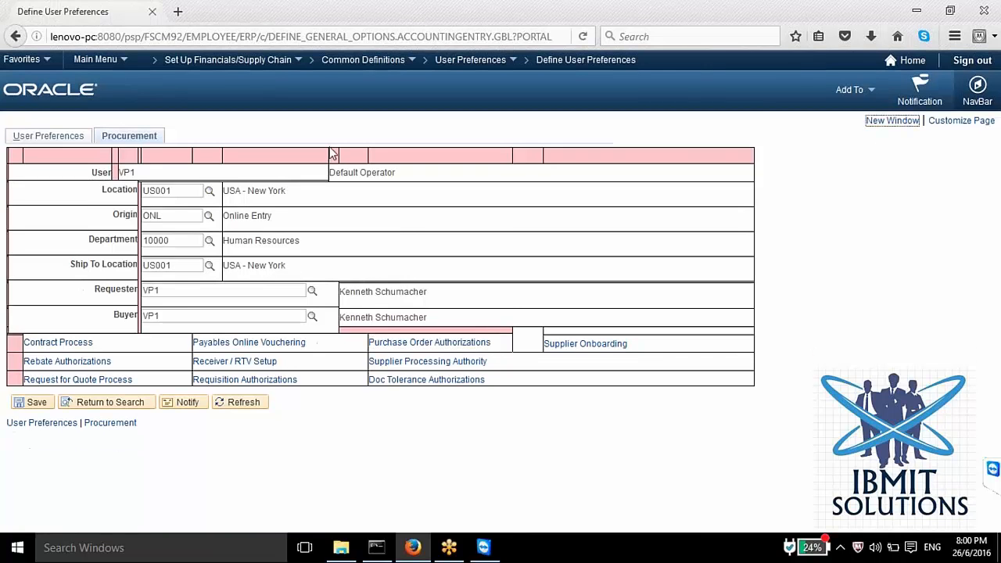
pyautogui.click(866, 121)
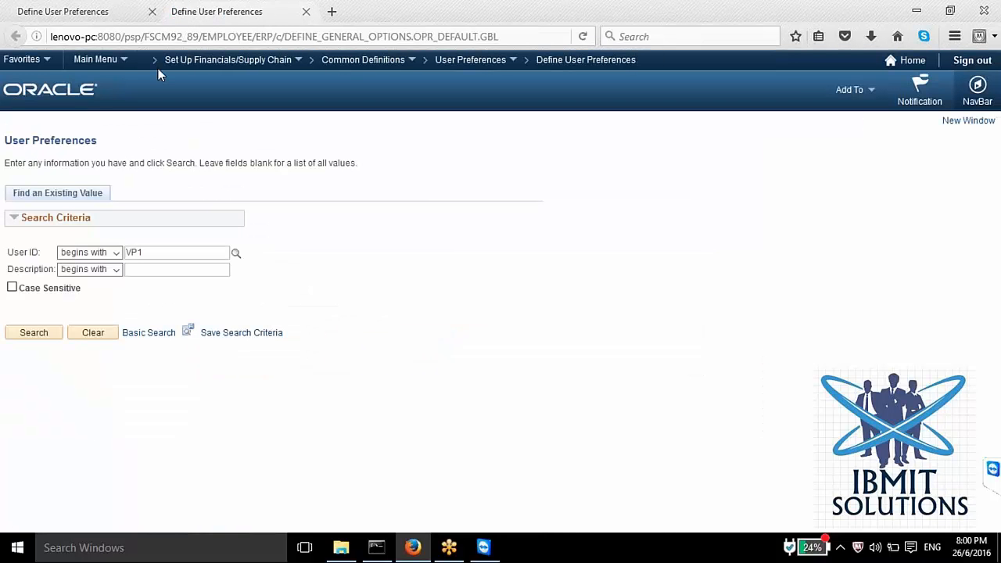
pyautogui.click(116, 60)
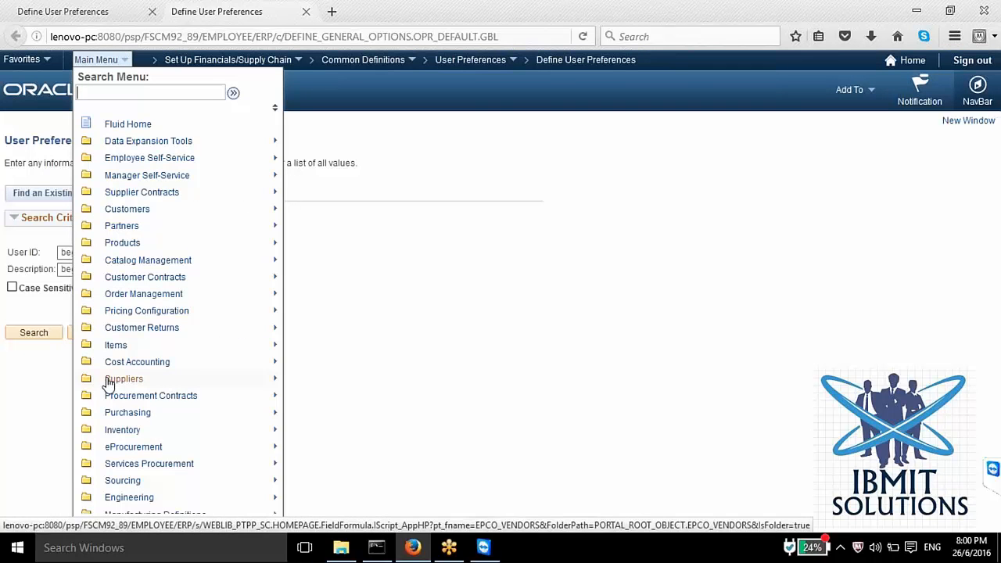
pyautogui.moveTo(128, 412)
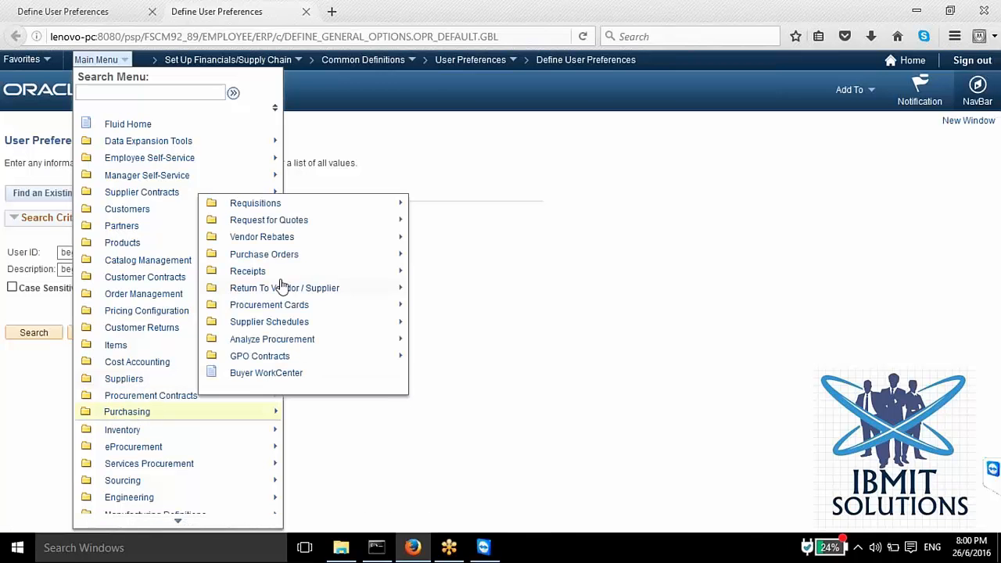
pyautogui.moveTo(279, 260)
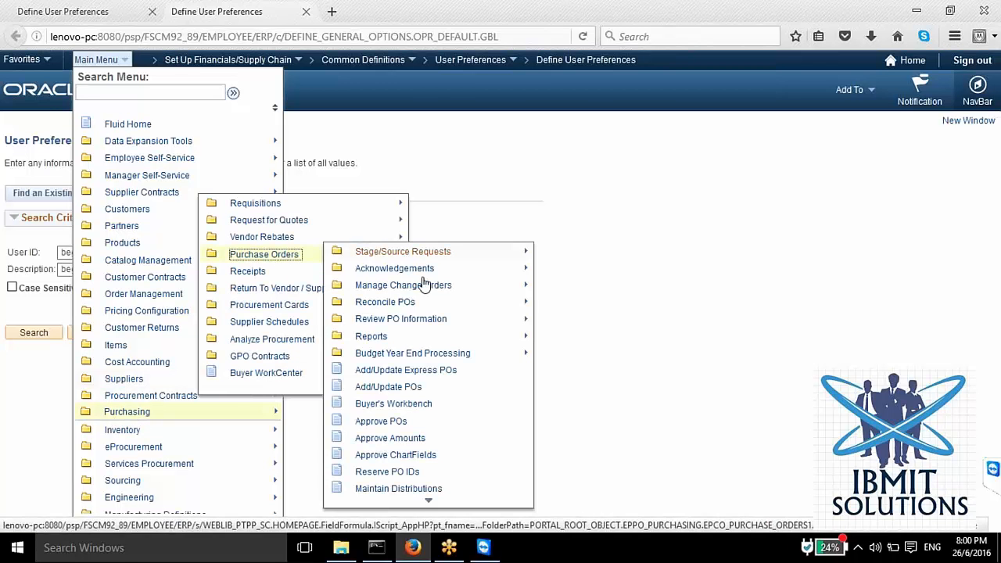
pyautogui.click(412, 404)
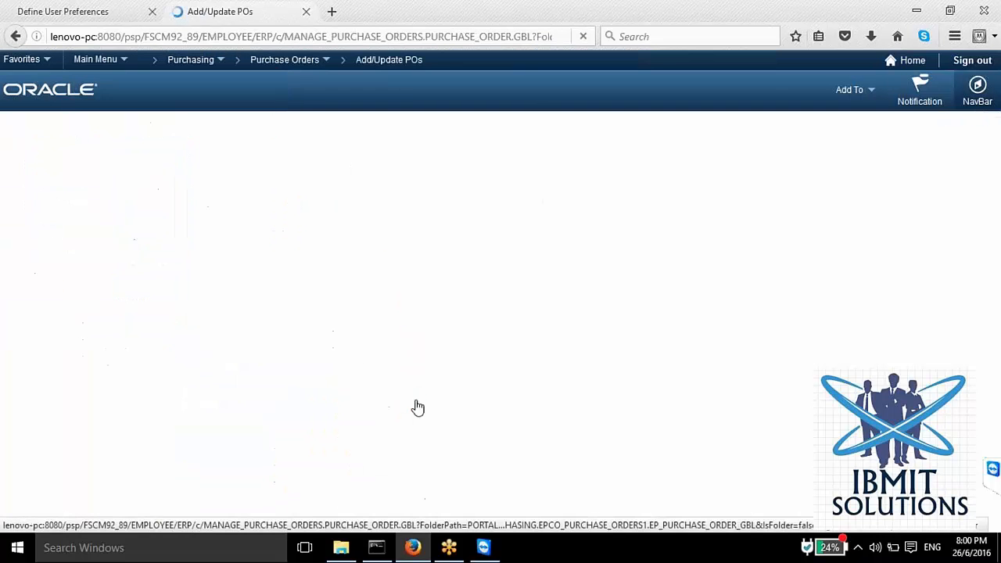
pyautogui.click(32, 287)
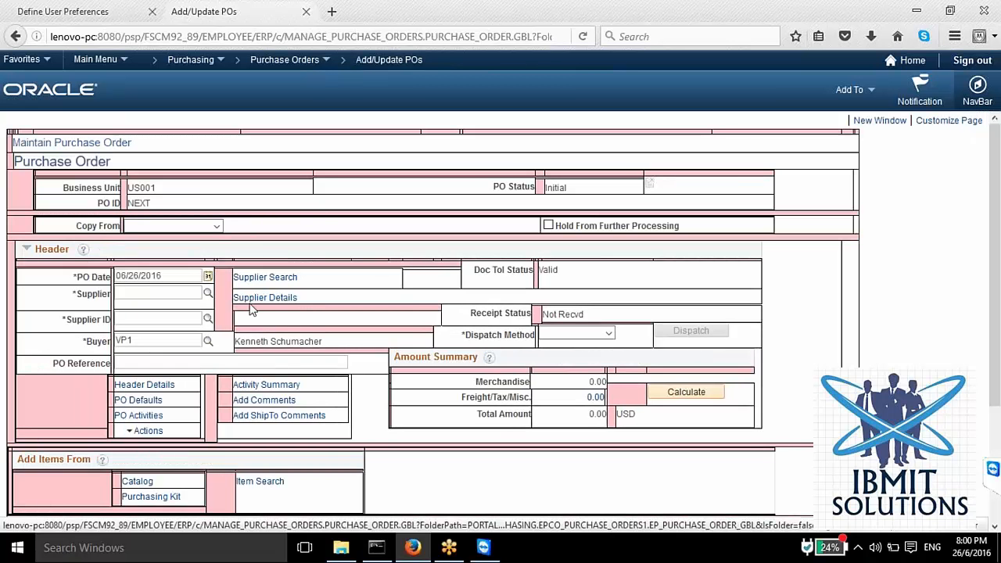
# Step: Change the buyer in the purchase order header to MGR4 and accept retrofitting the buyer's default values
pyautogui.scroll(-2, 158, 379)
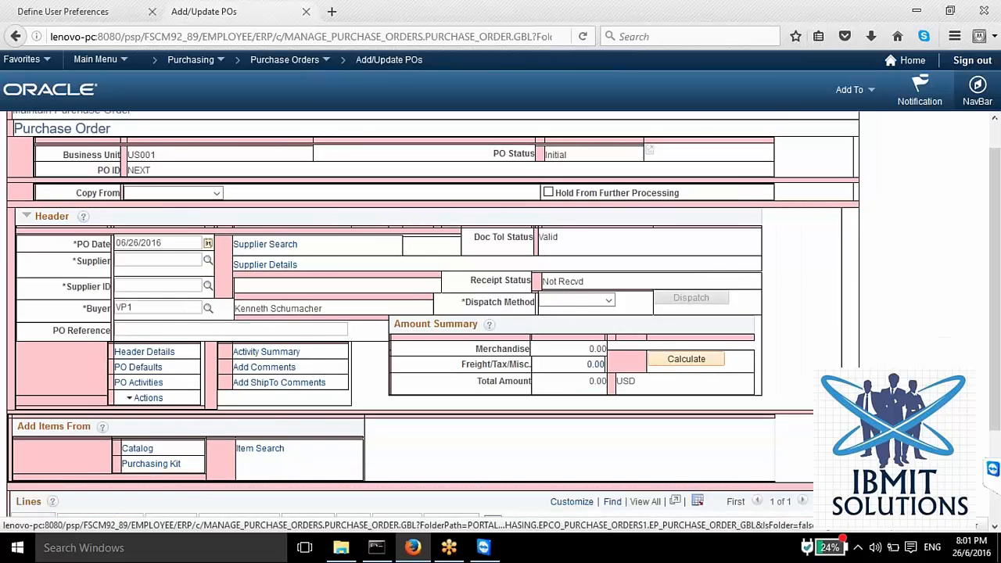
pyautogui.moveTo(145, 256); pyautogui.dragTo(77, 267)
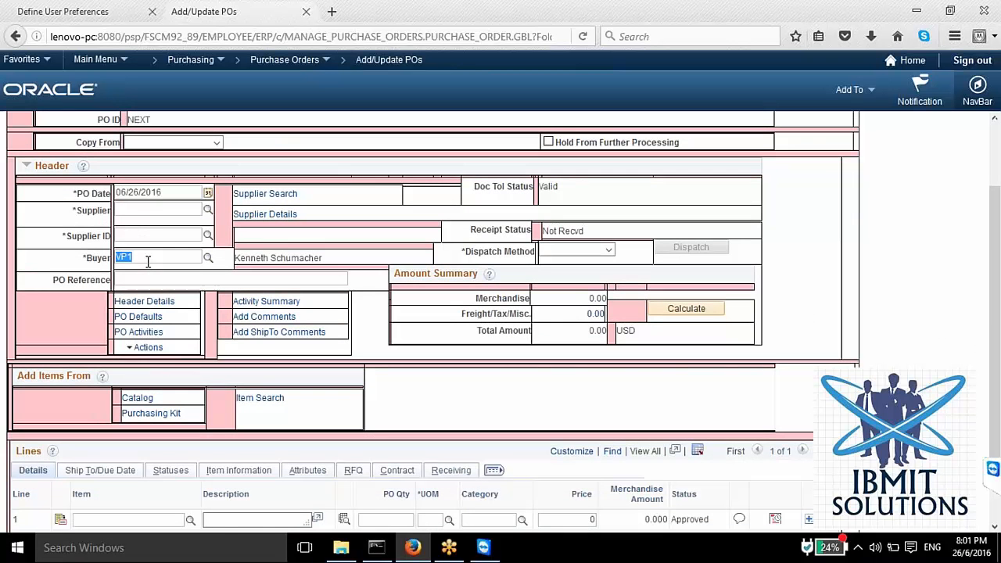
pyautogui.click(208, 257)
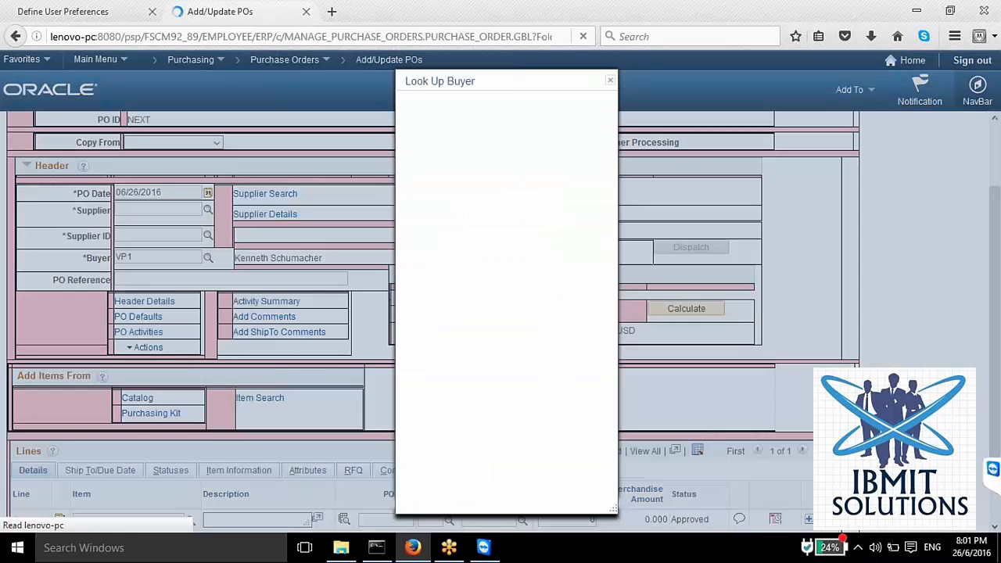
pyautogui.click(414, 381)
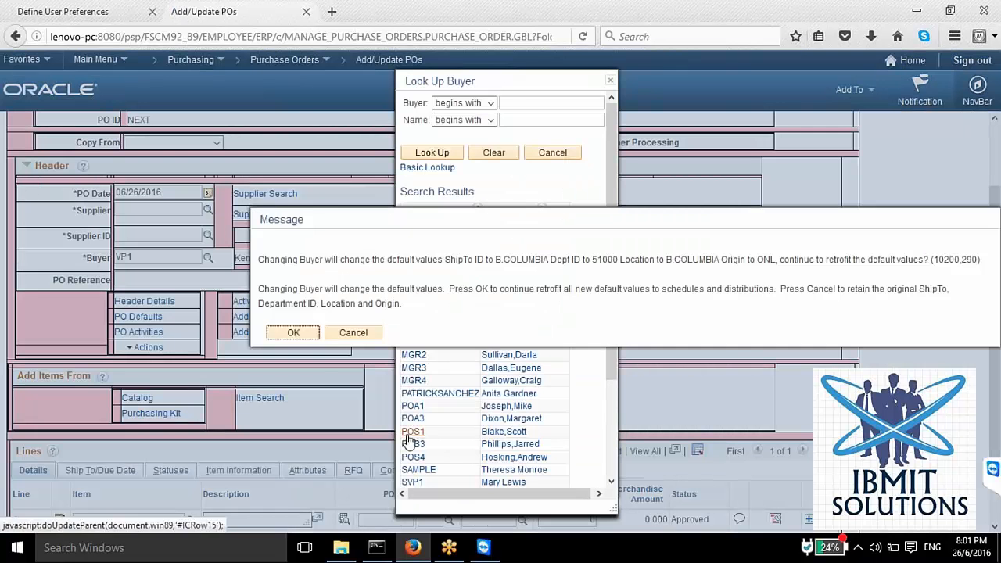
pyautogui.click(303, 331)
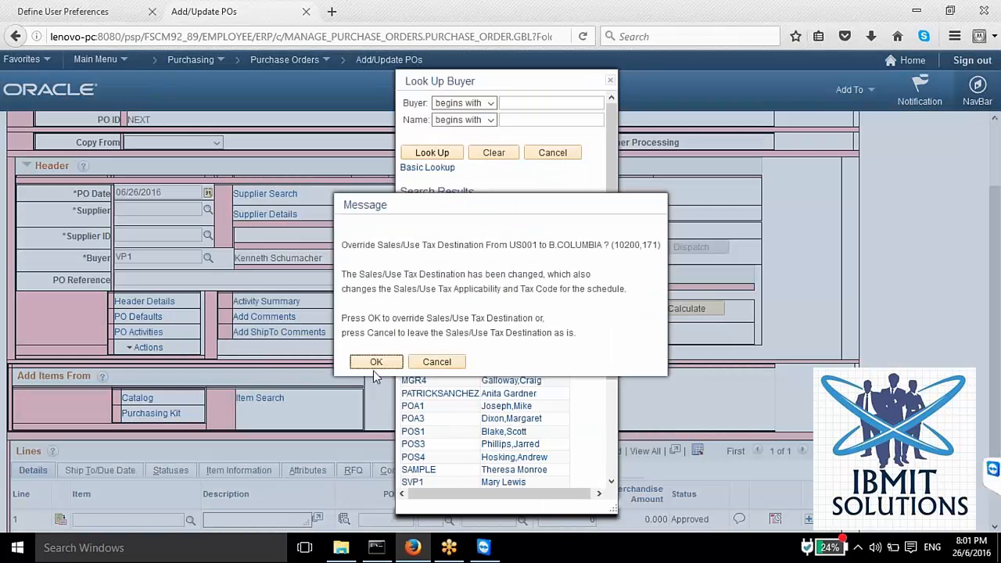
pyautogui.click(375, 365)
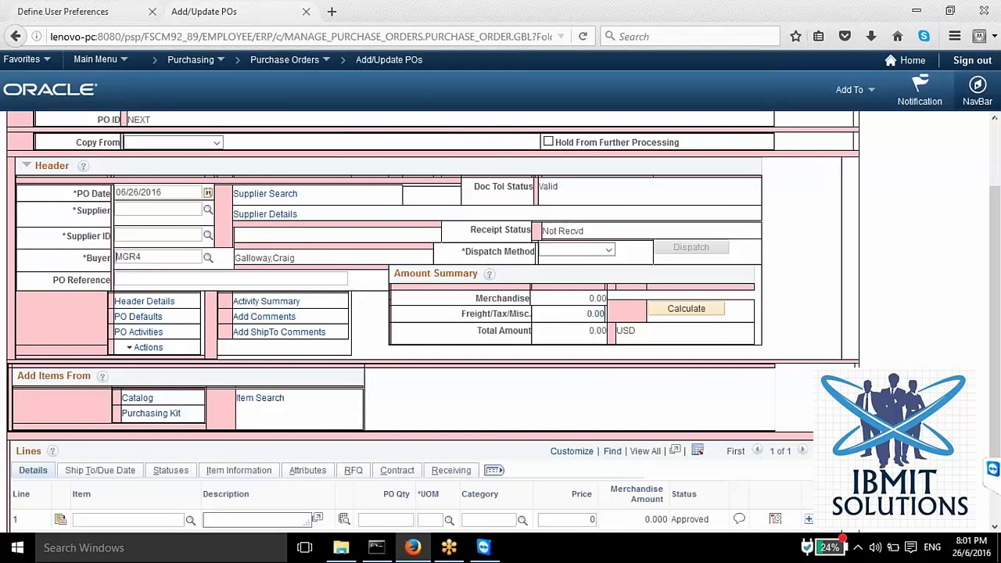
# Step: Turn off Full Authority for All Buyers in user VP1's Purchase Order Authorizations and save the Procurement preferences
pyautogui.click(80, 12)
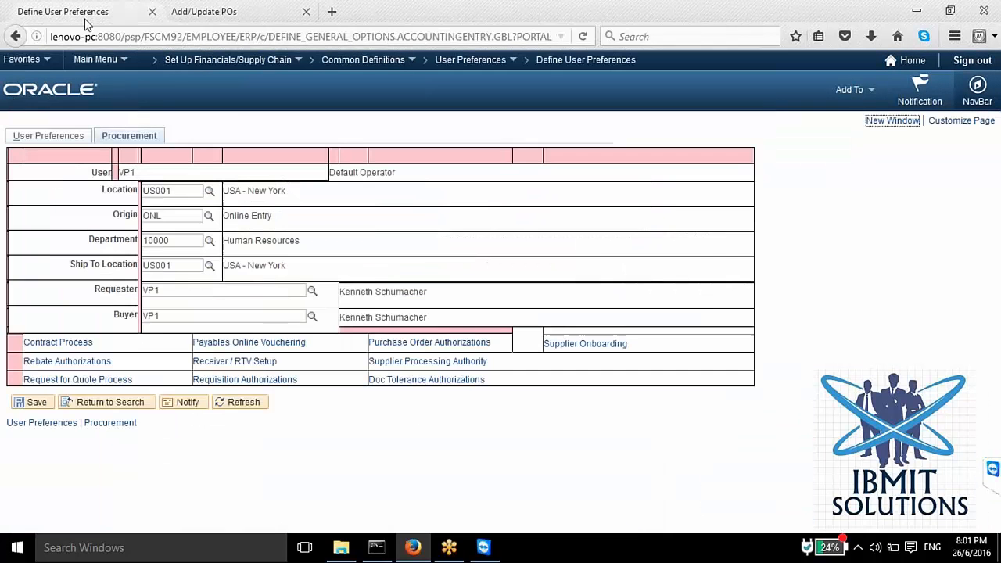
pyautogui.click(407, 346)
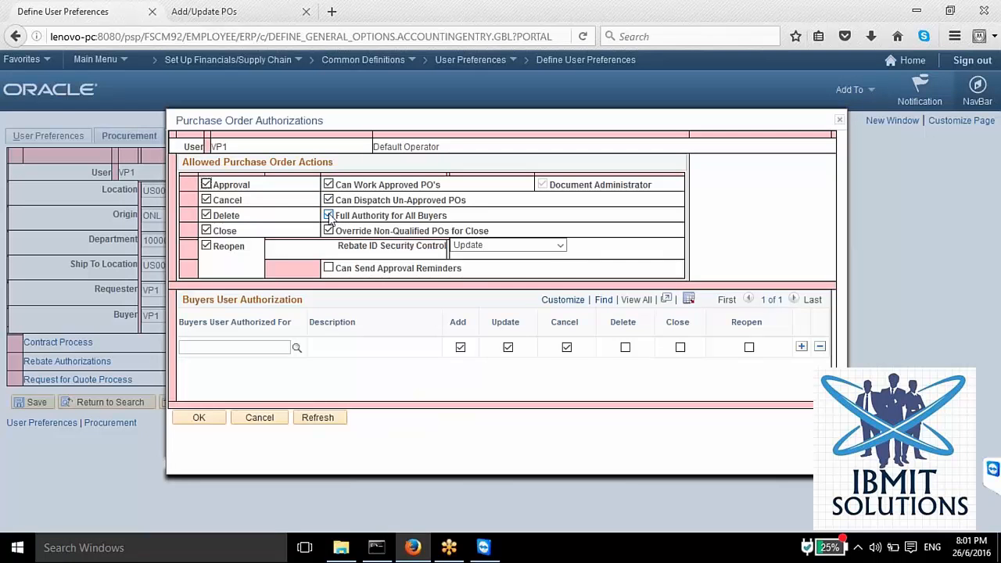
pyautogui.click(328, 216)
pyautogui.click(198, 418)
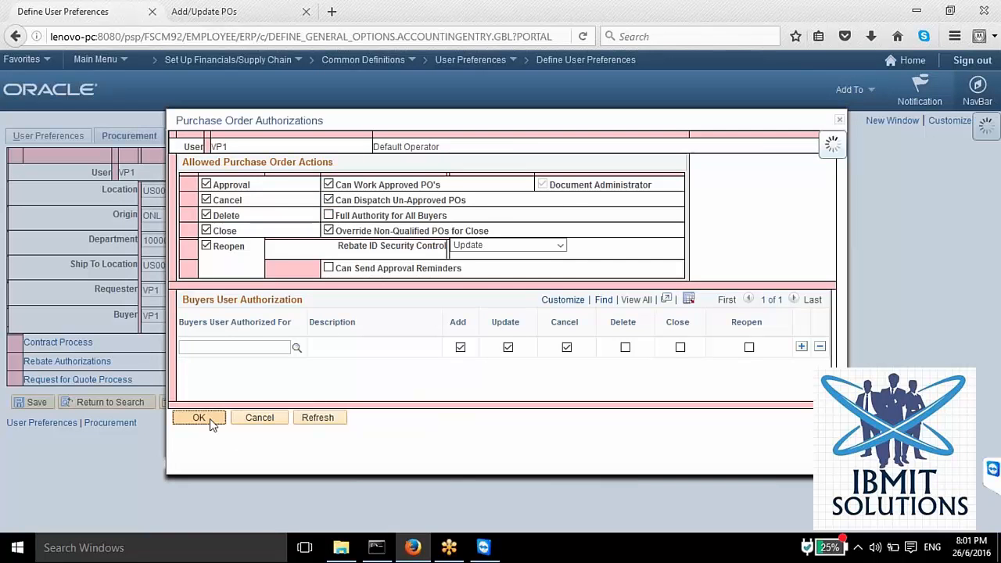
pyautogui.click(32, 402)
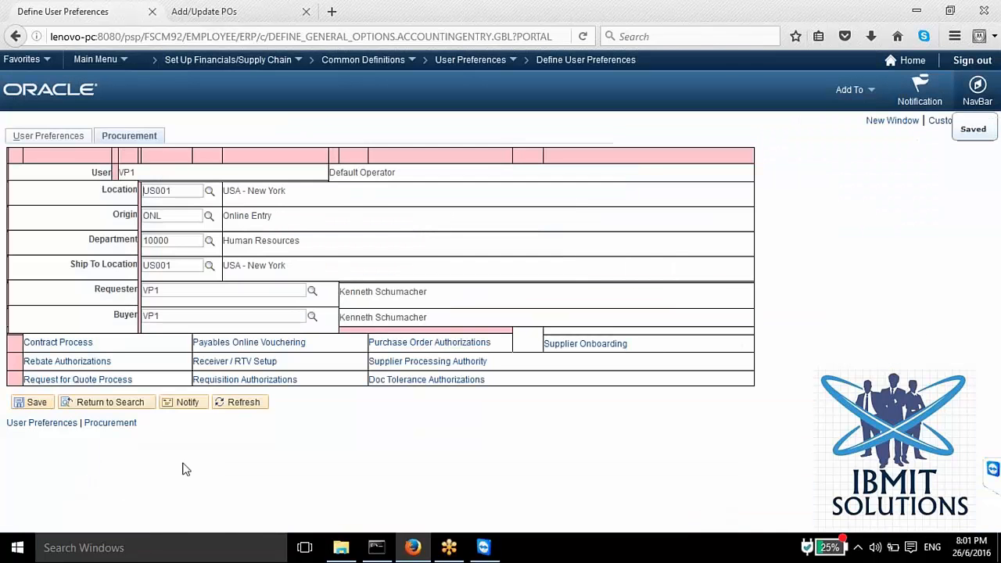
# Step: Check which buyers the purchase order's buyer lookup offers, and return to the Procurement preferences
pyautogui.hotkey('ctrl', 'Tab')
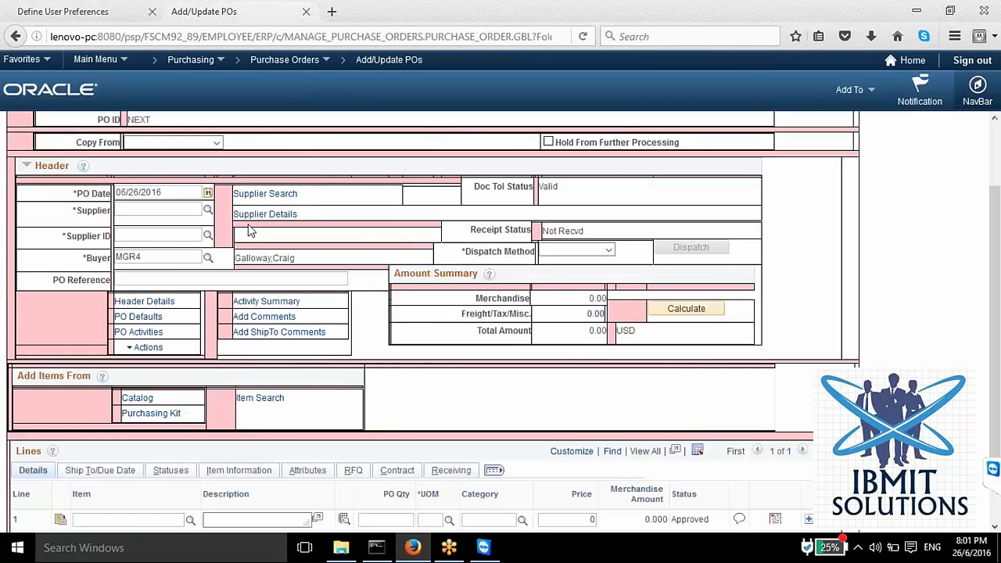
pyautogui.click(207, 259)
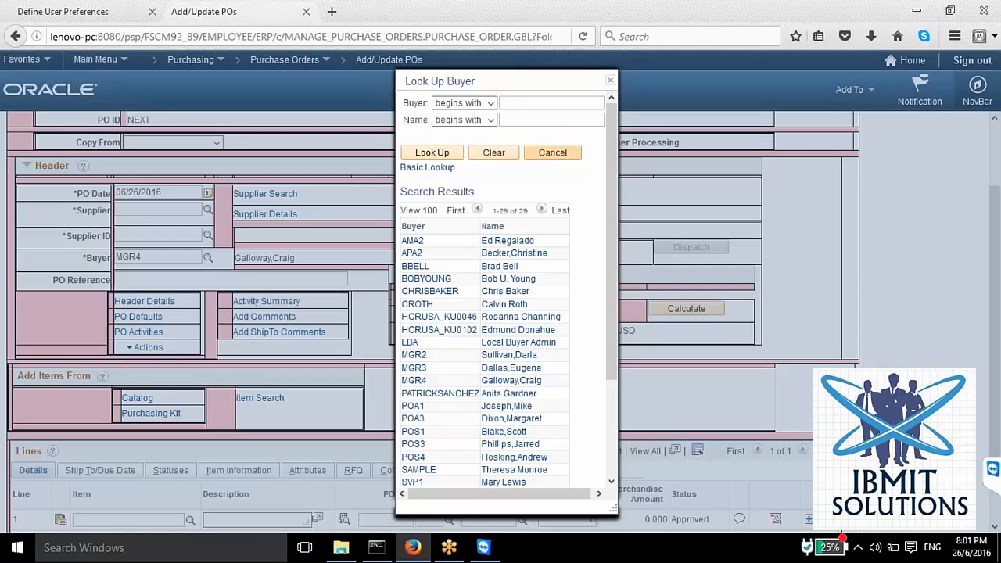
pyautogui.click(102, 13)
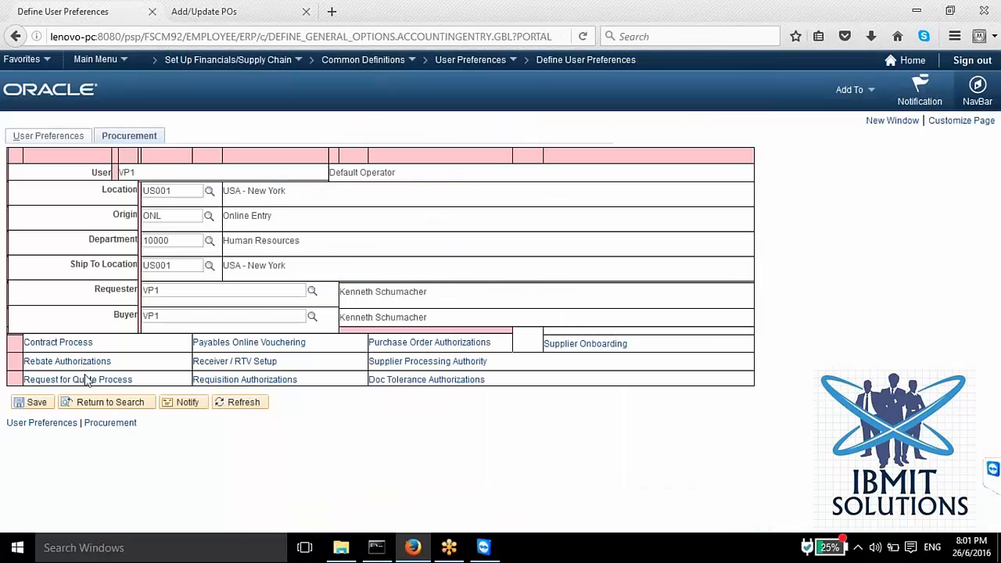
# Step: Open the Requisition Authorizations, examine the allowed requisition actions and requester authorizations, and accept them as they are
pyautogui.click(228, 383)
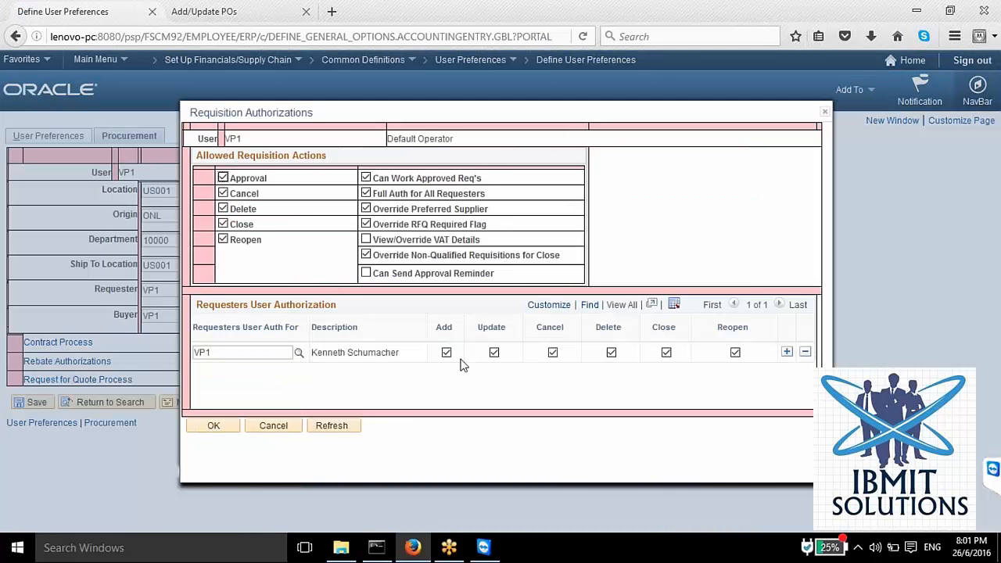
pyautogui.click(215, 430)
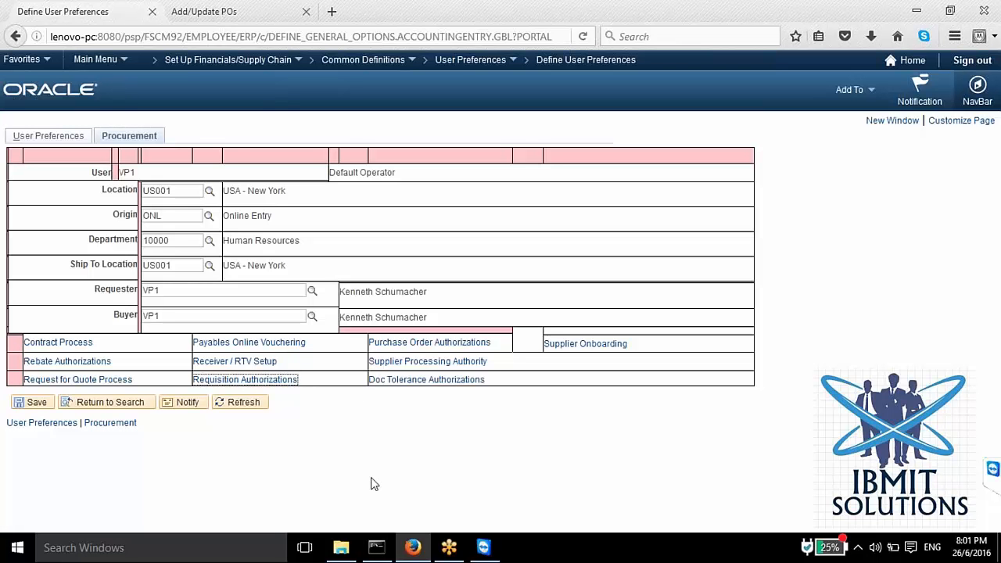
pyautogui.moveTo(457, 561)
# Step: Open user VP1's Requisition Authorizations and replace the authorized requester with HCRUSA_KU0046
pyautogui.click(277, 378)
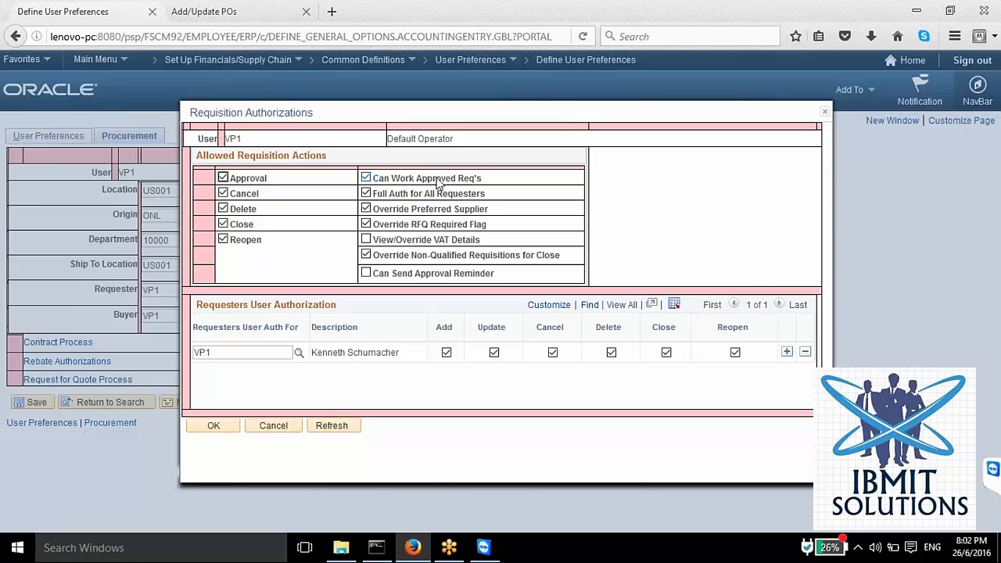
pyautogui.click(366, 178)
pyautogui.click(376, 179)
pyautogui.moveTo(225, 353); pyautogui.dragTo(191, 353)
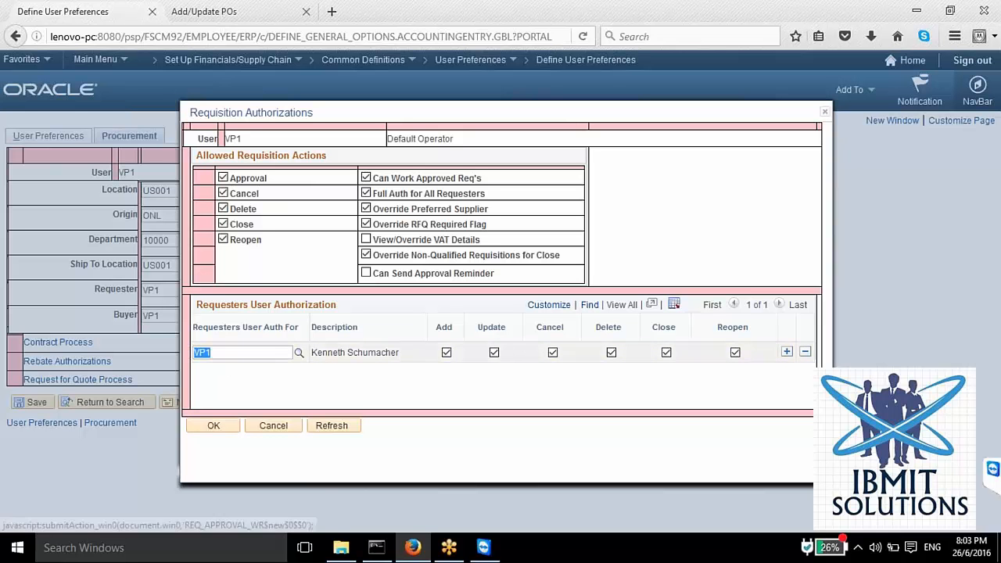
pyautogui.click(298, 353)
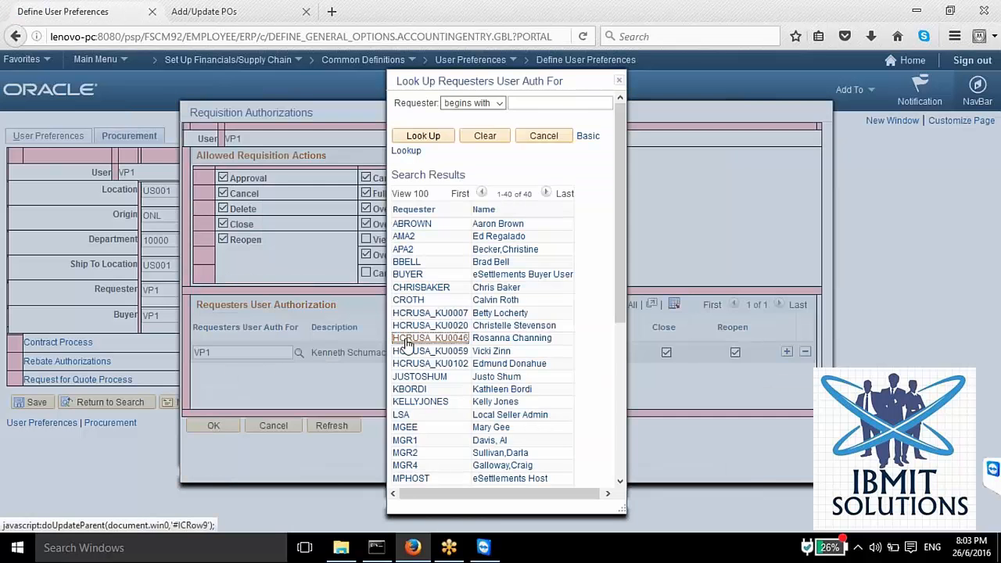
pyautogui.click(407, 346)
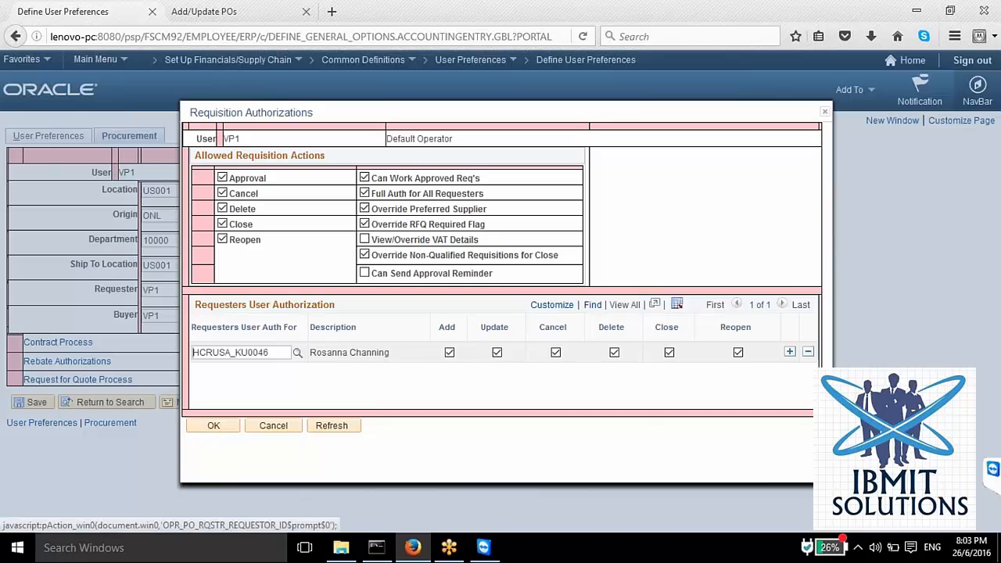
# Step: Remove the Close and Reopen authorizations for requester HCRUSA_KU0046 and examine the user and requester assignment
pyautogui.click(669, 353)
pyautogui.click(738, 352)
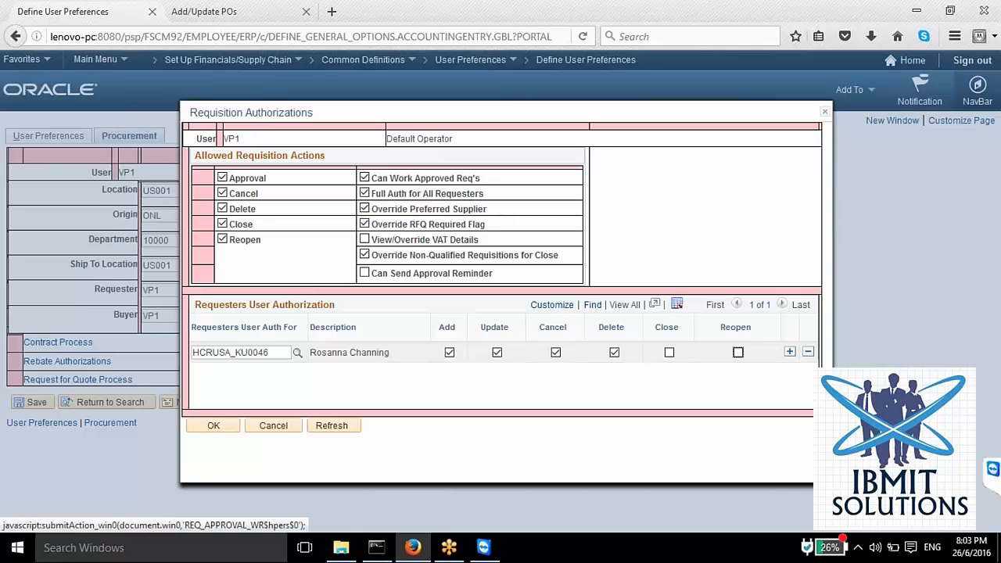
pyautogui.press('alt')
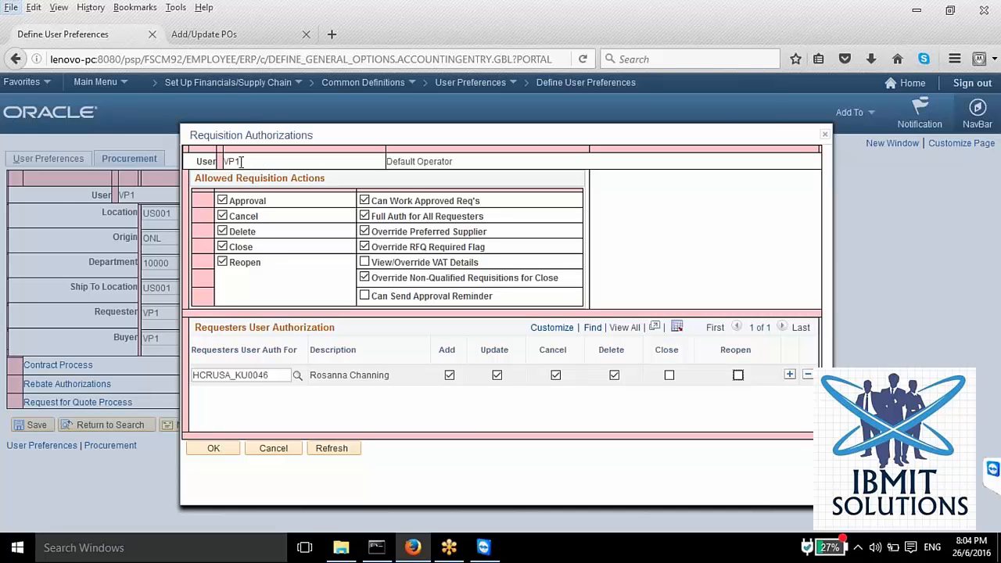
pyautogui.moveTo(241, 162); pyautogui.dragTo(246, 165)
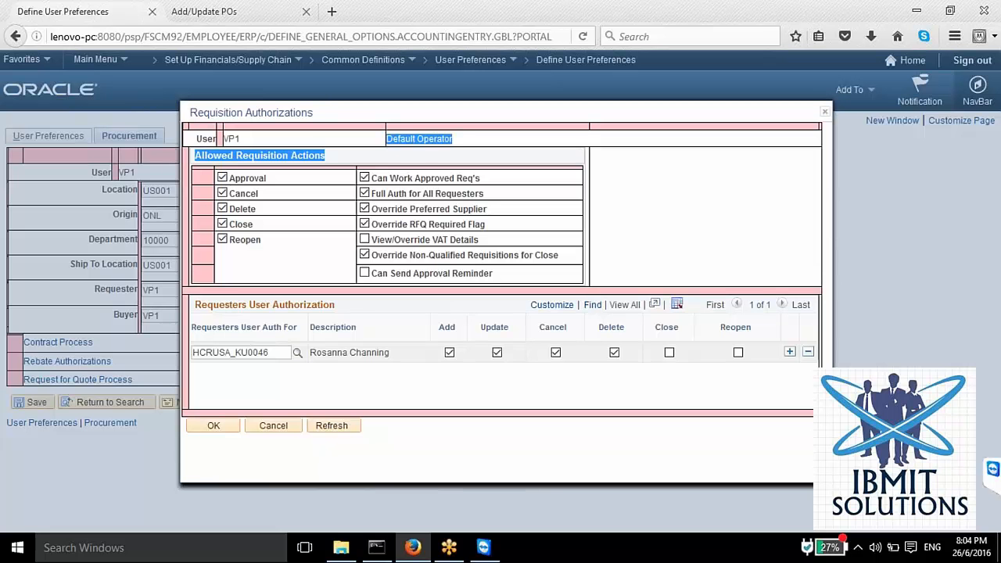
pyautogui.moveTo(273, 352); pyautogui.dragTo(241, 353)
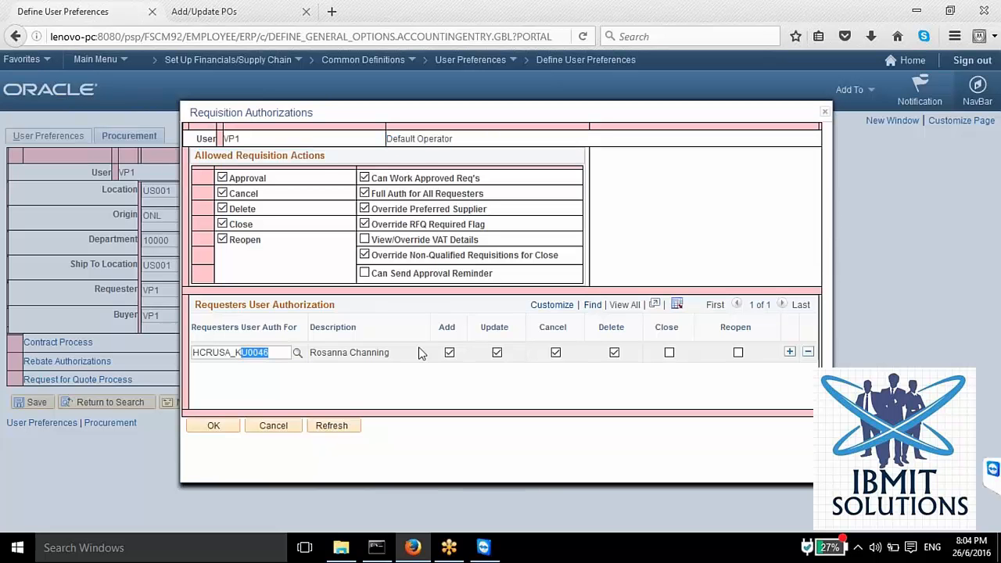
pyautogui.moveTo(405, 358); pyautogui.dragTo(332, 364)
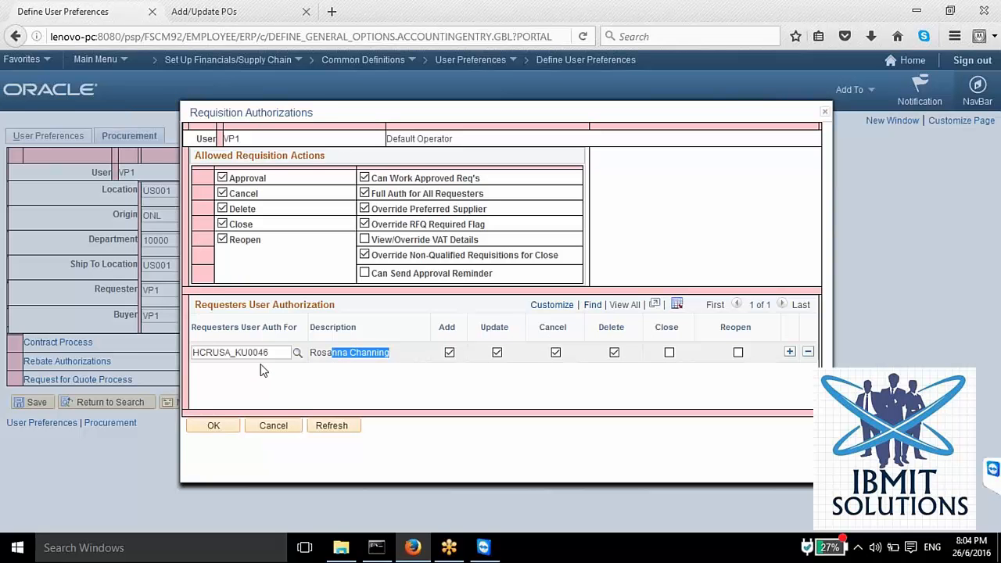
# Step: Try to close the buyer lookup on the purchase order page and reload the most recent active page
pyautogui.click(213, 14)
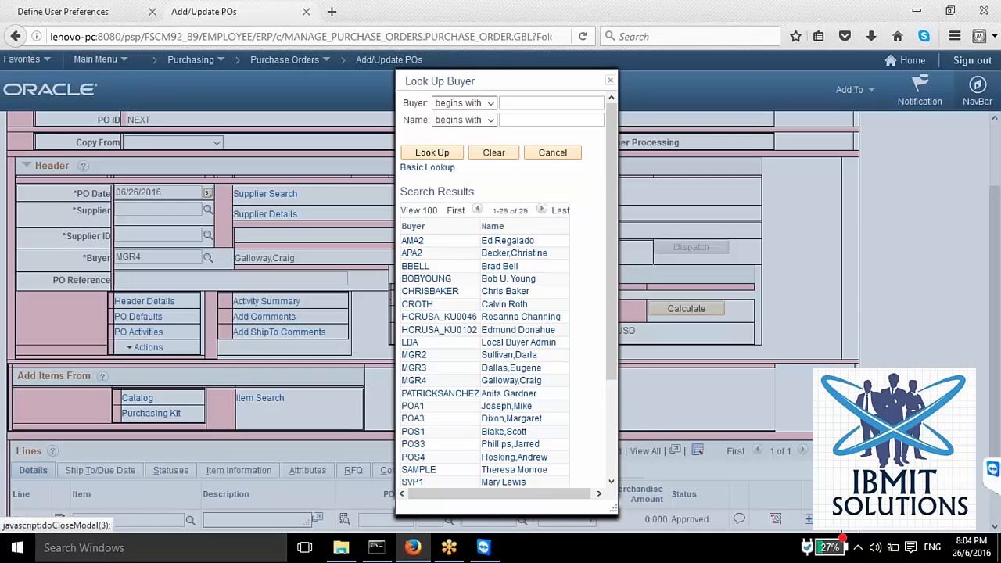
pyautogui.click(610, 81)
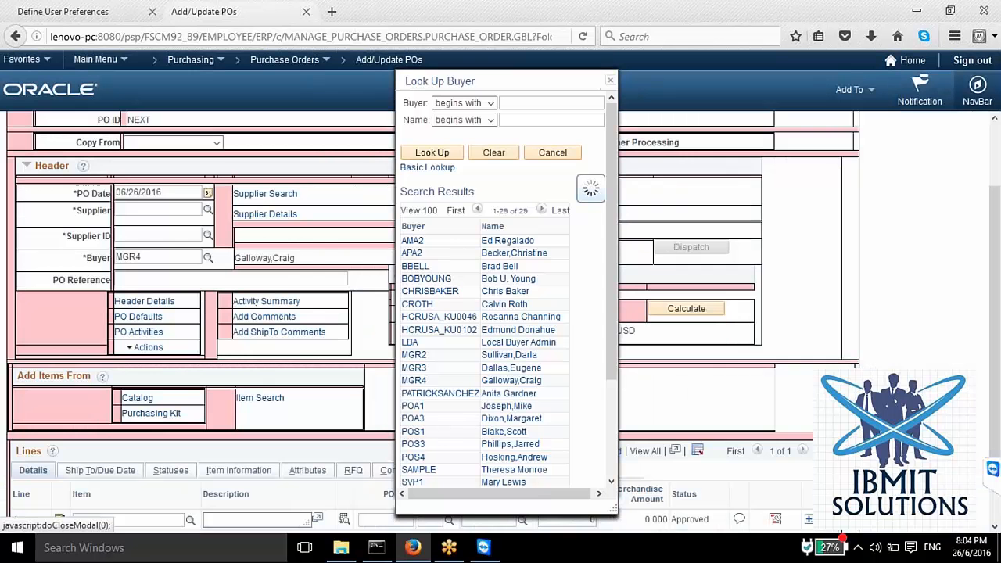
pyautogui.click(94, 14)
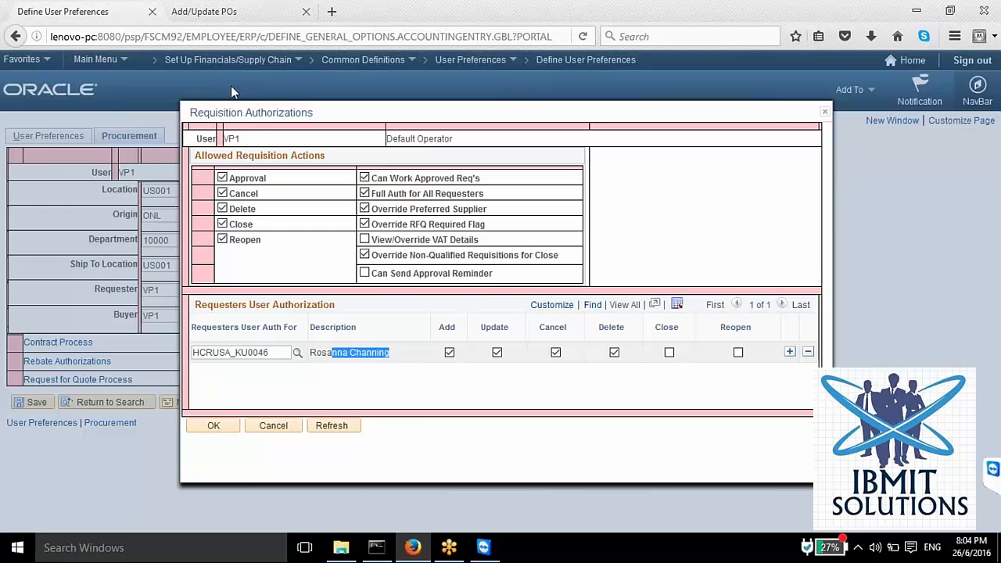
pyautogui.click(226, 17)
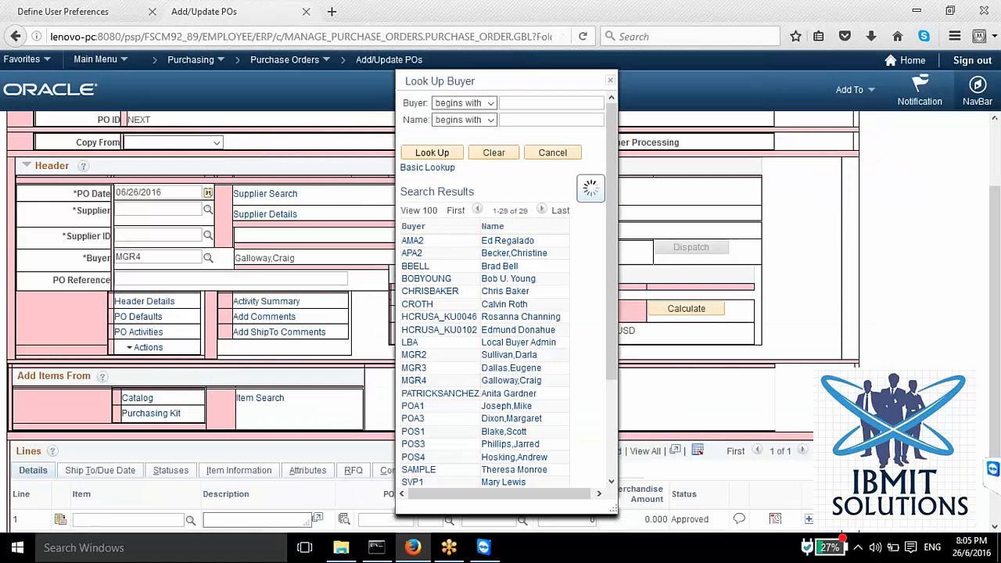
pyautogui.click(554, 154)
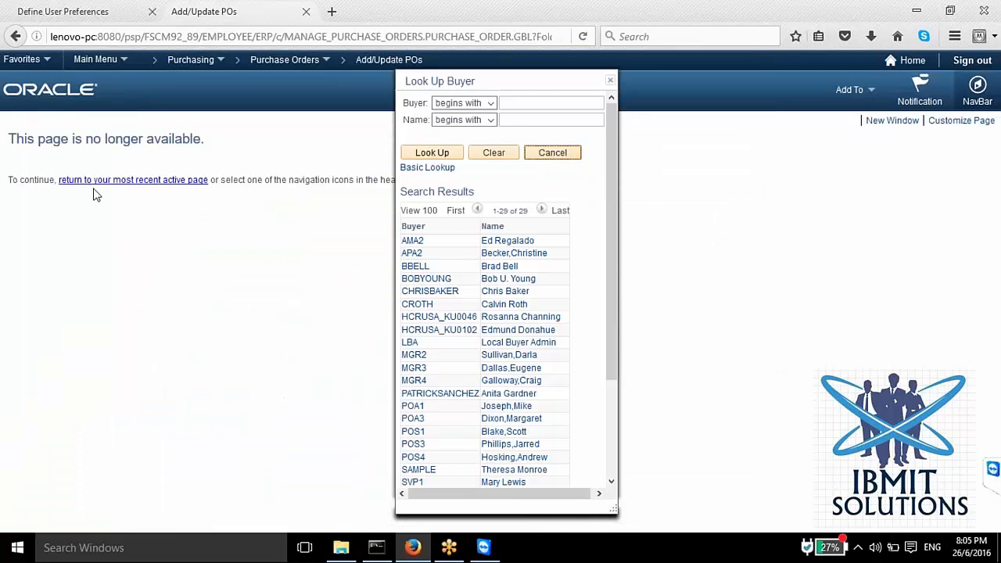
pyautogui.click(95, 183)
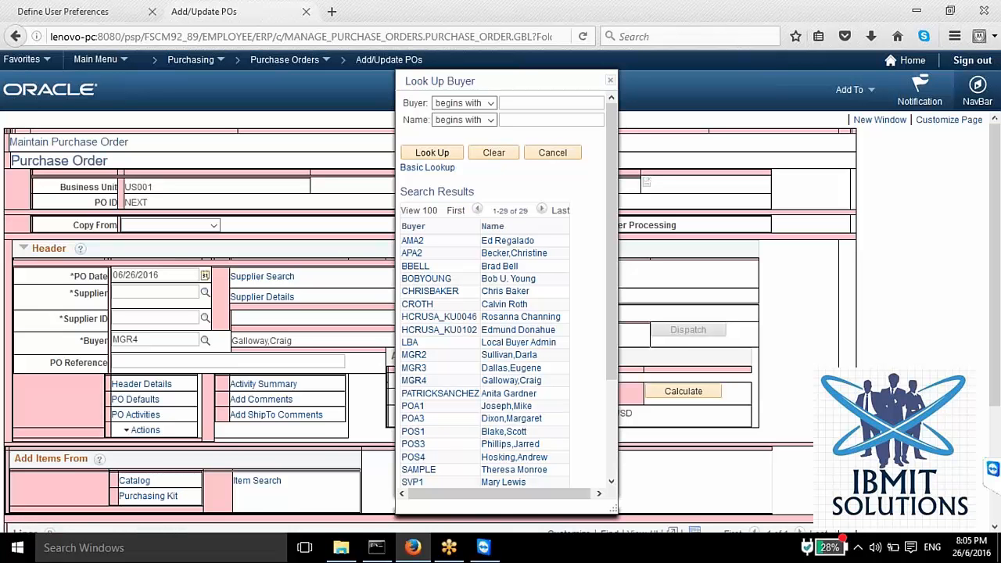
pyautogui.scroll(-1, 235, 320)
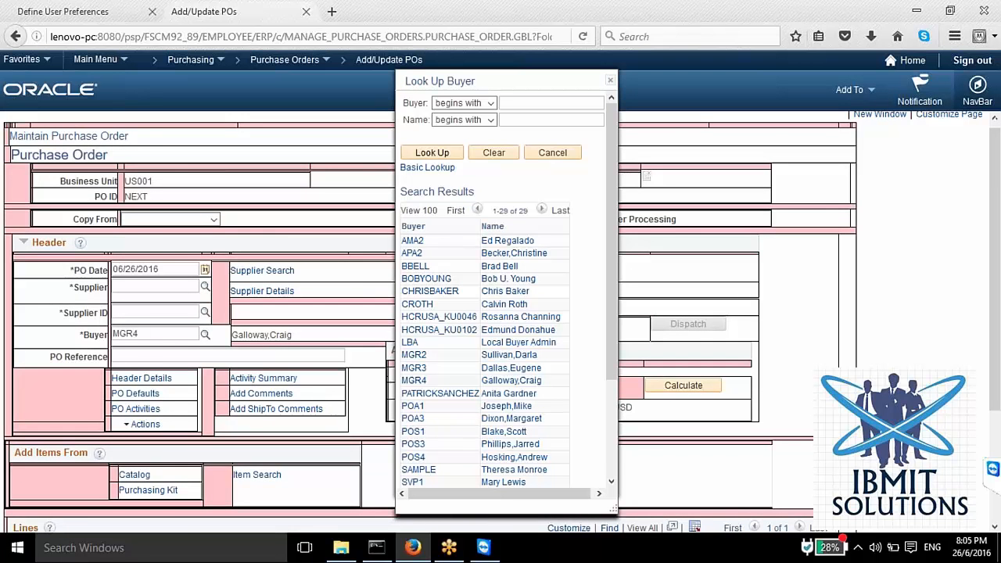
pyautogui.scroll(-2, 174, 382)
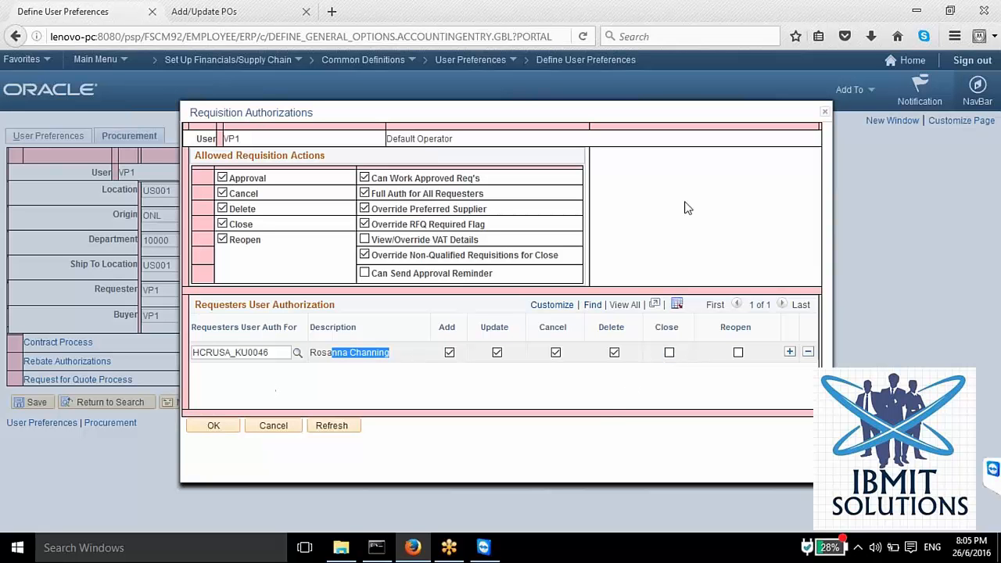
# Step: Discard the requisition authorization changes and close the Add/Update POs page
pyautogui.click(273, 425)
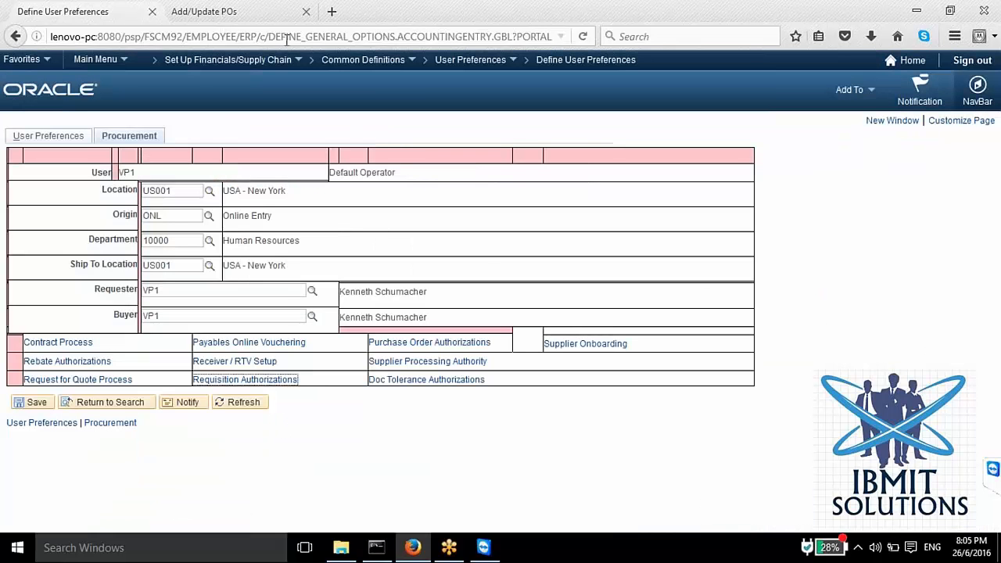
pyautogui.click(305, 12)
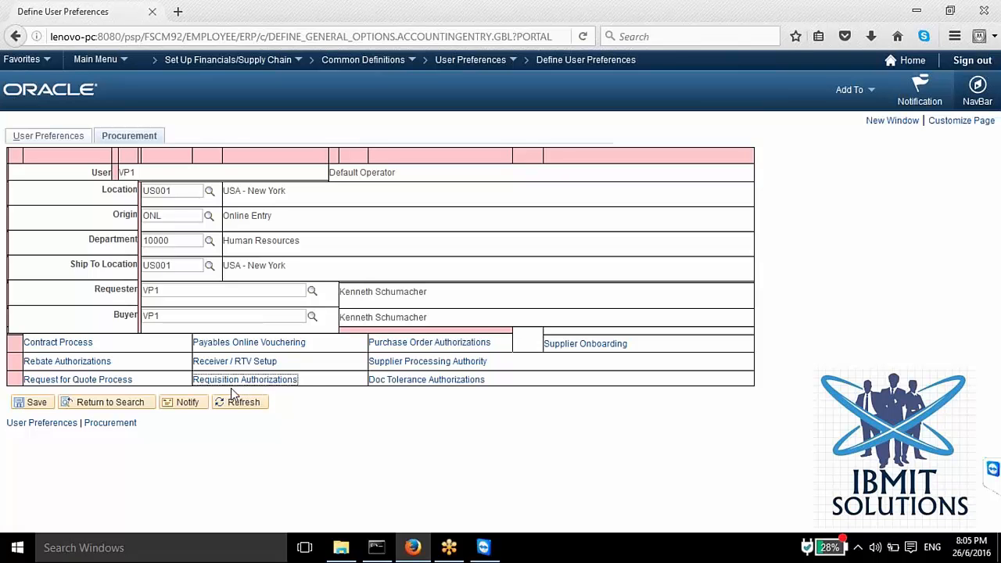
# Step: Check user VP1's Requisition Authorizations again and leave them without changes
pyautogui.doubleClick(125, 172)
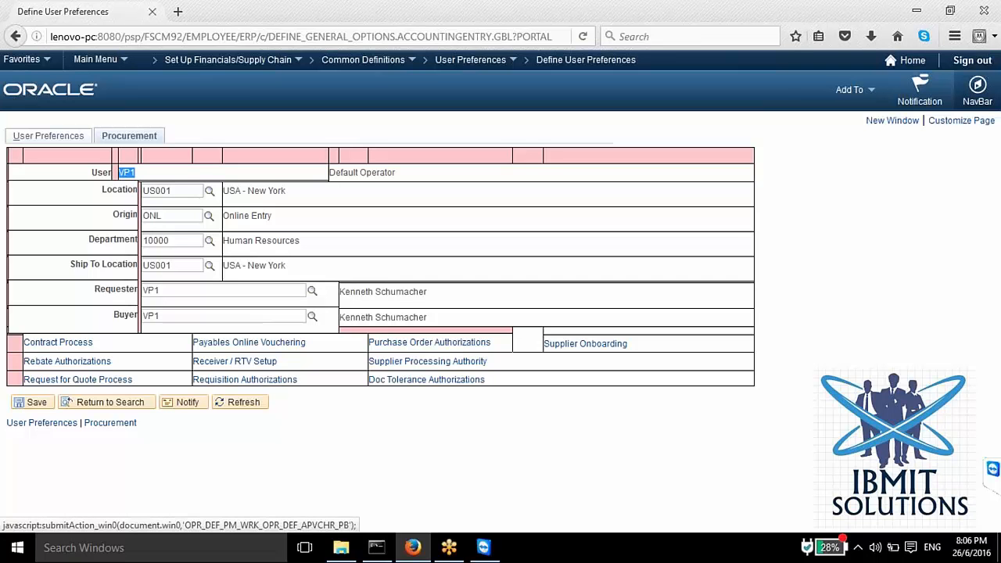
pyautogui.click(244, 381)
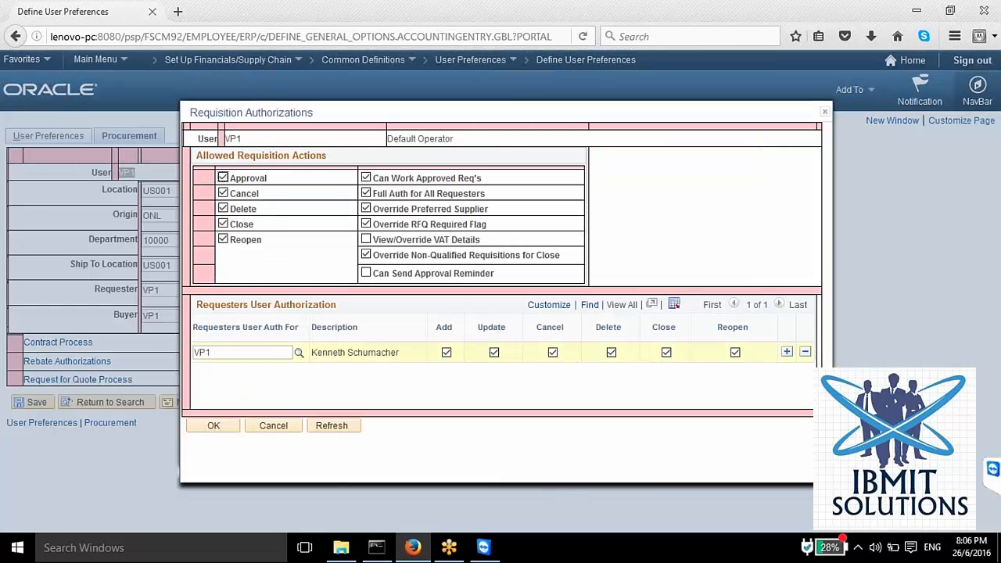
pyautogui.click(271, 431)
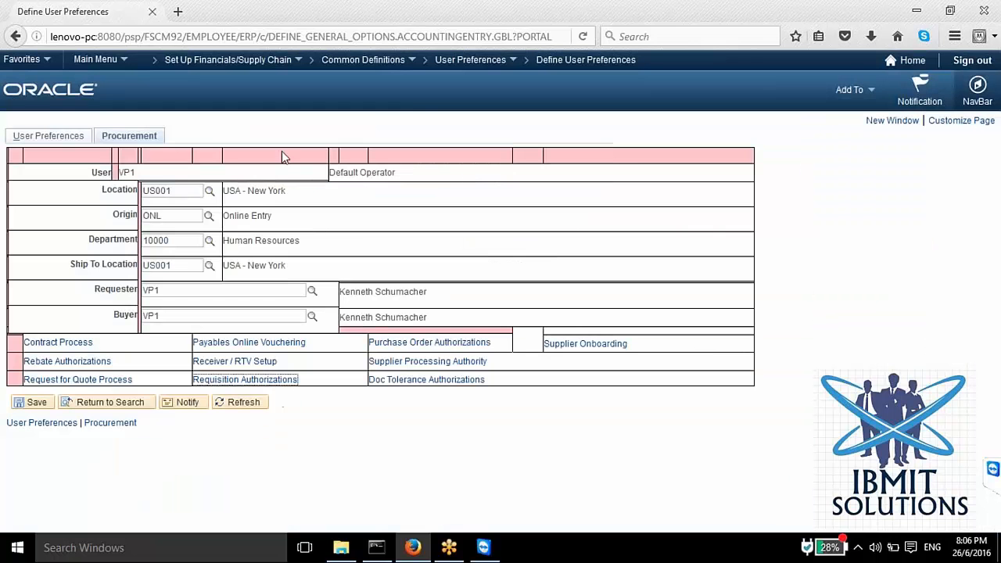
# Step: Open the Supplier Processing Authority, examine the enter, approve, inactivate and audit authorities, and accept them as they are
pyautogui.moveTo(445, 558)
pyautogui.press('alt')
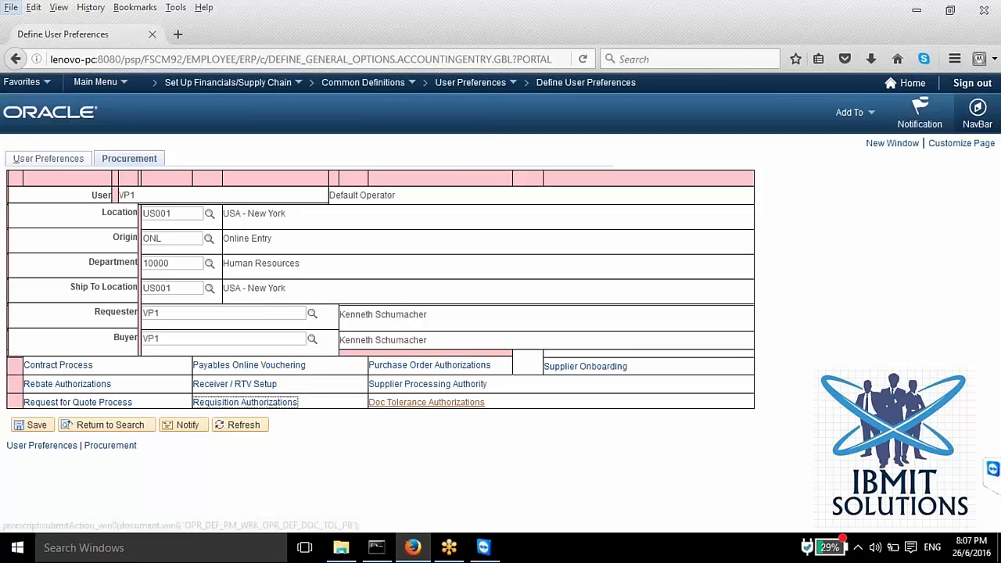
pyautogui.press('alt')
pyautogui.press('alt')
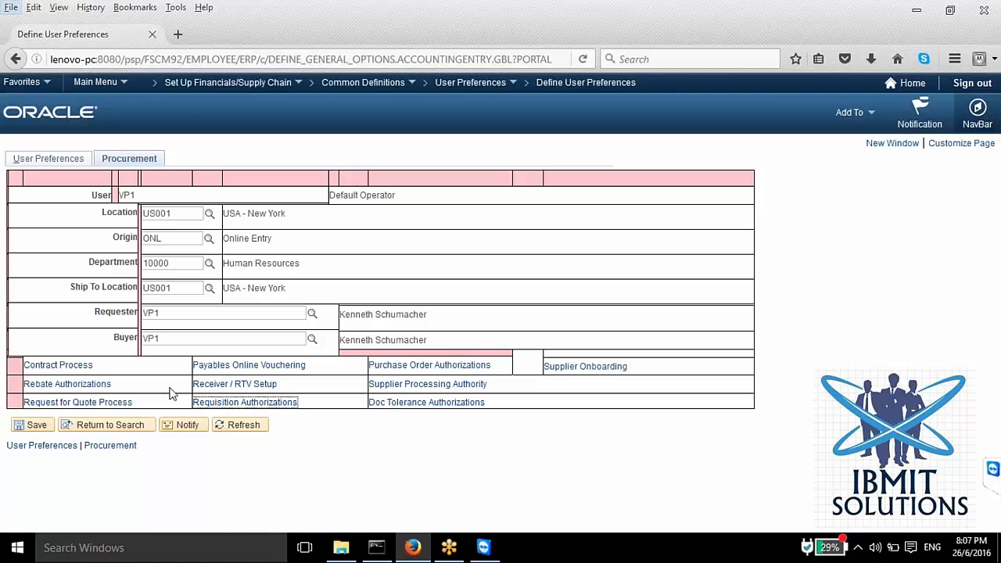
pyautogui.click(416, 387)
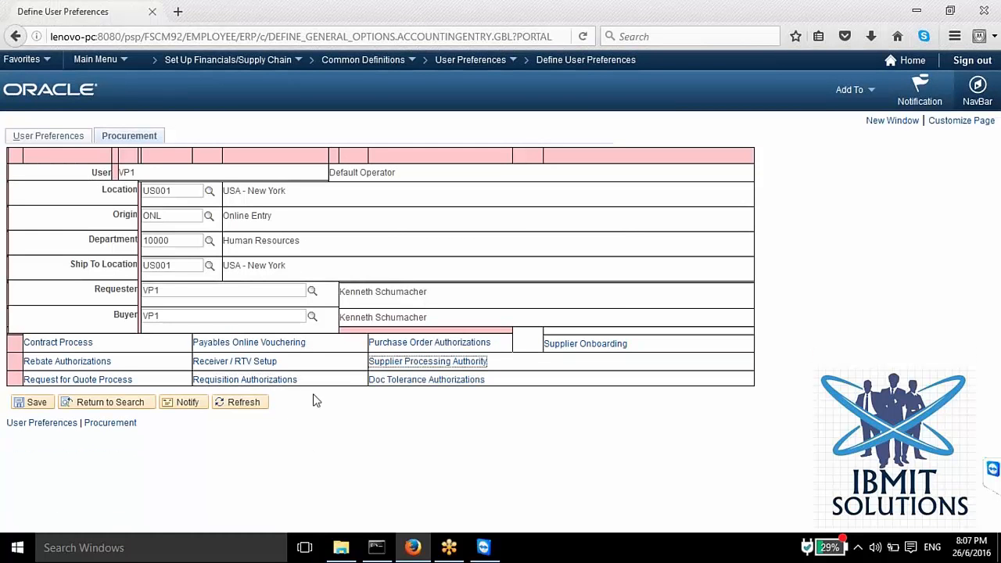
pyautogui.click(402, 365)
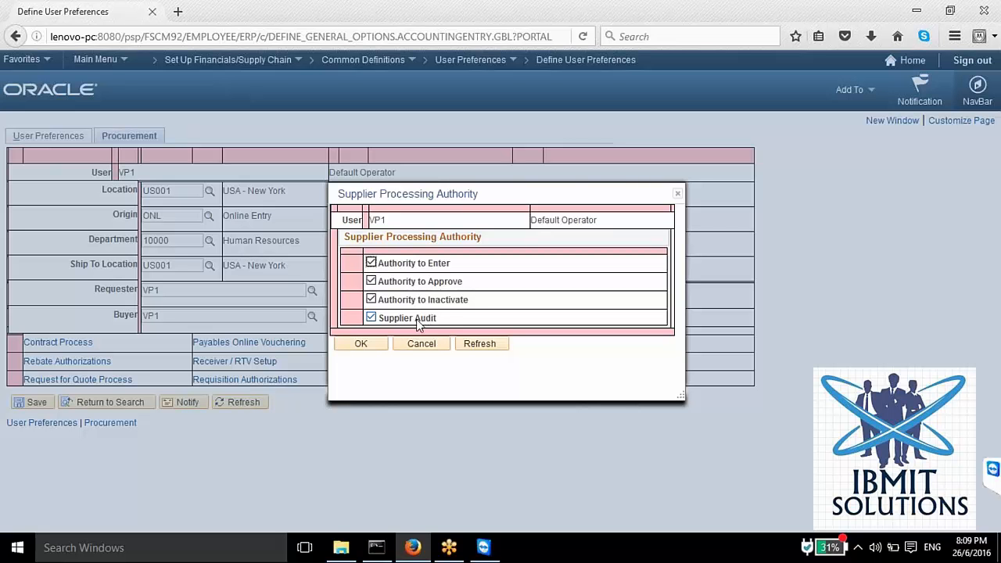
pyautogui.click(364, 344)
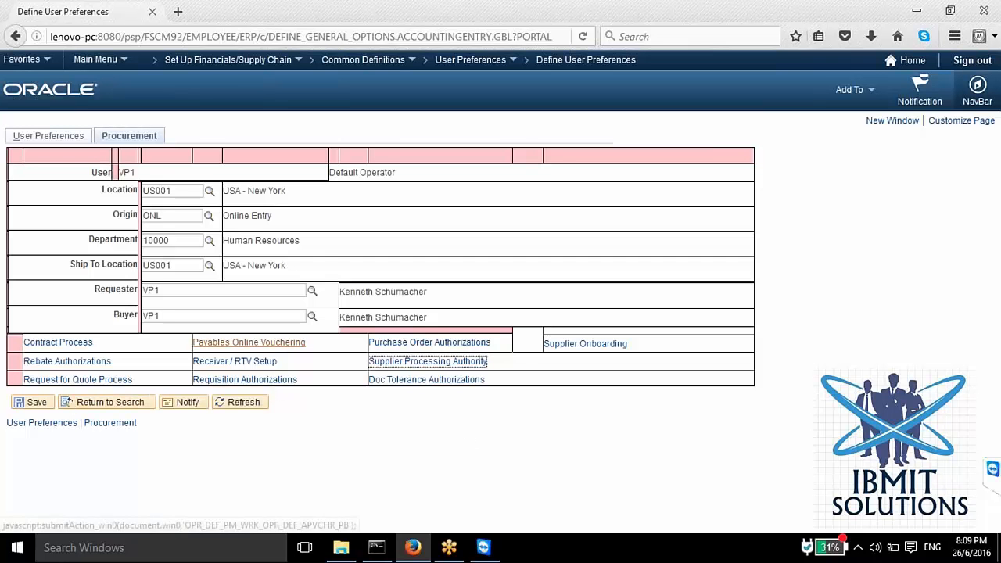
# Step: In Payables Online Vouchering, enter a 10,000 entry limit under Check Voucher Amount, and switch back to Do Not Check Voucher Amount
pyautogui.click(258, 344)
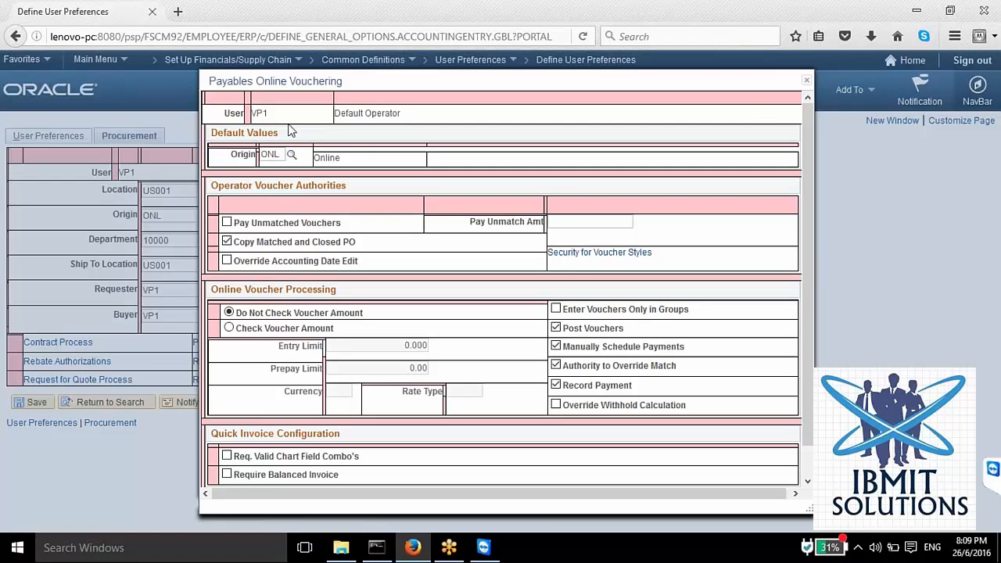
pyautogui.doubleClick(271, 153)
pyautogui.click(232, 330)
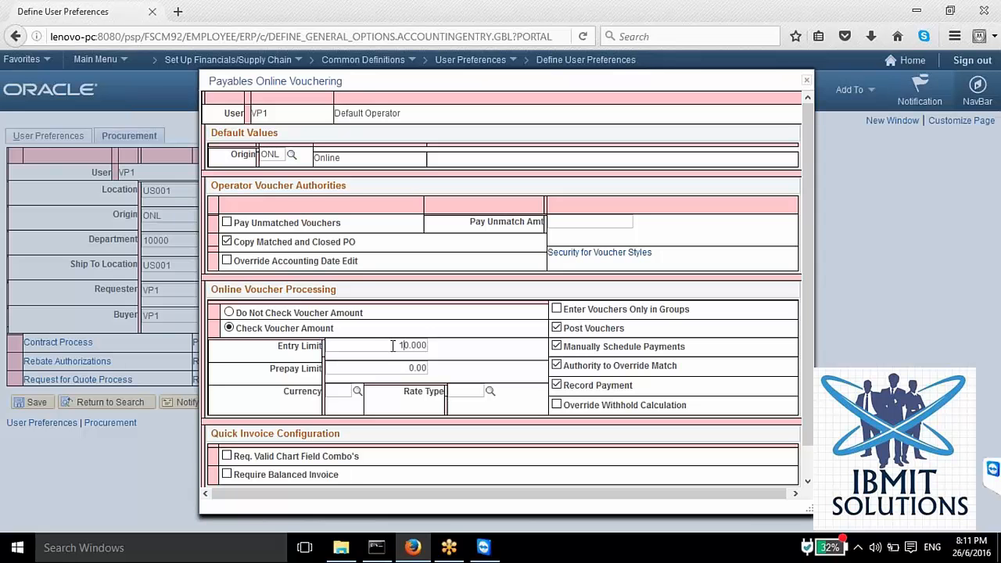
pyautogui.write('000')
pyautogui.click(229, 312)
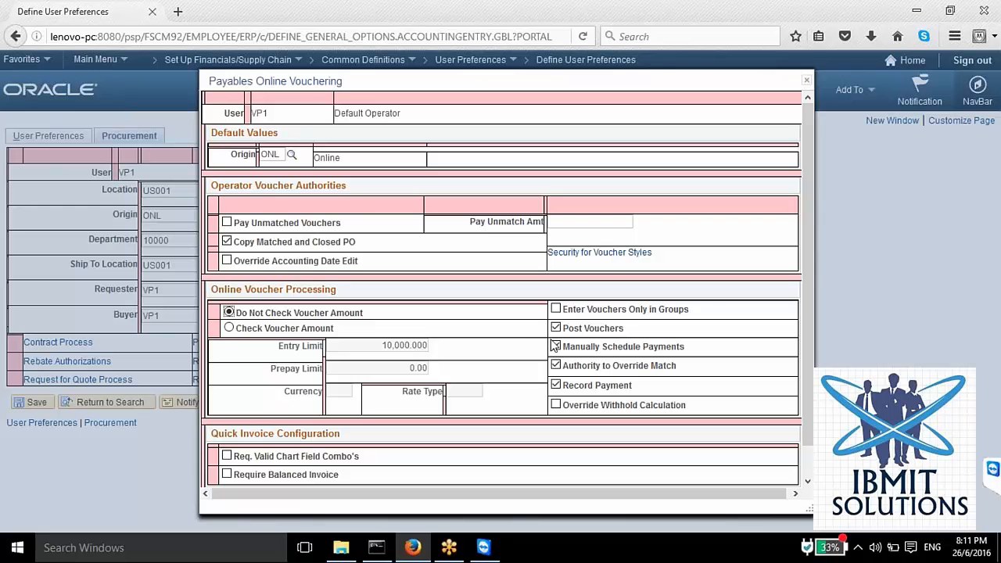
# Step: Open the Security for Voucher Styles, examine the allowed voucher types, and accept them as they are
pyautogui.click(592, 255)
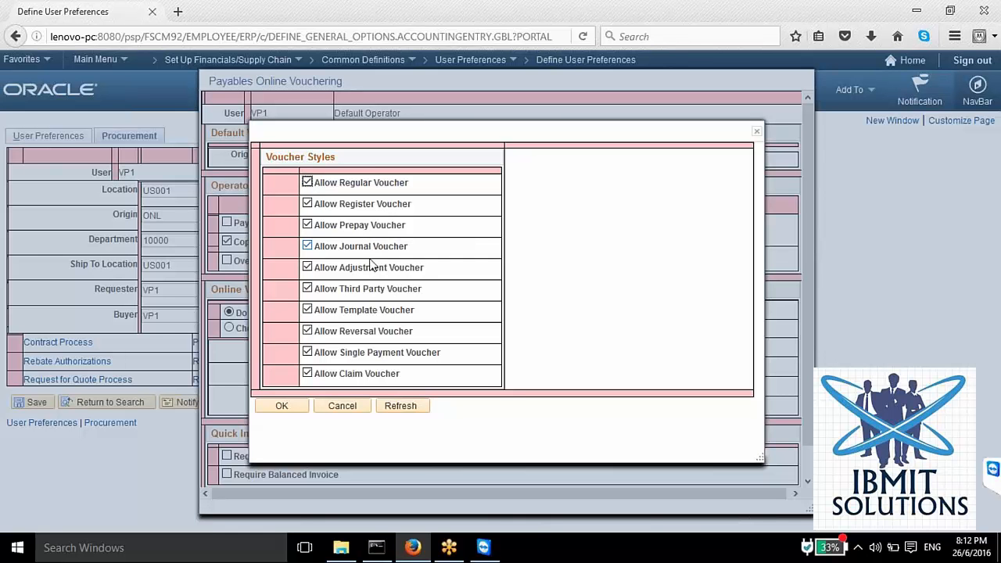
pyautogui.moveTo(413, 548)
pyautogui.click(297, 408)
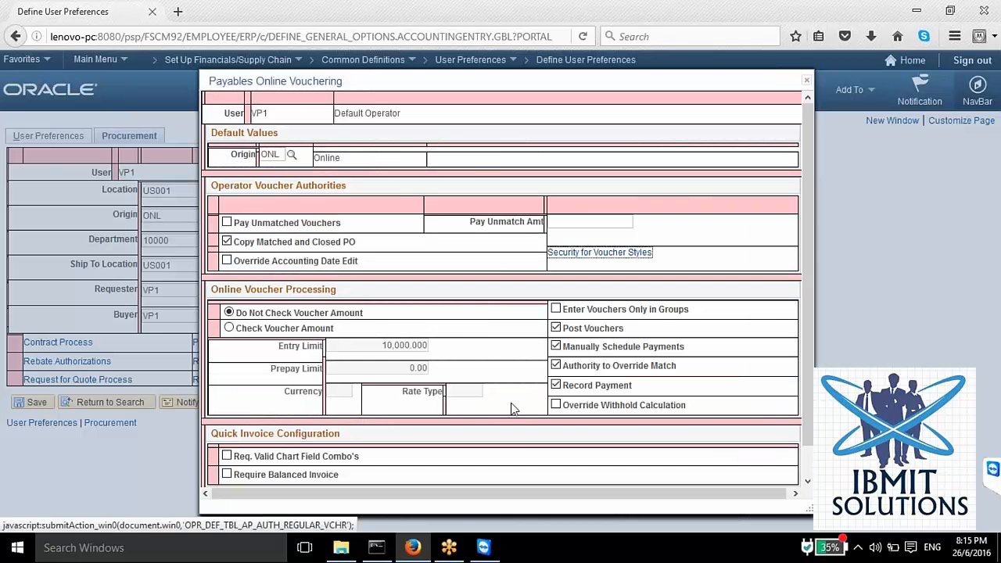
# Step: Examine the Quick Invoice Configuration options and accept the Payables Online Vouchering settings
pyautogui.scroll(-1, 513, 408)
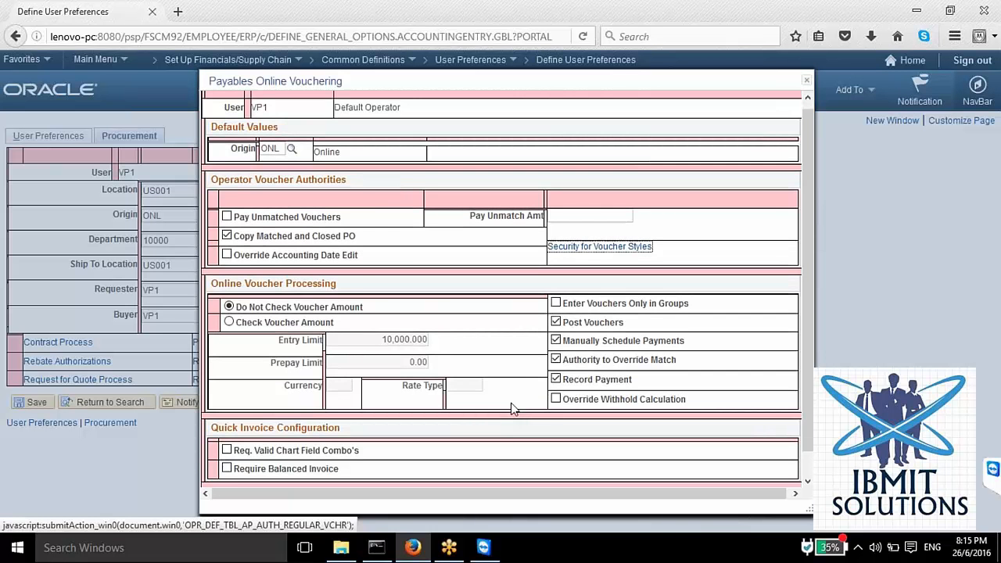
pyautogui.scroll(-2, 513, 408)
pyautogui.click(232, 474)
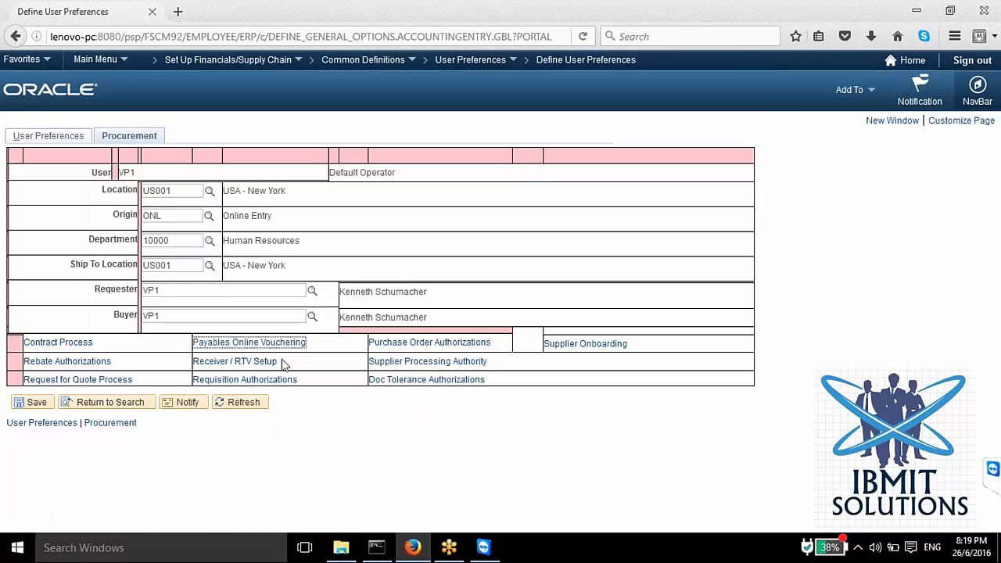
pyautogui.moveTo(483, 548)
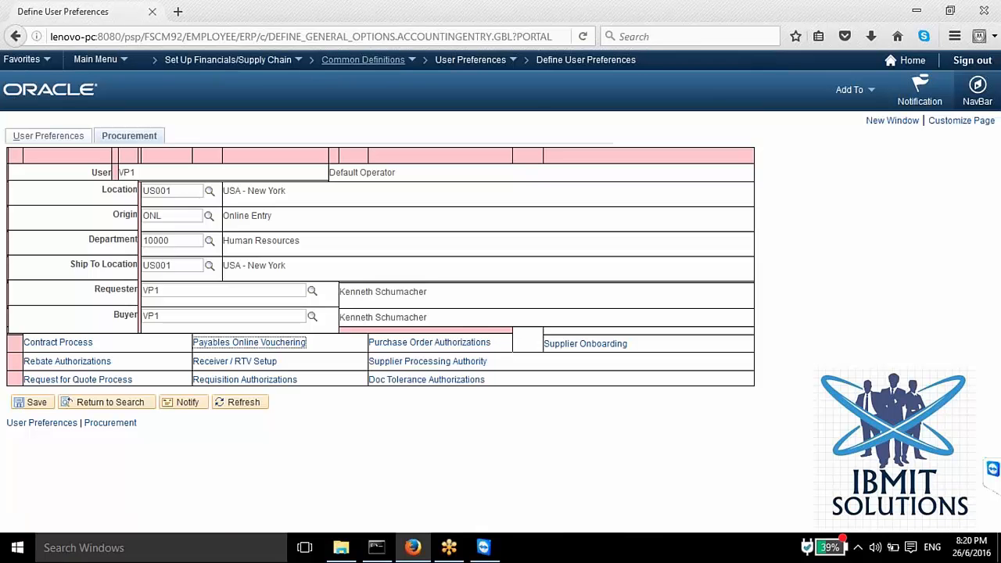
# Step: Open the Location definitions under Common Definitions and add a new location with SetID SHARE and location code SDFSDF
pyautogui.click(341, 62)
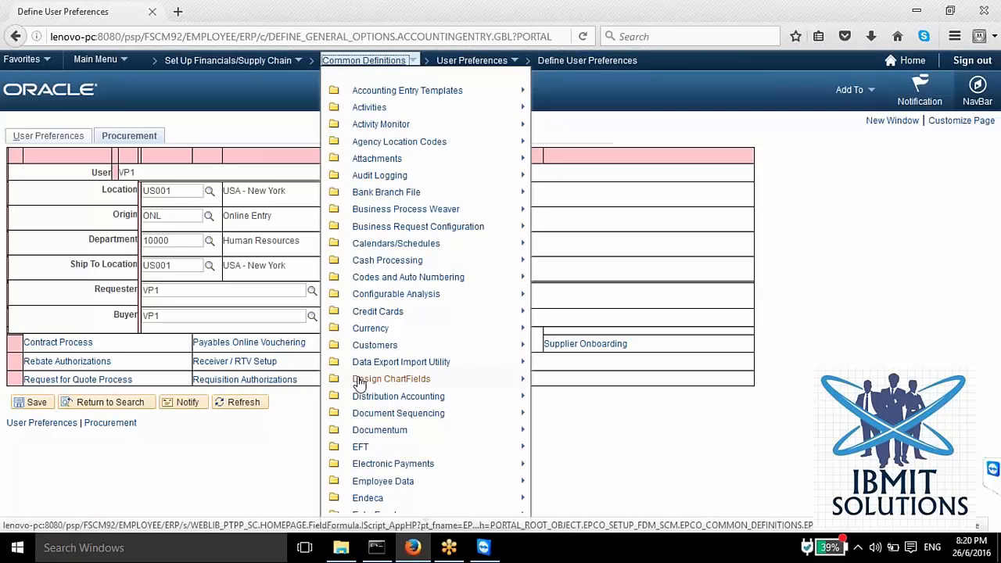
pyautogui.scroll(-3, 375, 459)
pyautogui.scroll(-5, 375, 460)
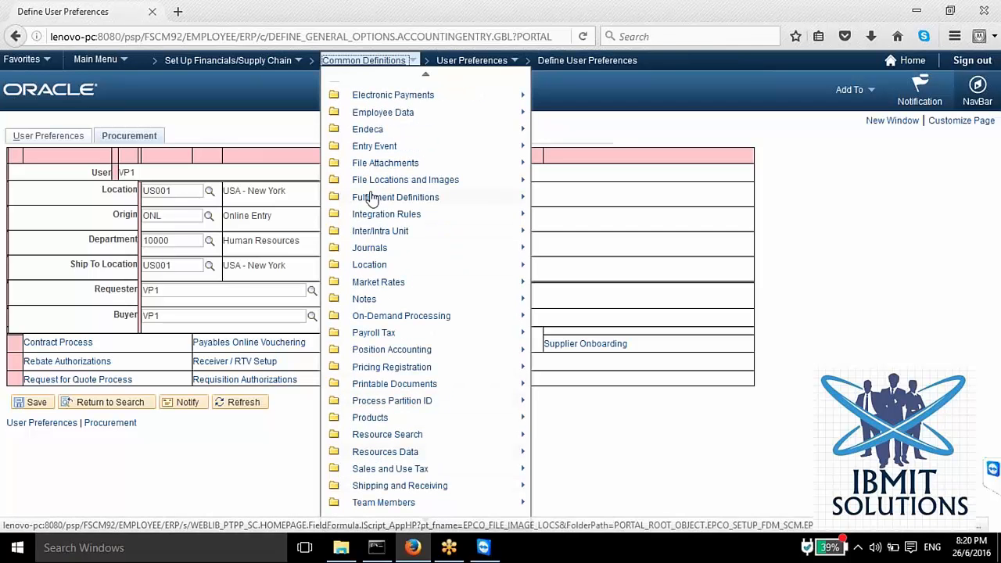
pyautogui.moveTo(385, 266)
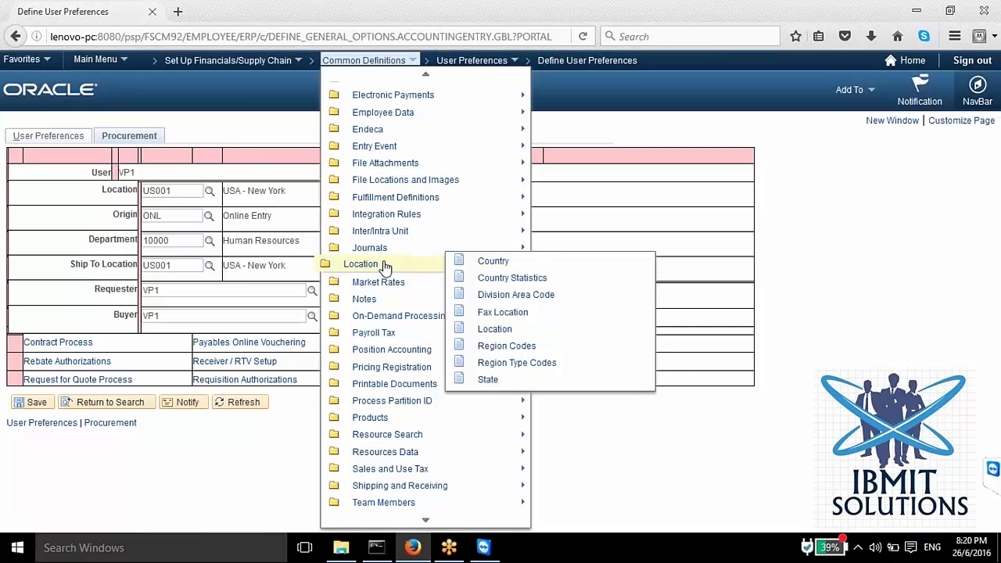
pyautogui.click(495, 331)
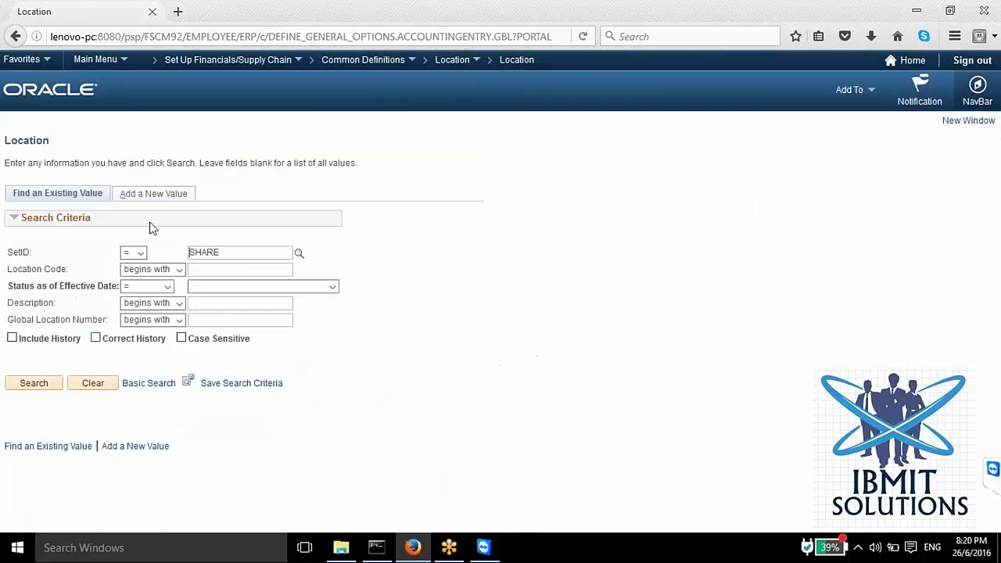
pyautogui.click(151, 194)
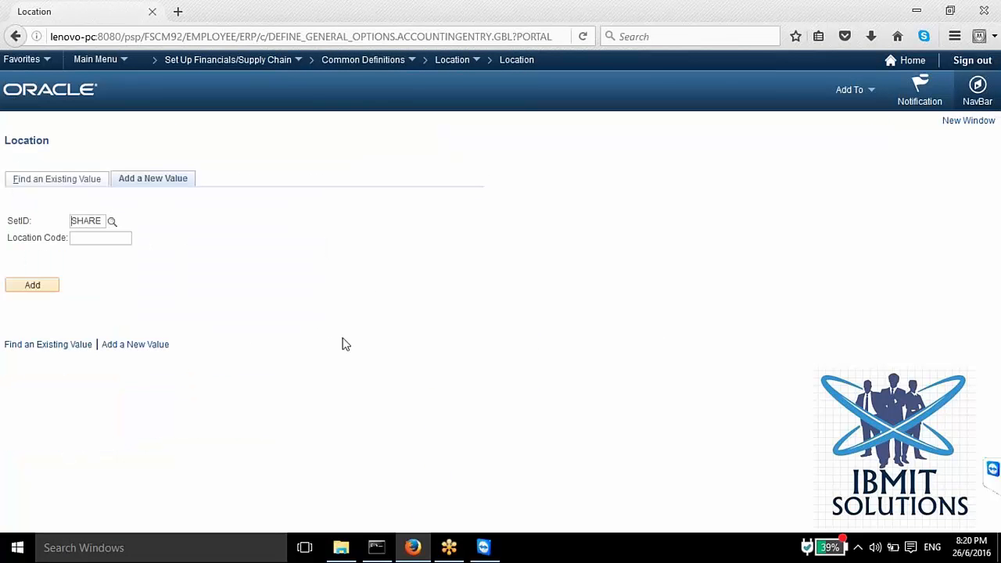
pyautogui.click(96, 238)
pyautogui.write('sdfsdf')
pyautogui.click(49, 290)
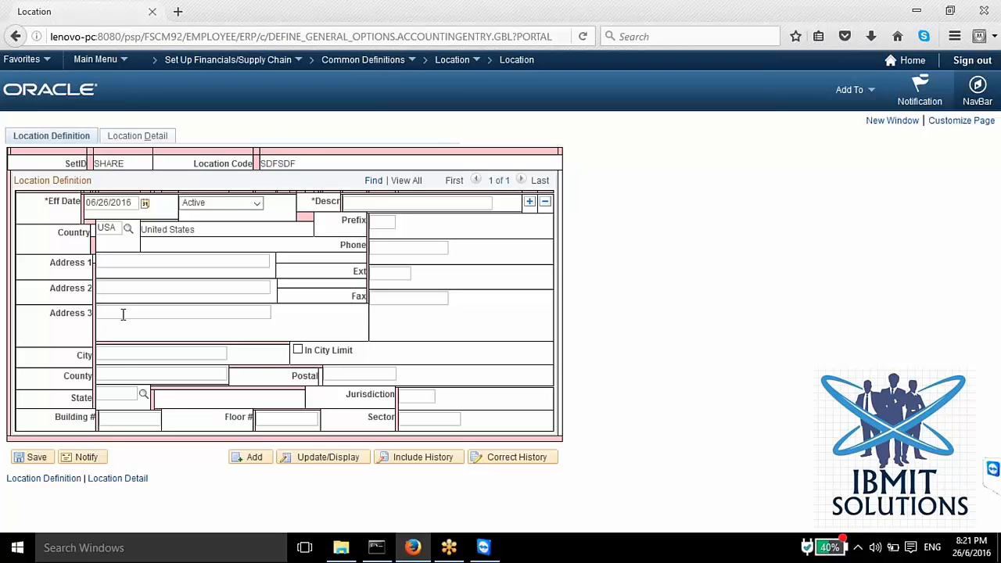
# Step: In the Location Detail, enter dgdfgfdfdg as Attention To and choose EIN, Employer ID Number, as the ID number type
pyautogui.click(136, 135)
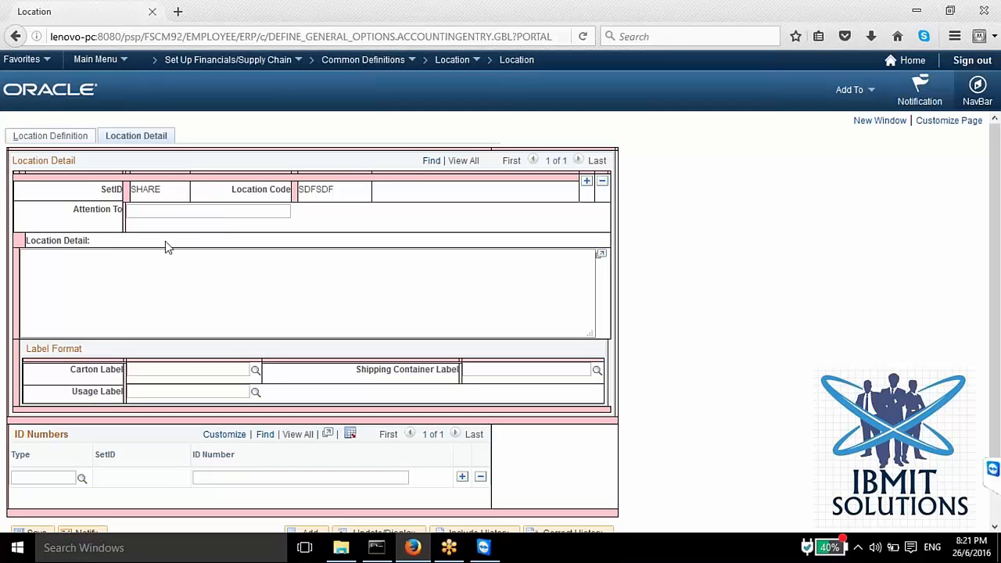
pyautogui.write('dgdfgfdfdg')
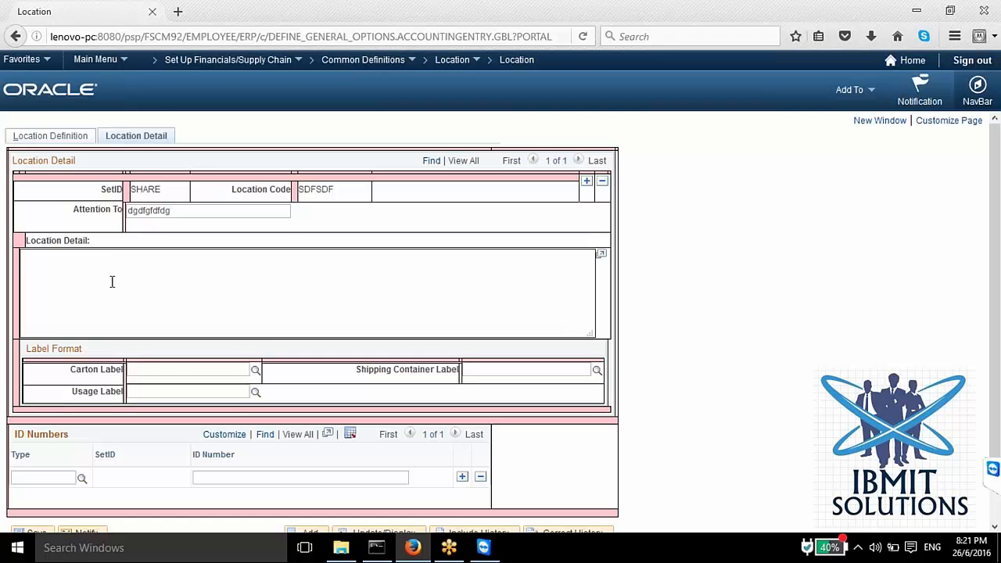
pyautogui.scroll(-2, 112, 282)
pyautogui.click(82, 443)
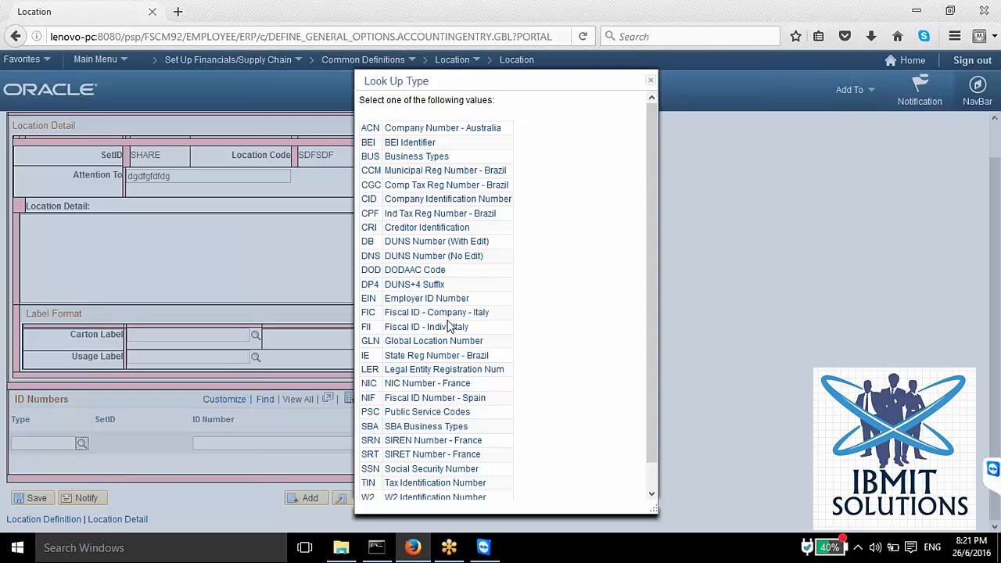
pyautogui.click(429, 299)
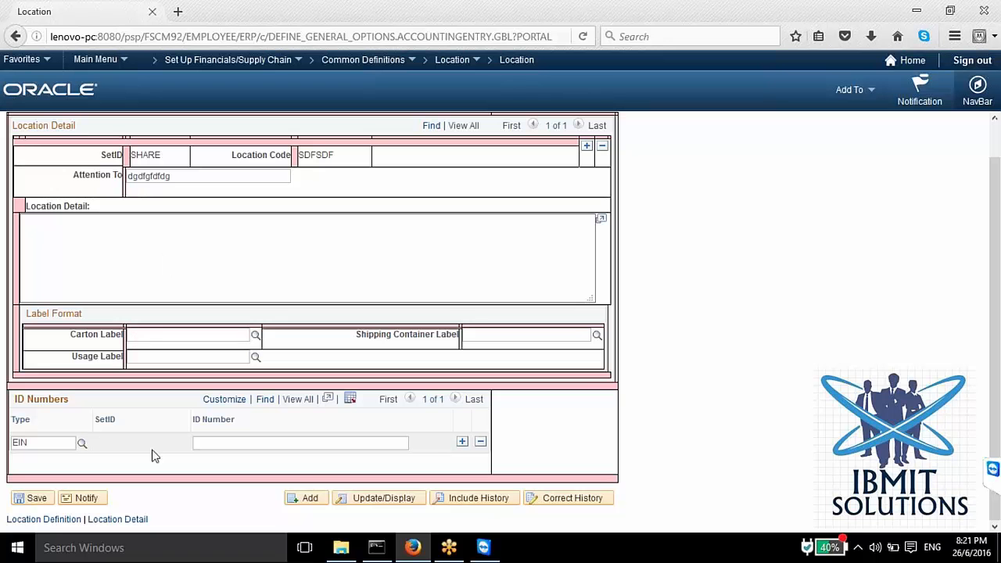
# Step: Replace the Attention To text with Dear and place the cursor in the Location Detail text area
pyautogui.click(170, 176)
pyautogui.moveTo(171, 176); pyautogui.dragTo(82, 167)
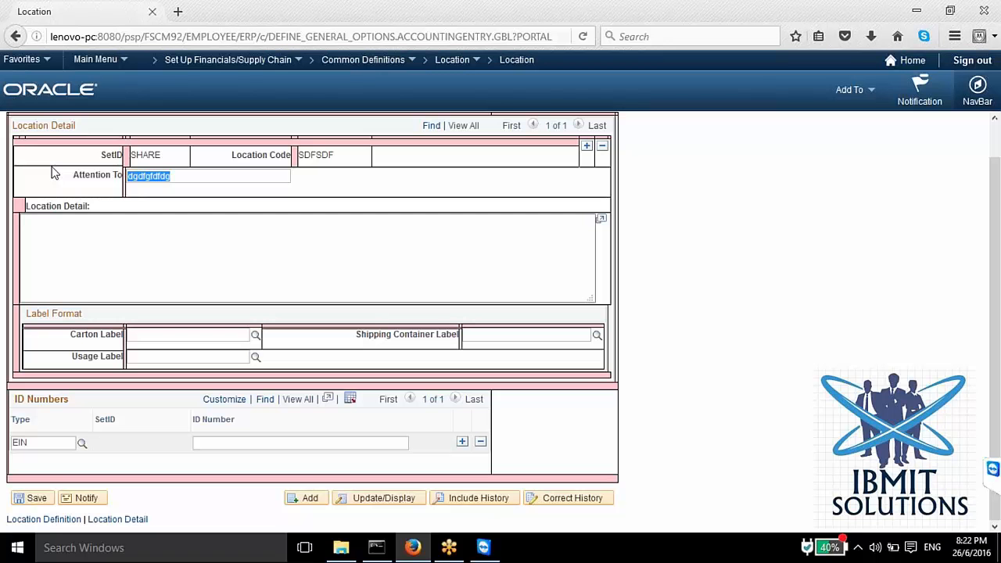
pyautogui.write('Deua')
pyautogui.press('BackSpace')
pyautogui.press('BackSpace')
pyautogui.write('ar')
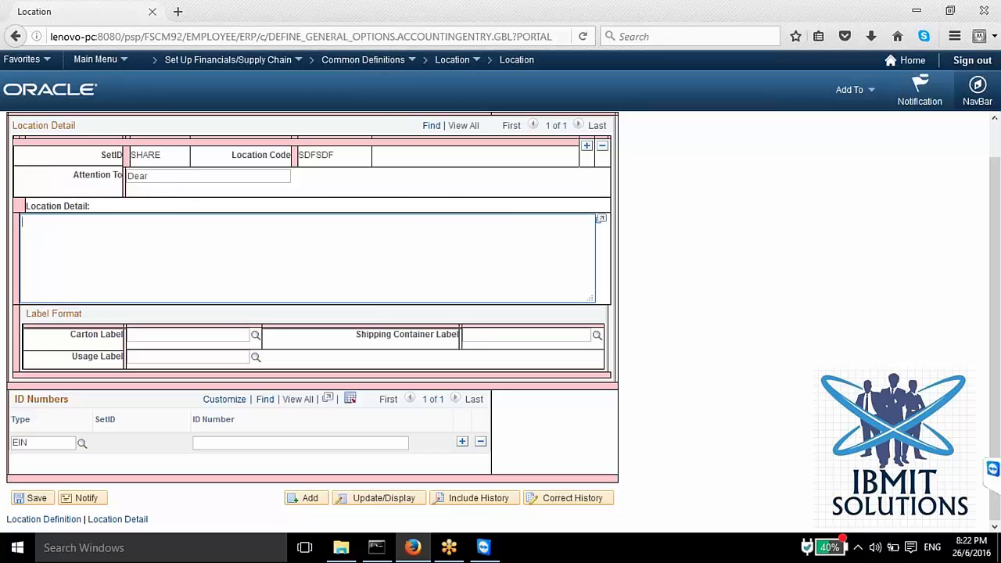
pyautogui.click(125, 255)
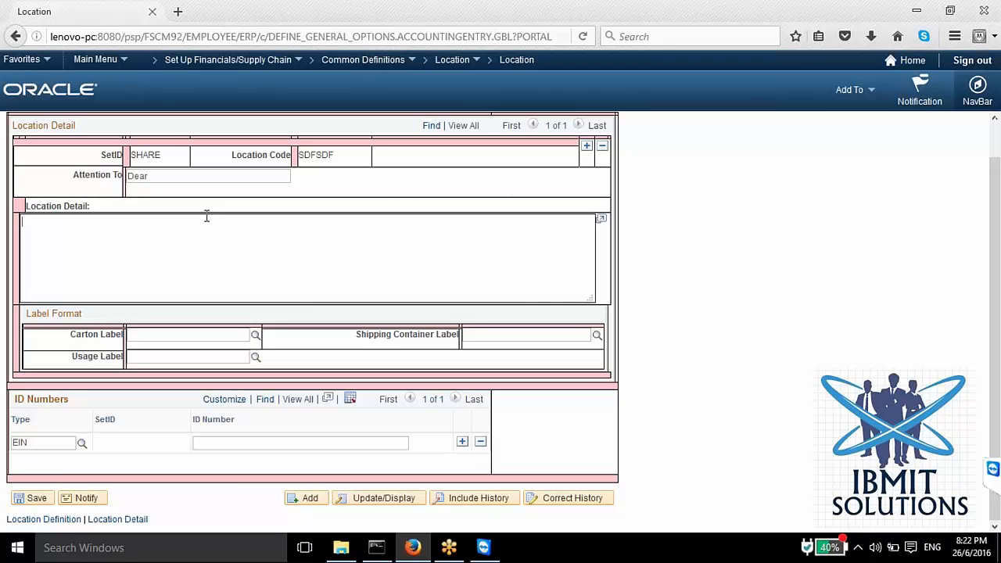
pyautogui.click(155, 235)
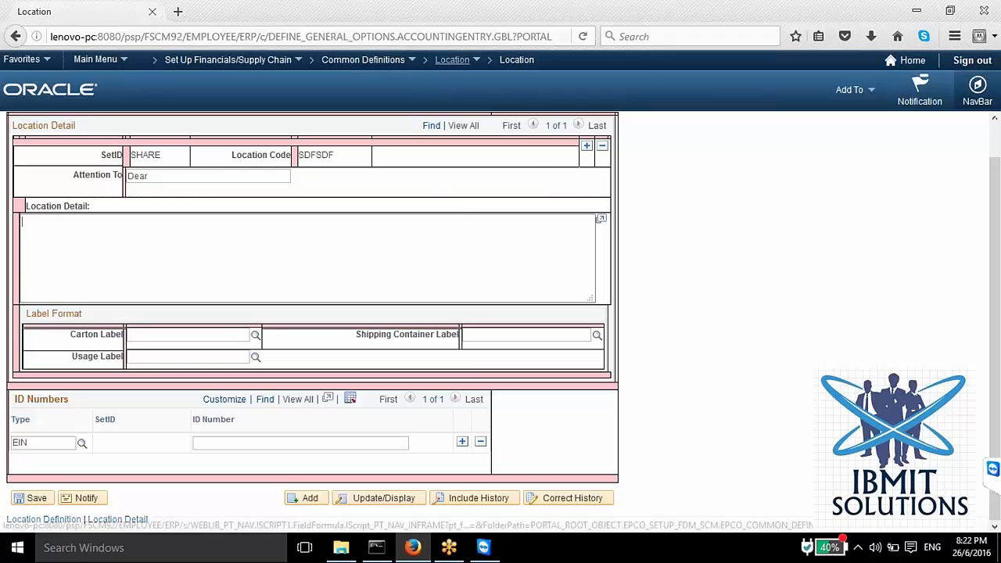
# Step: Open the State definitions and discard the unsaved changes to the new location
pyautogui.moveTo(444, 66)
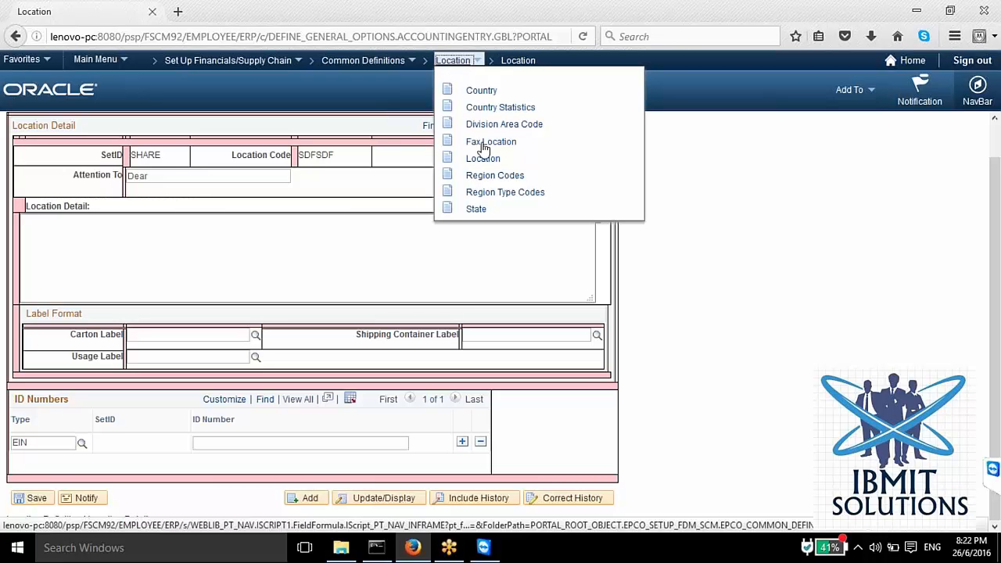
pyautogui.click(475, 211)
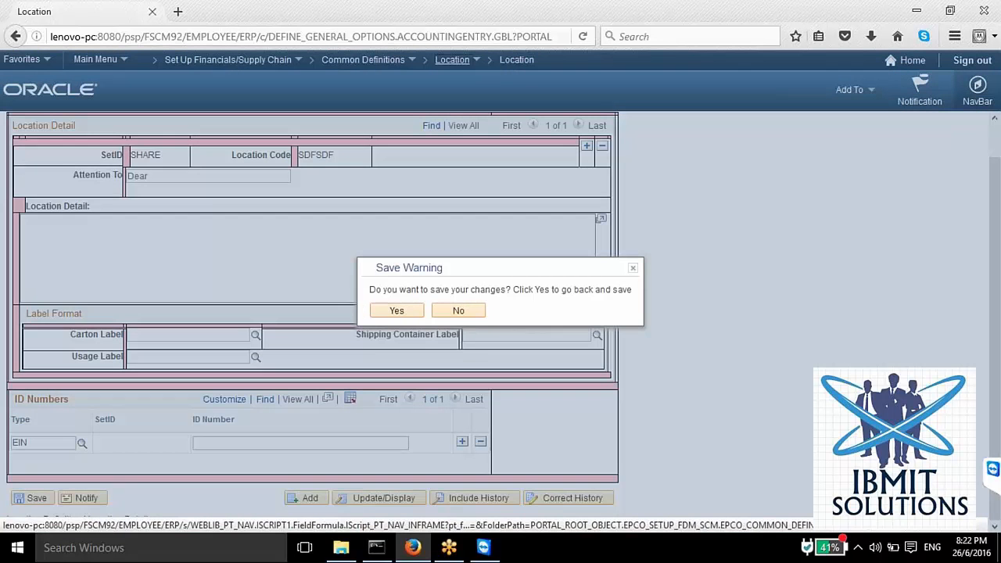
pyautogui.click(461, 311)
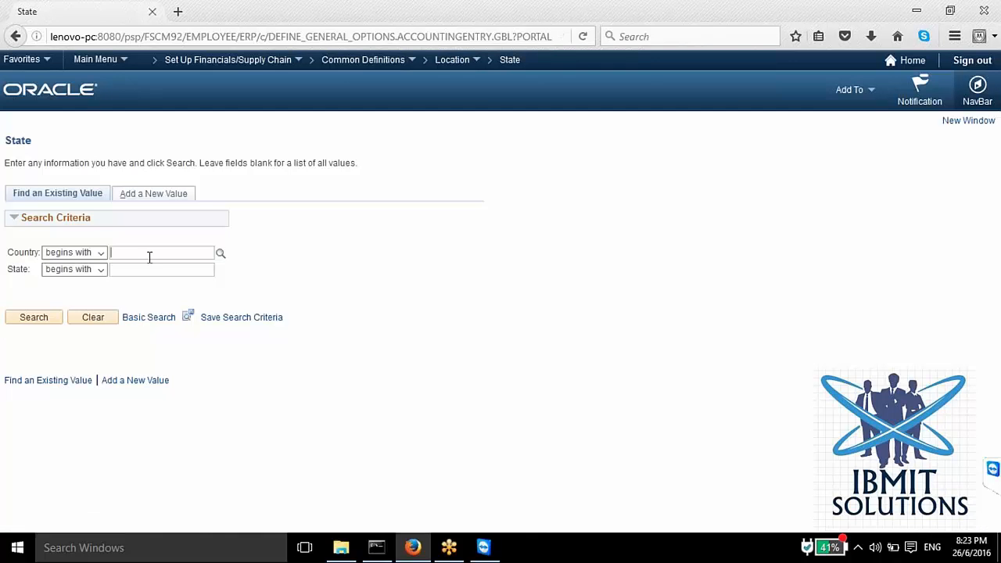
# Step: Open the Country definitions, add a new country with code SDF, and examine its description fields
pyautogui.click(452, 60)
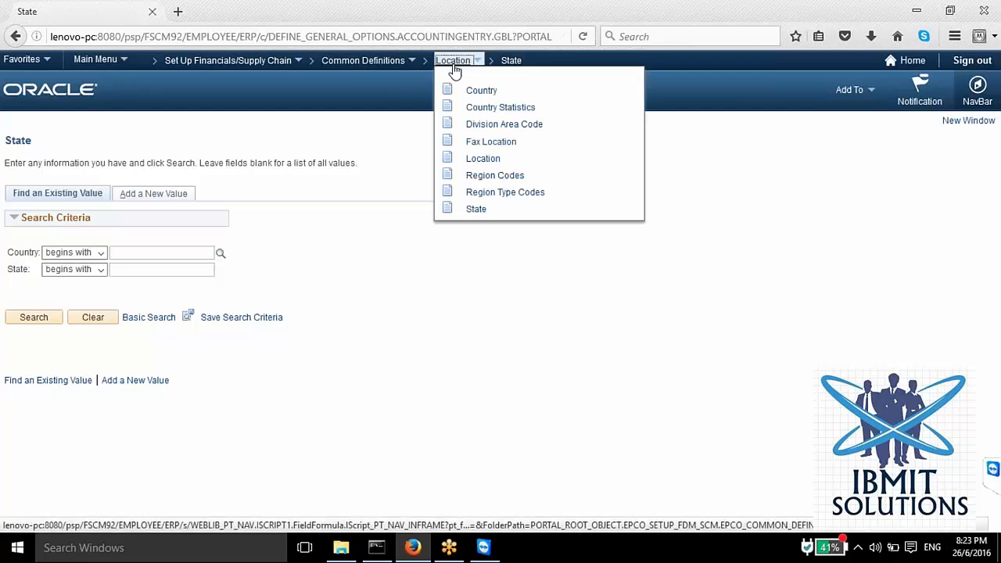
pyautogui.click(477, 93)
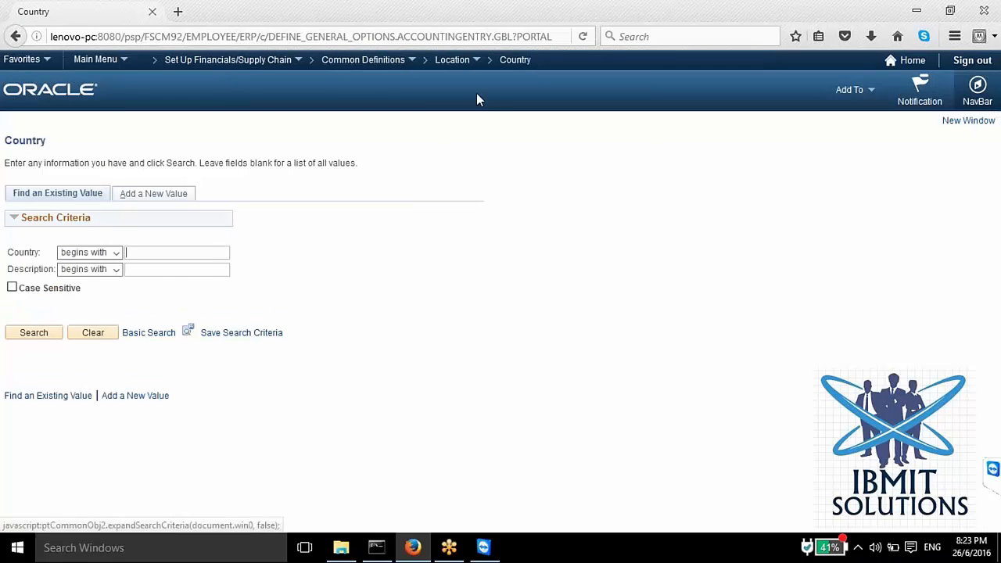
pyautogui.click(148, 196)
pyautogui.write('sdf')
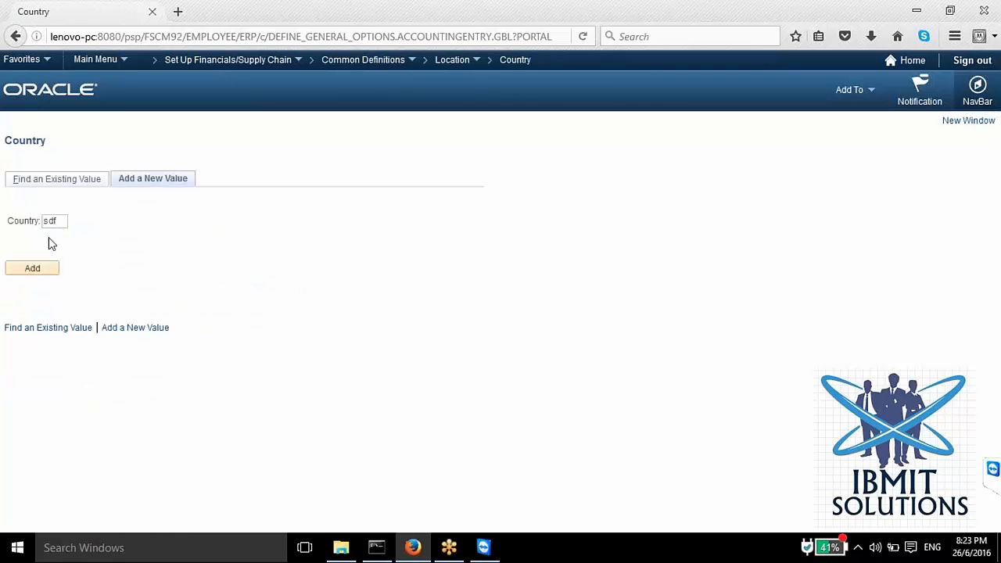
pyautogui.click(43, 268)
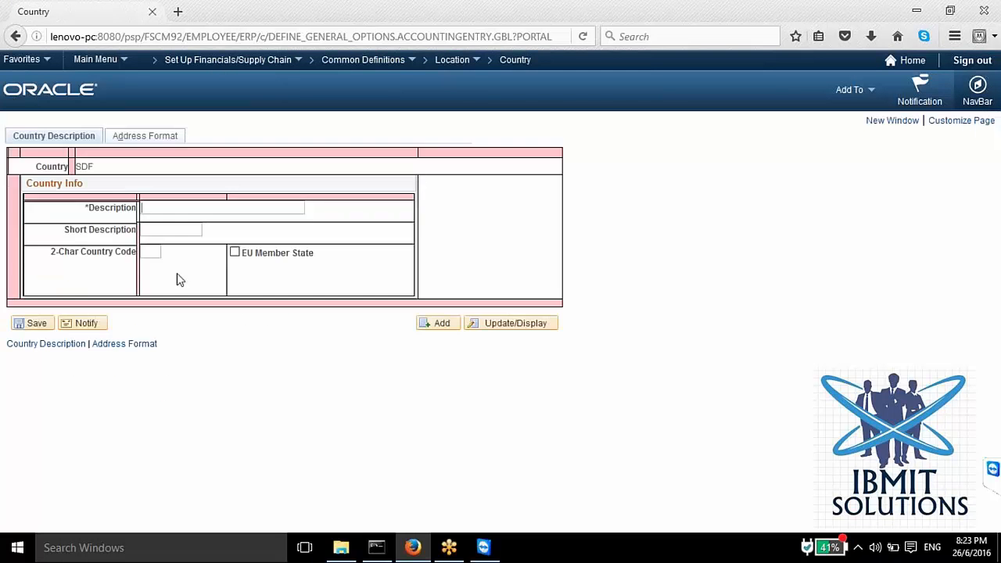
pyautogui.click(177, 228)
# Step: View the State search page, then search the Region Codes under SetID SHARE and open the Contracts region EAST
pyautogui.click(454, 61)
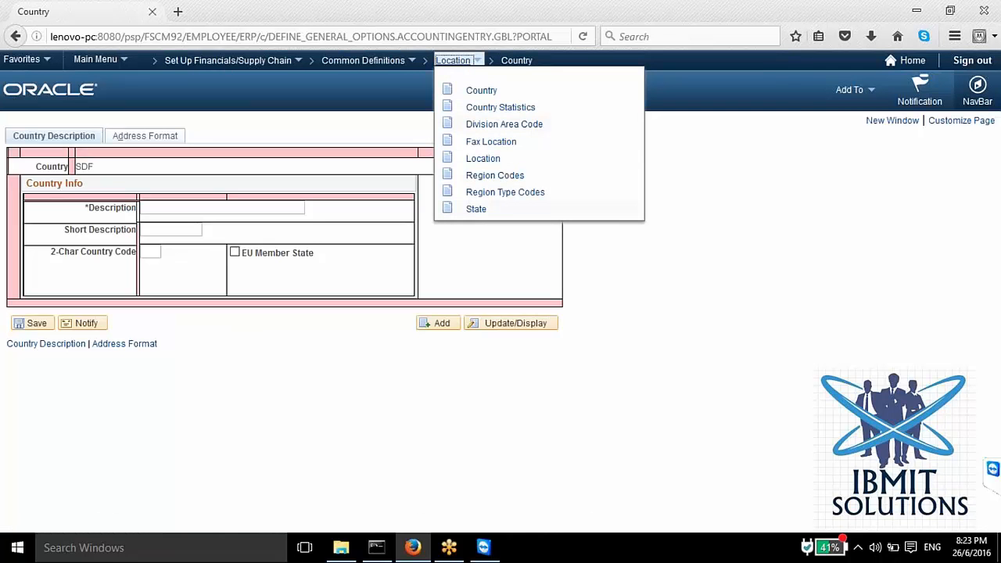
pyautogui.click(512, 211)
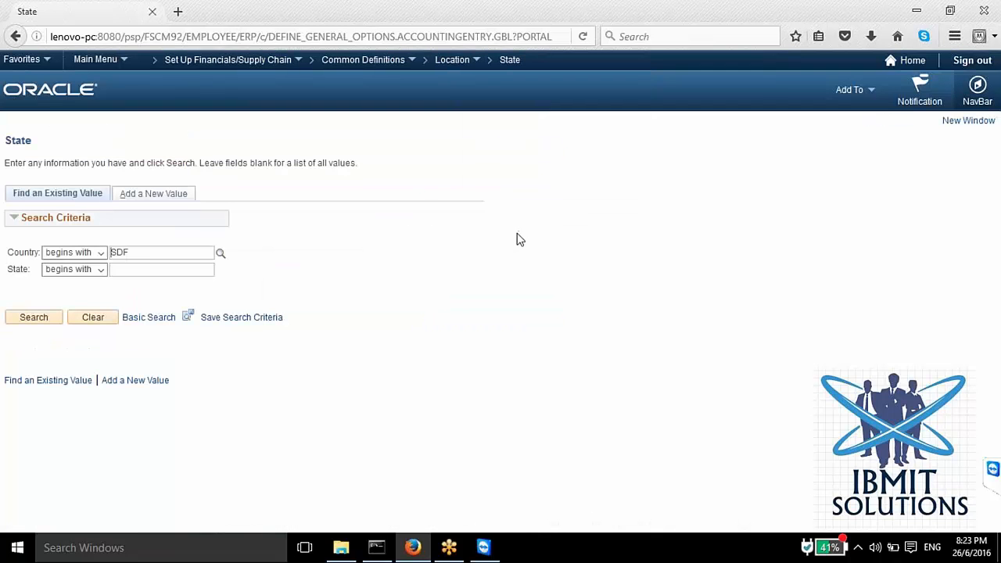
pyautogui.click(450, 61)
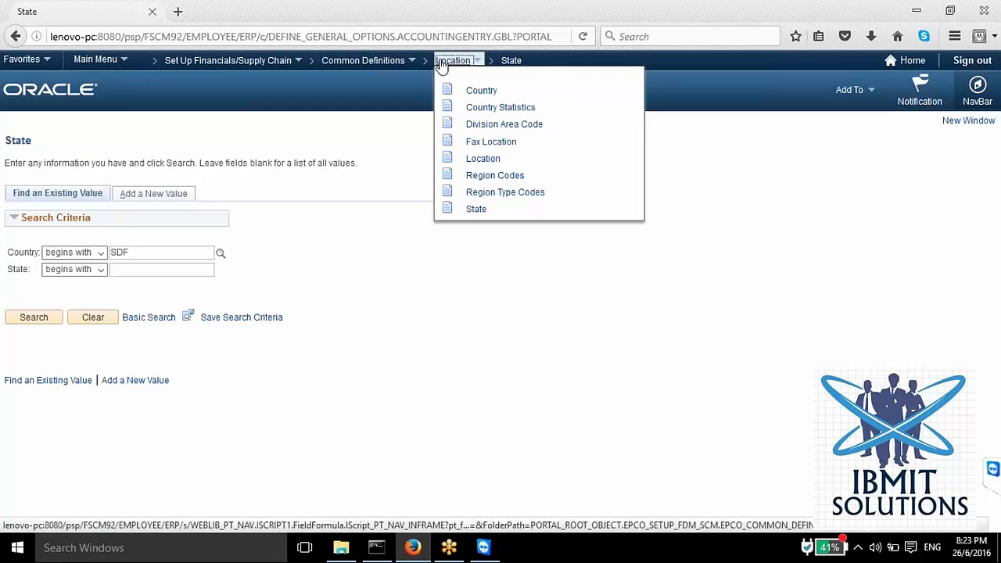
pyautogui.click(499, 179)
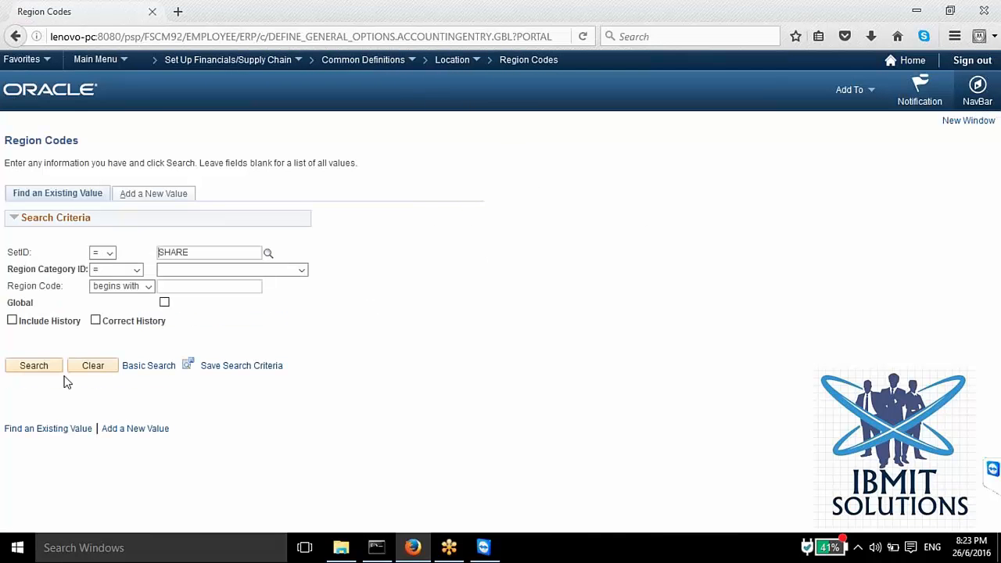
pyautogui.click(34, 365)
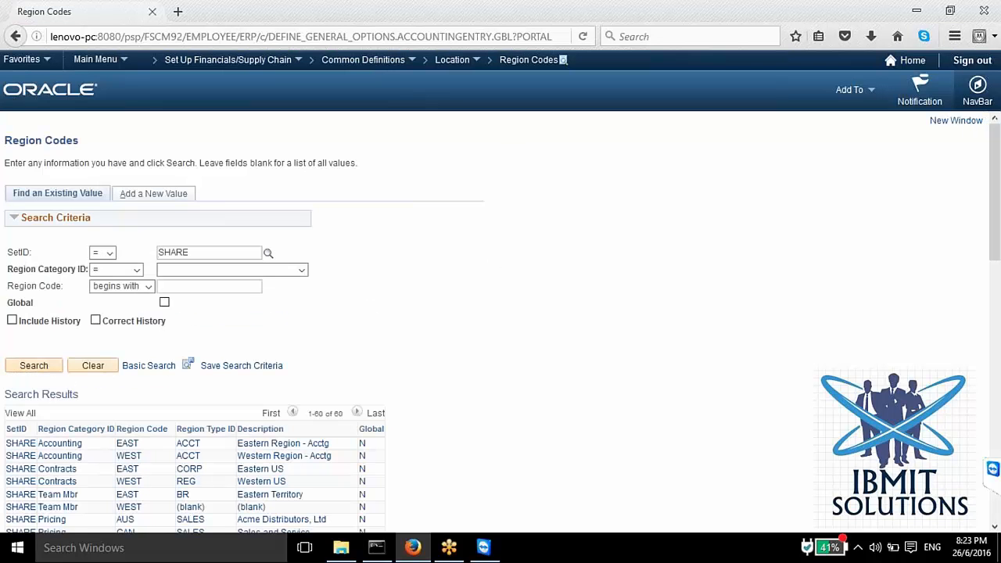
pyautogui.click(57, 469)
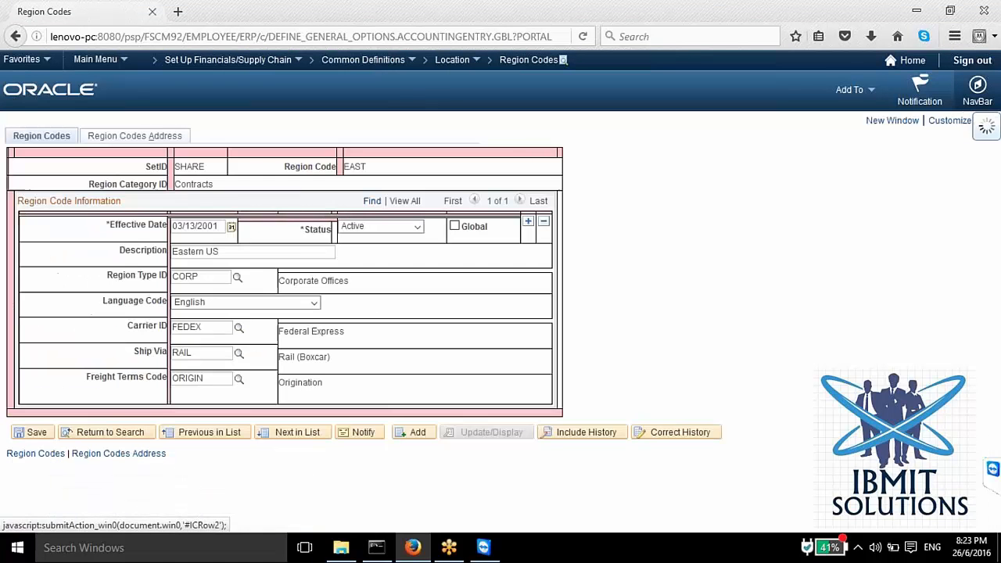
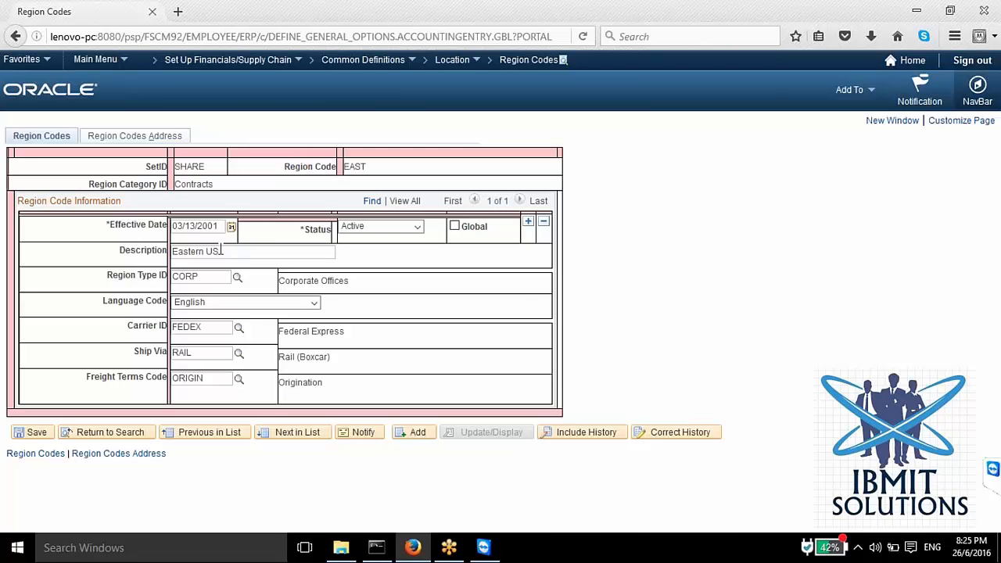
# Step: Examine the description, region code and region category of the EAST region under SetID SHARE
pyautogui.moveTo(226, 252); pyautogui.dragTo(158, 250)
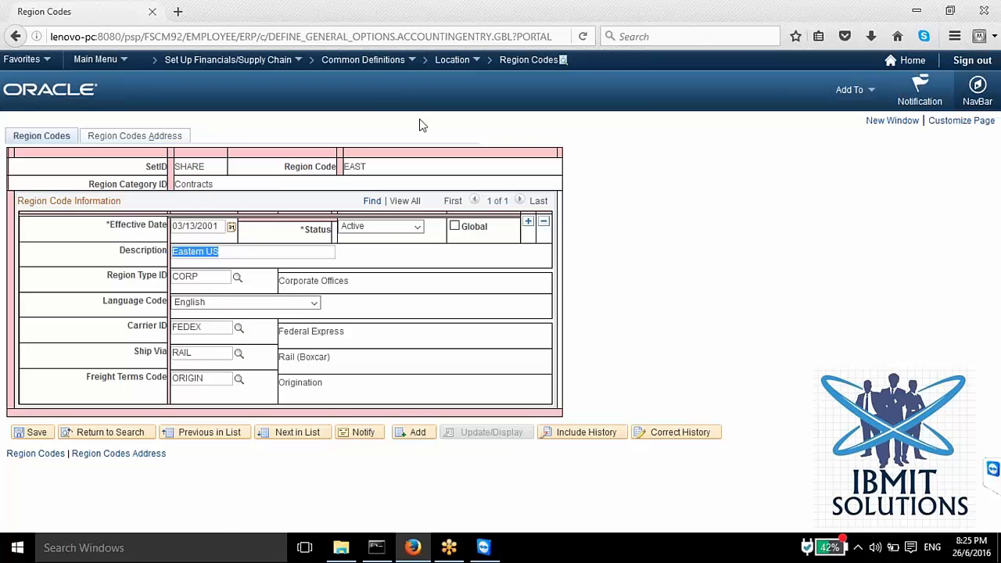
pyautogui.click(454, 60)
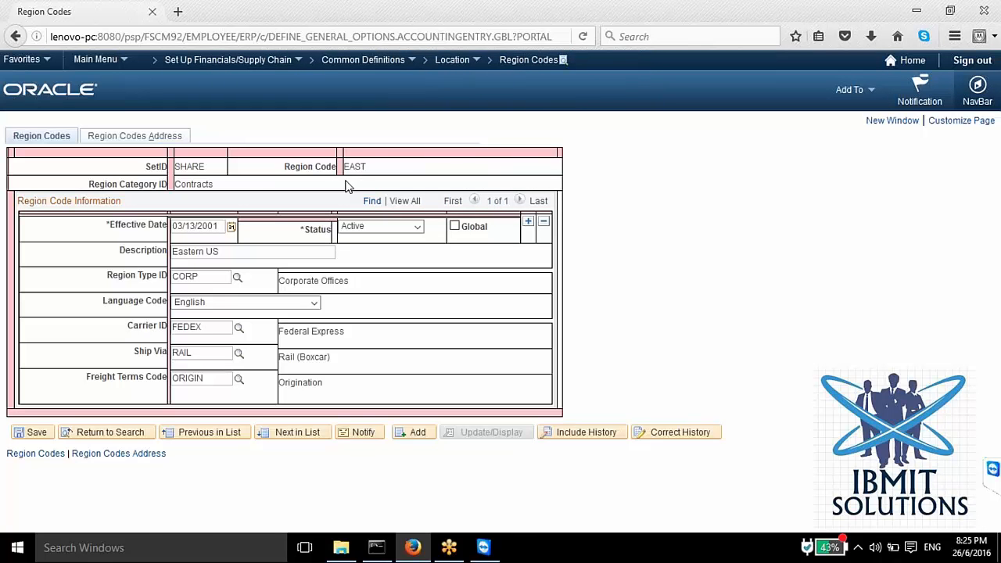
pyautogui.moveTo(377, 172); pyautogui.dragTo(325, 161)
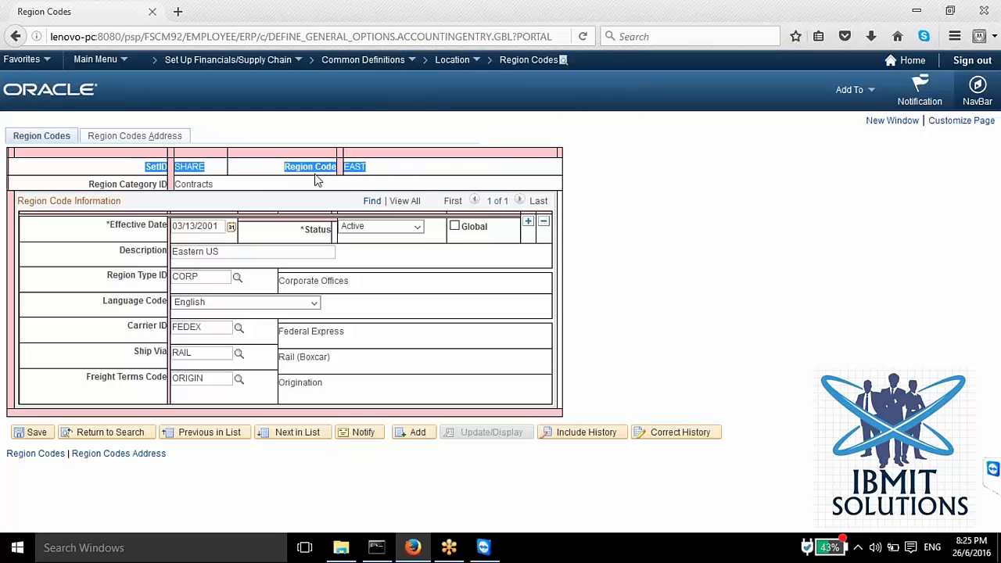
pyautogui.click(389, 176)
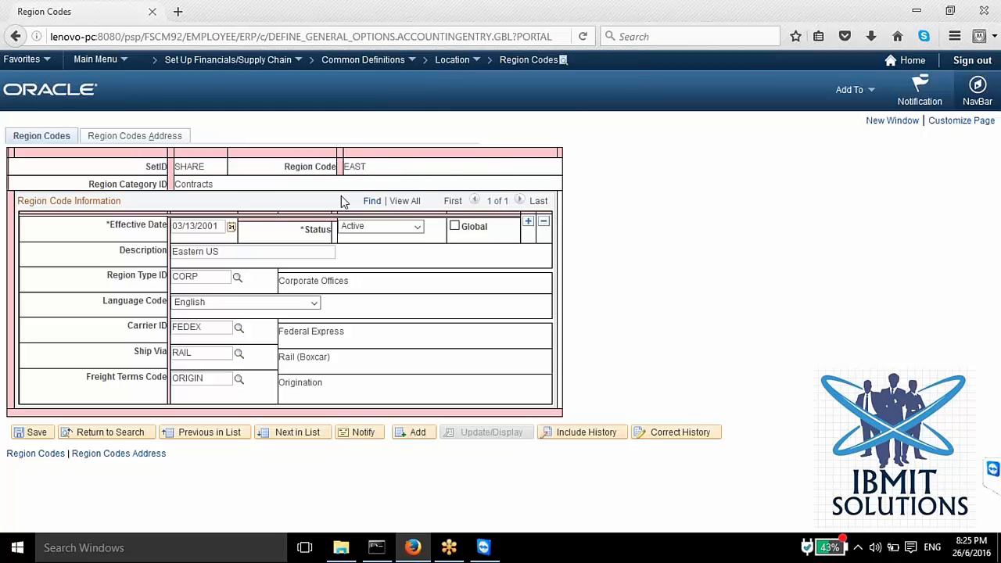
pyautogui.moveTo(253, 194); pyautogui.dragTo(201, 184)
pyautogui.moveTo(377, 174); pyautogui.dragTo(338, 169)
pyautogui.click(376, 172)
pyautogui.doubleClick(261, 190)
pyautogui.doubleClick(347, 169)
pyautogui.click(334, 166)
# Step: Open the Division Area Code definitions and add a new division/area code SDFSDF under SetID SHARE
pyautogui.click(452, 60)
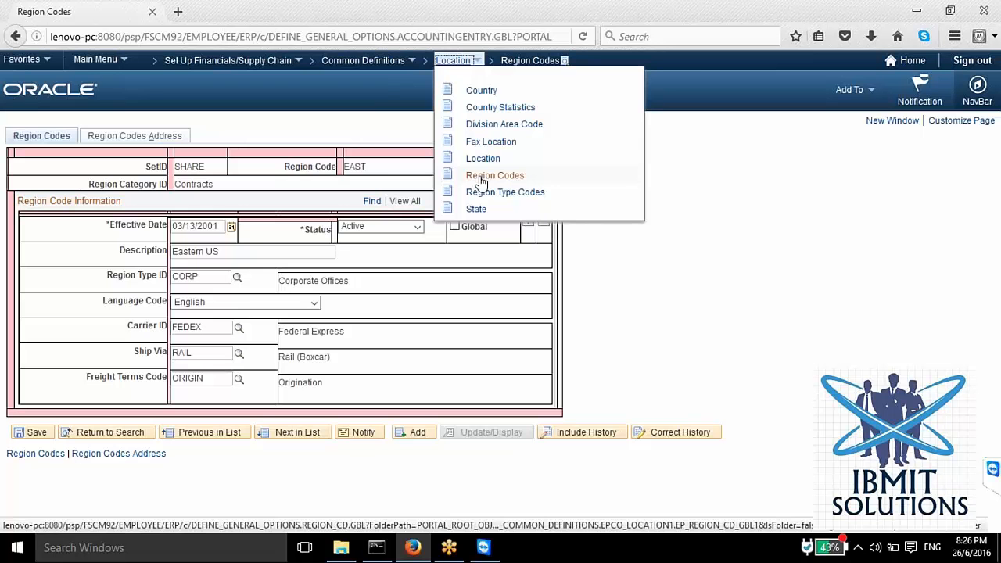
pyautogui.click(493, 125)
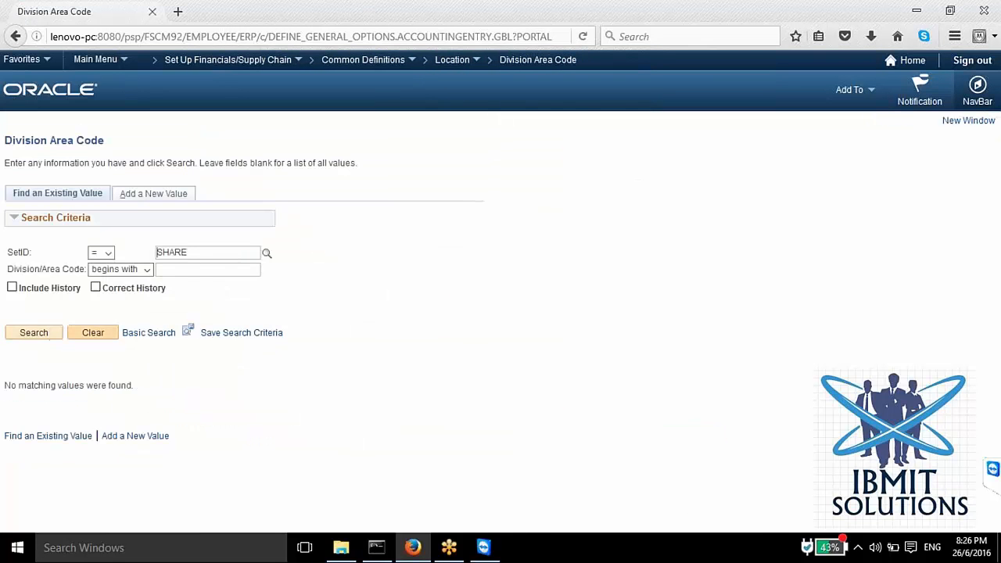
pyautogui.click(154, 194)
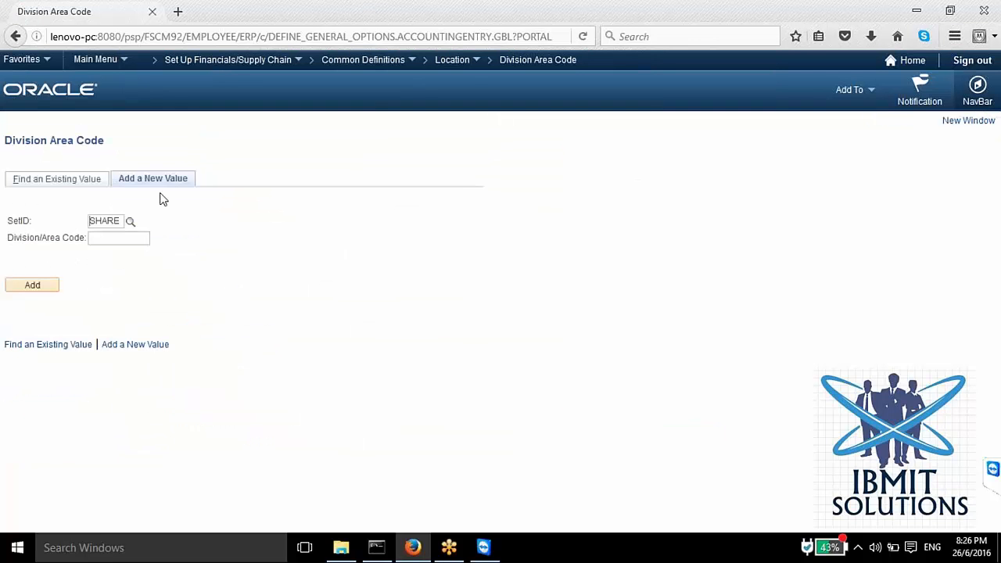
pyautogui.click(32, 287)
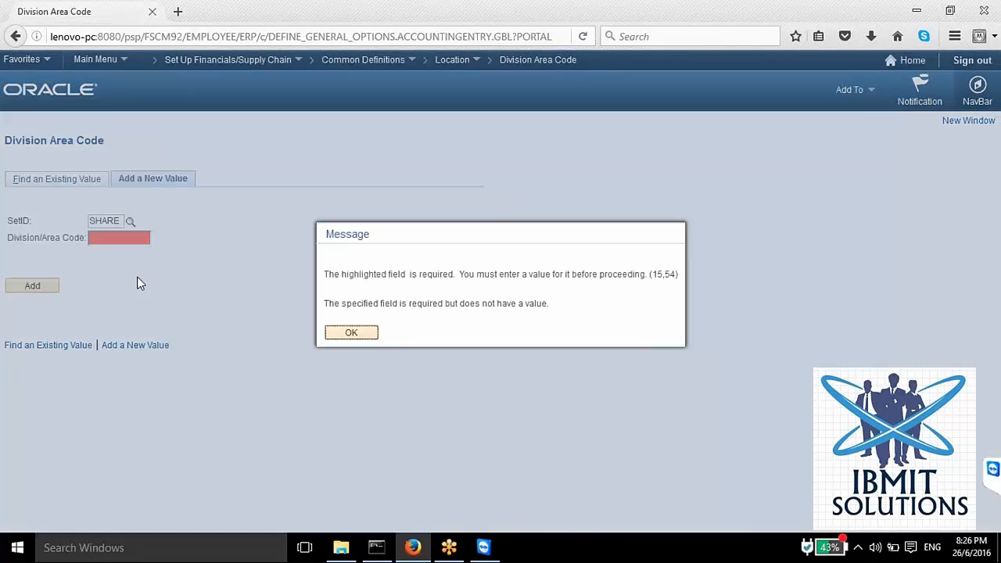
pyautogui.click(349, 333)
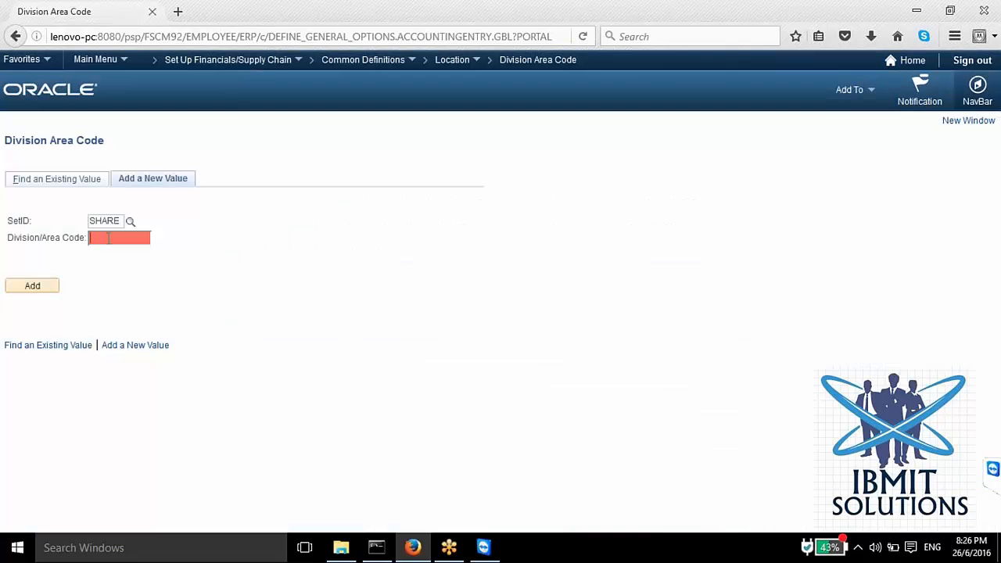
pyautogui.write('sdfsdf')
pyautogui.click(52, 293)
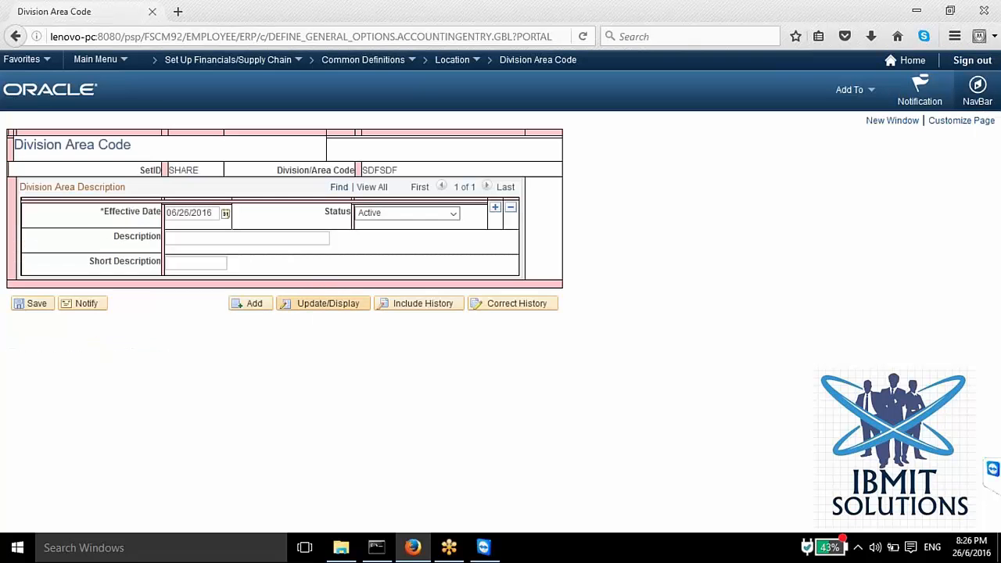
# Step: Examine the description field and the Division/Area Code label of the new division area code
pyautogui.click(198, 234)
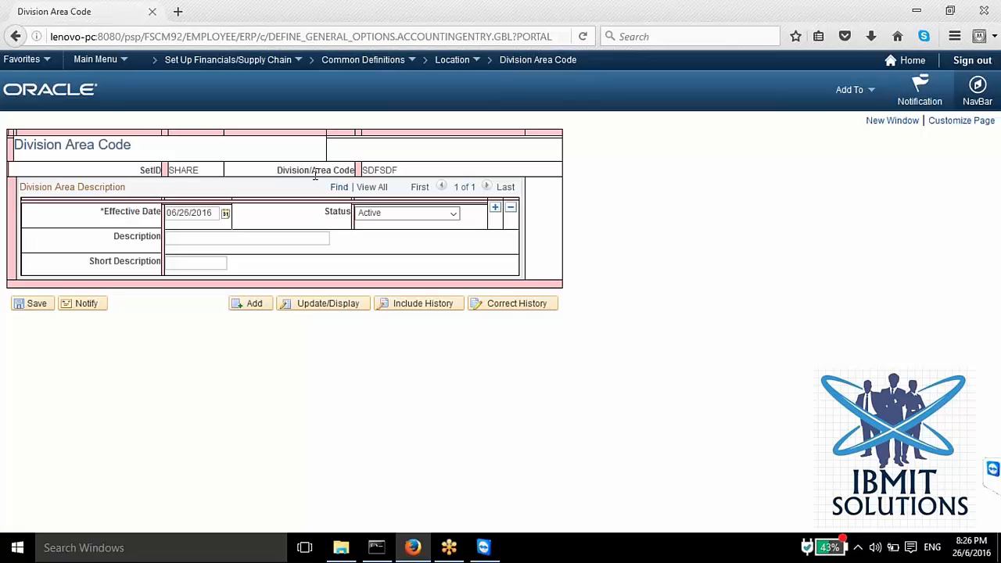
pyautogui.moveTo(313, 172); pyautogui.dragTo(356, 170)
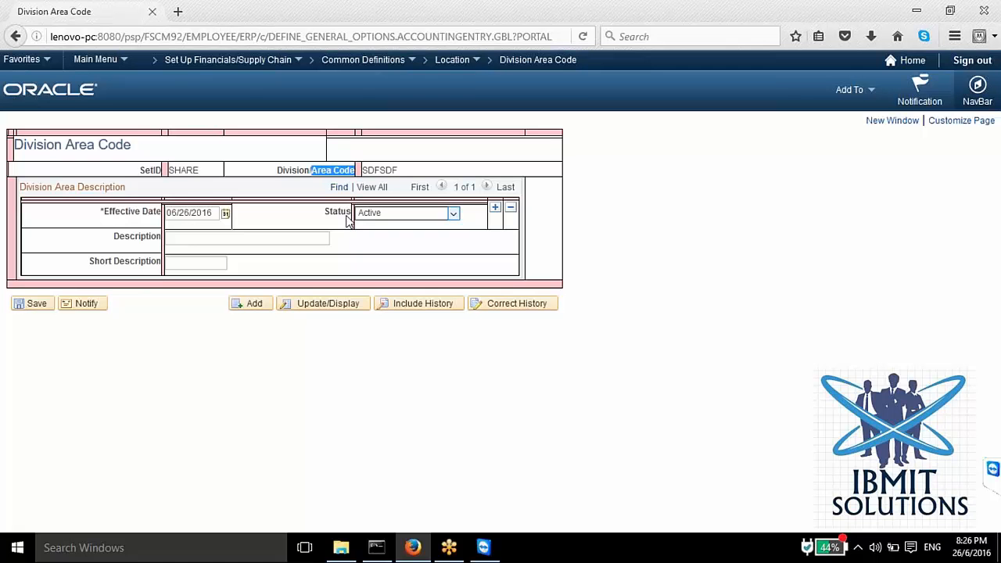
pyautogui.click(330, 170)
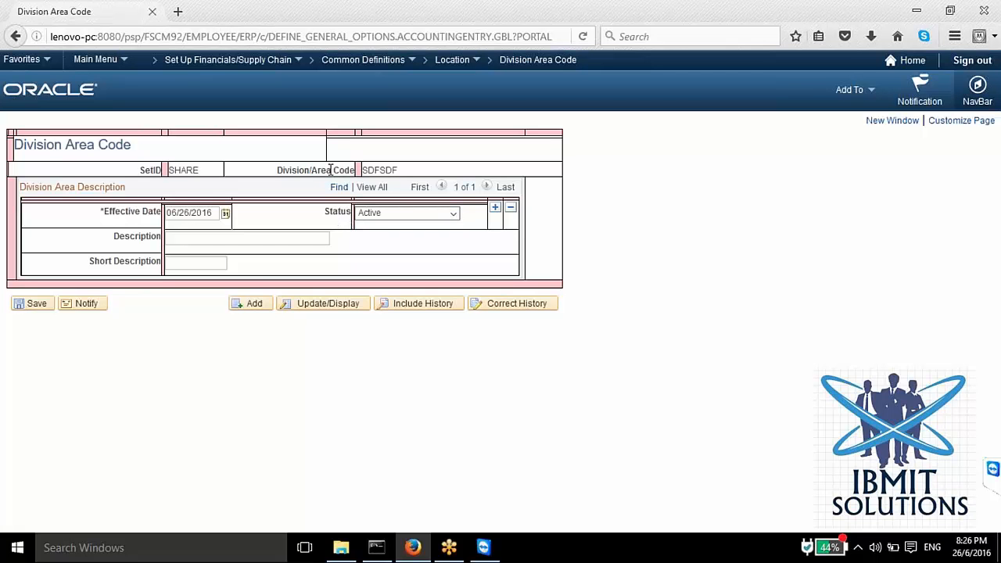
pyautogui.moveTo(320, 170); pyautogui.dragTo(338, 178)
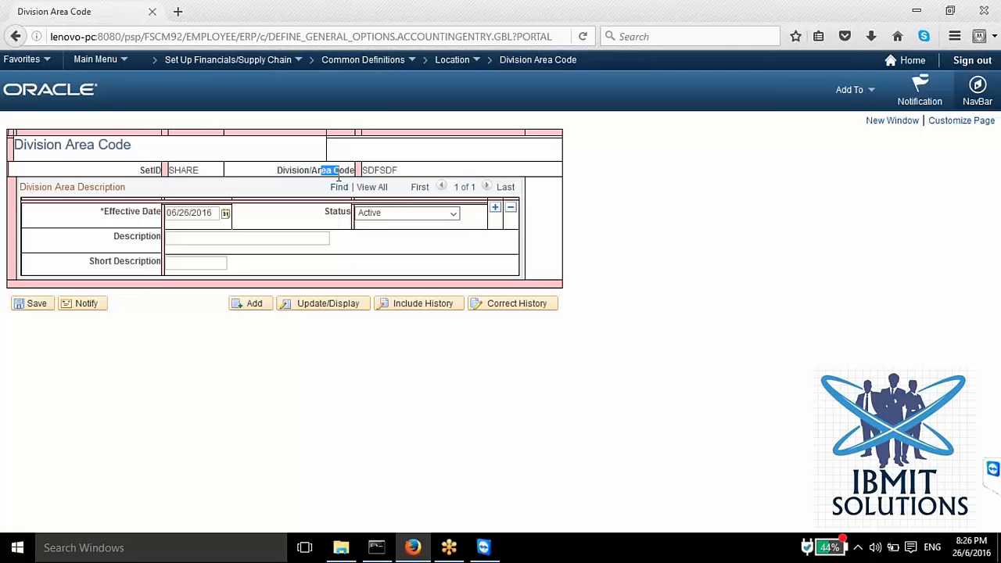
# Step: Search the Region Type Codes under SetID SHARE, open the CORP type, and examine its ID and description
pyautogui.click(454, 60)
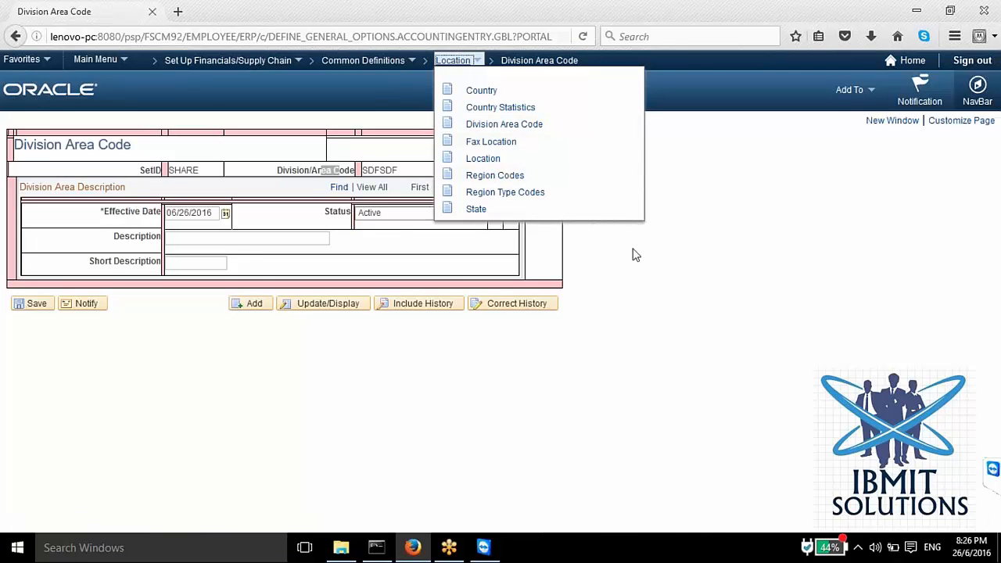
pyautogui.click(505, 192)
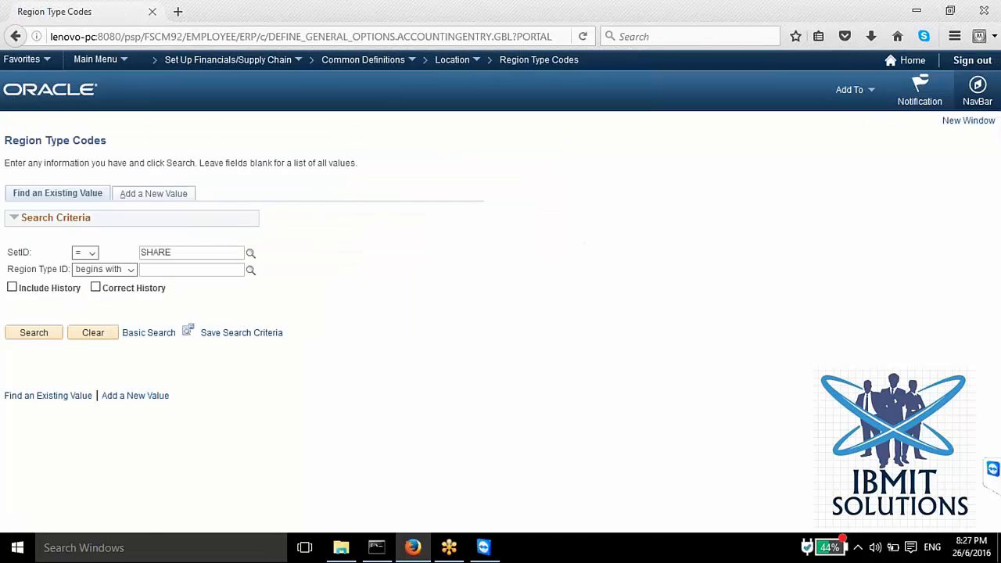
pyautogui.click(37, 335)
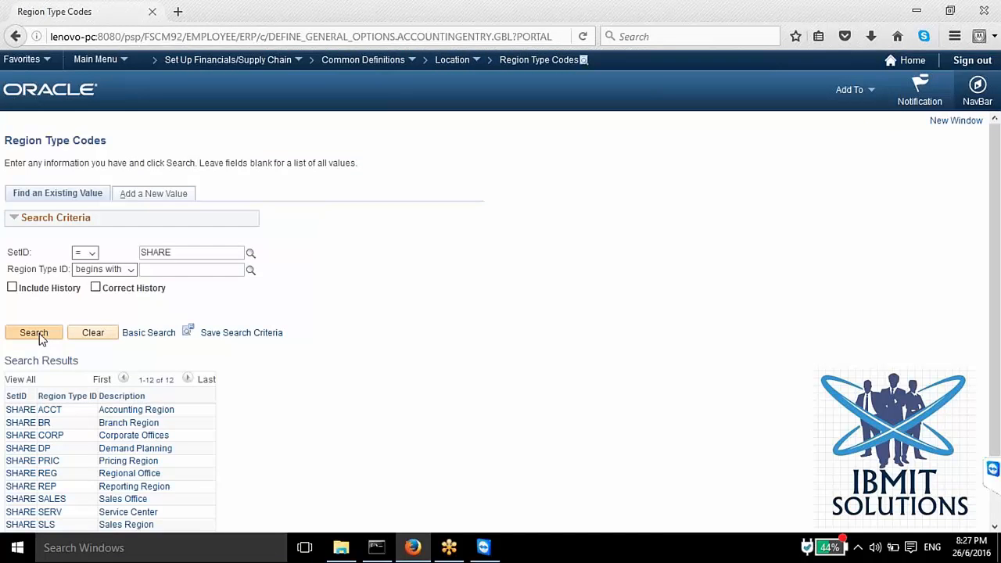
pyautogui.click(49, 438)
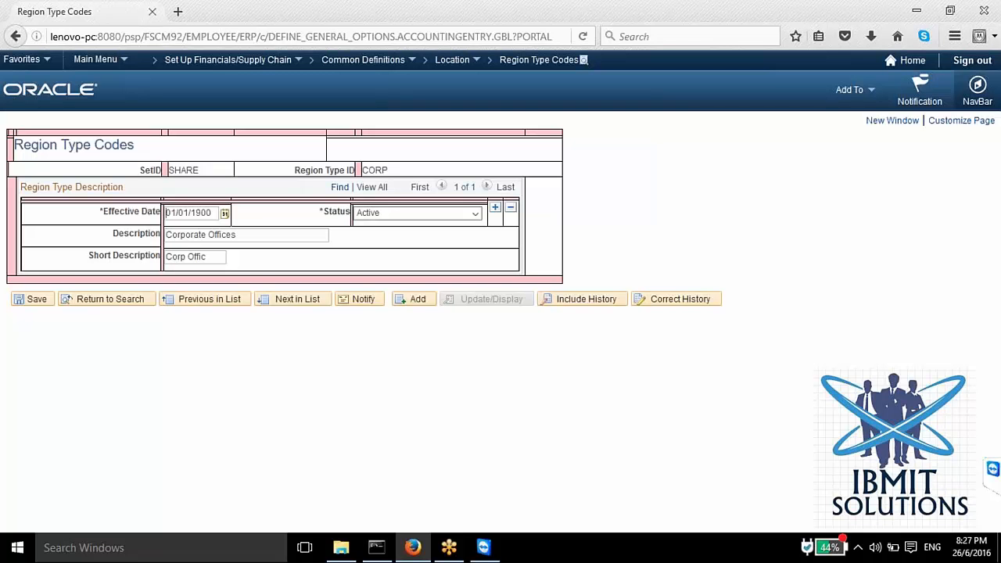
pyautogui.moveTo(386, 174); pyautogui.dragTo(367, 169)
pyautogui.moveTo(248, 234); pyautogui.dragTo(170, 235)
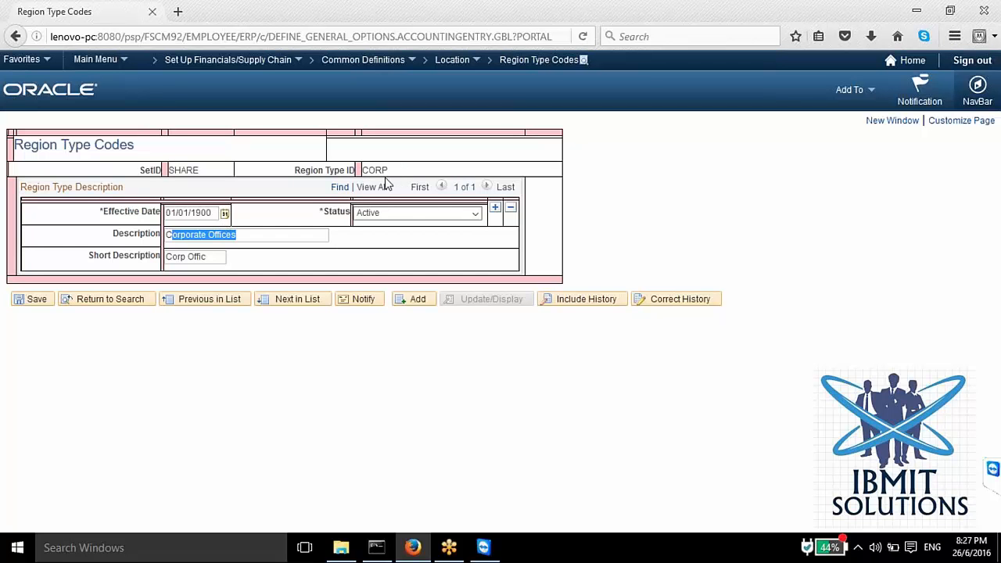
pyautogui.moveTo(397, 173); pyautogui.dragTo(368, 173)
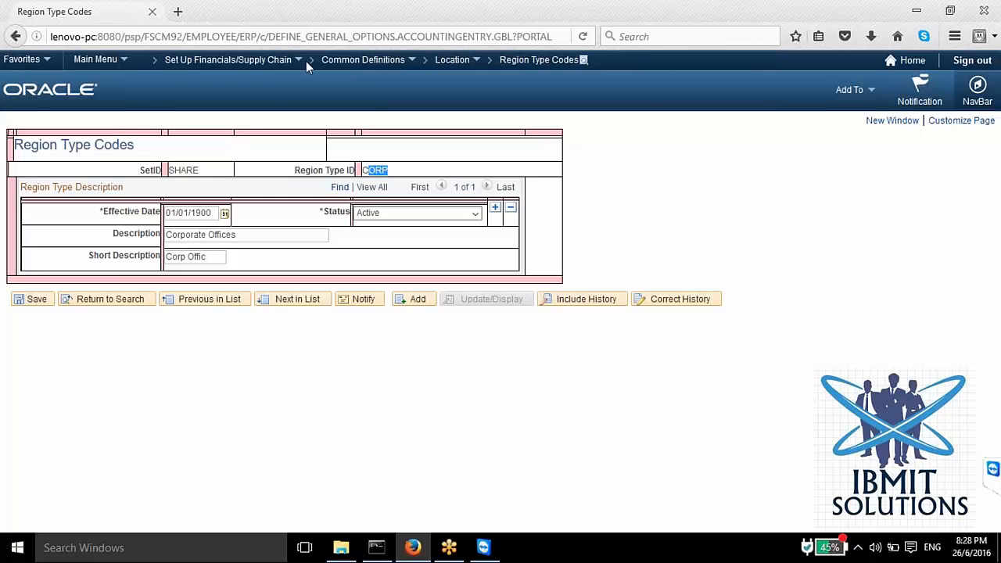
# Step: Open the Currency Code definitions, search all currencies, and open currency code ALK
pyautogui.click(266, 60)
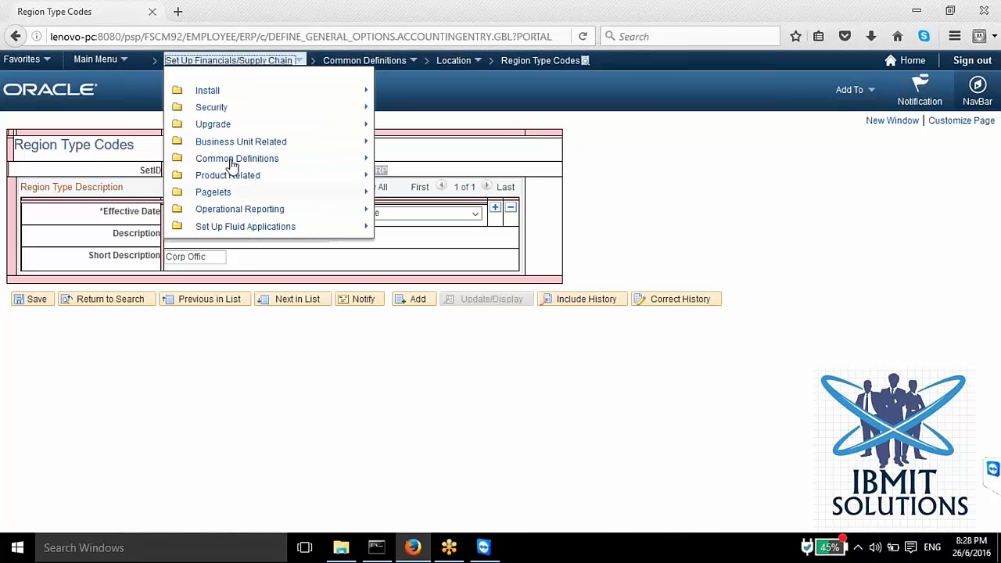
pyautogui.click(231, 159)
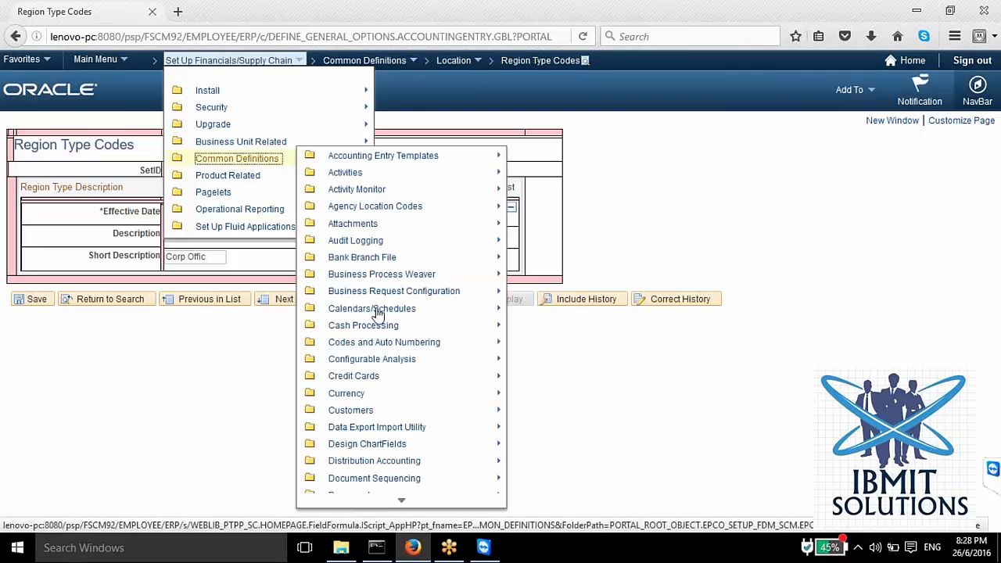
pyautogui.click(352, 395)
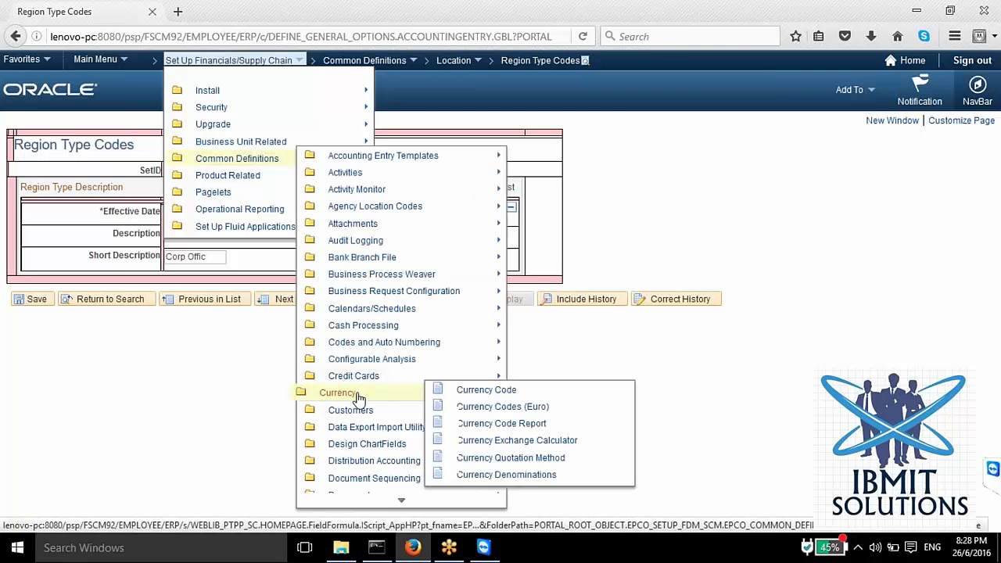
pyautogui.click(486, 391)
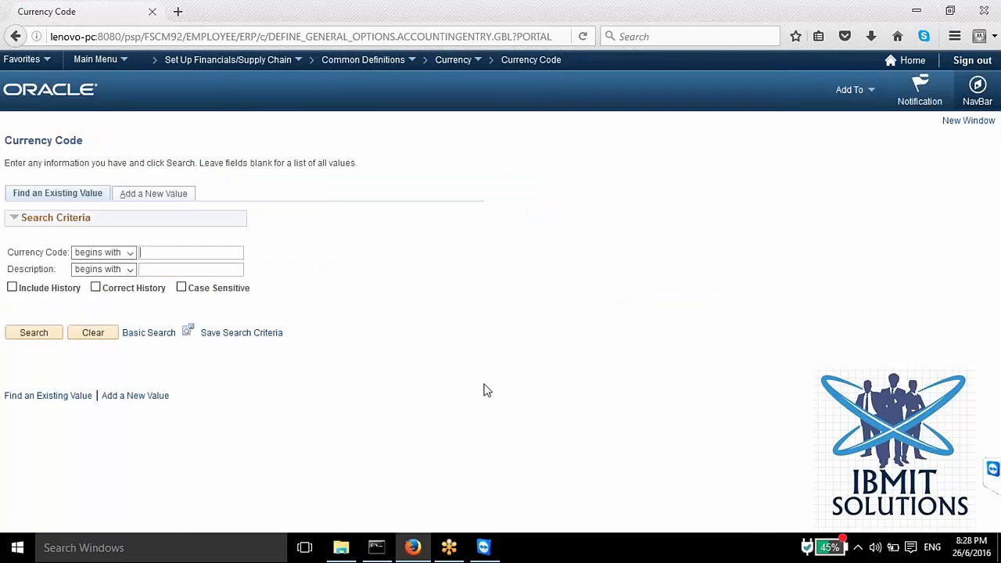
pyautogui.click(40, 338)
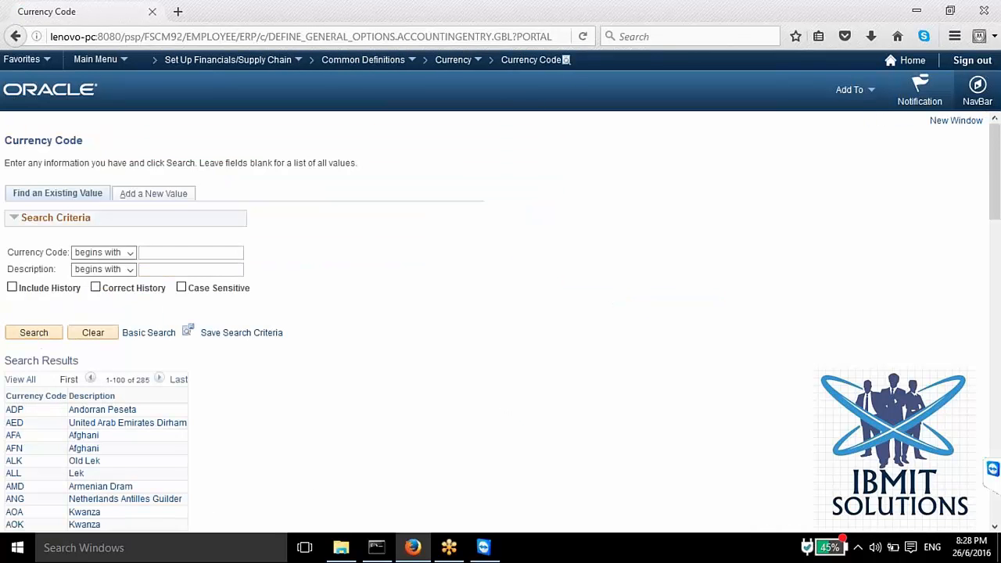
pyautogui.click(14, 461)
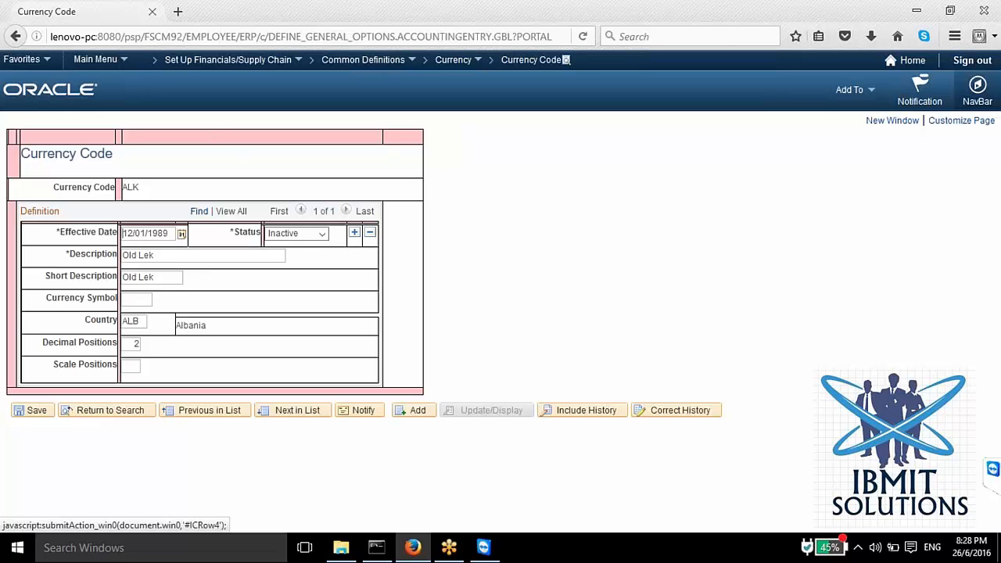
# Step: Examine the country assigned to the ALK currency and view the list of available Currency definitions
pyautogui.doubleClick(130, 322)
pyautogui.press('alt')
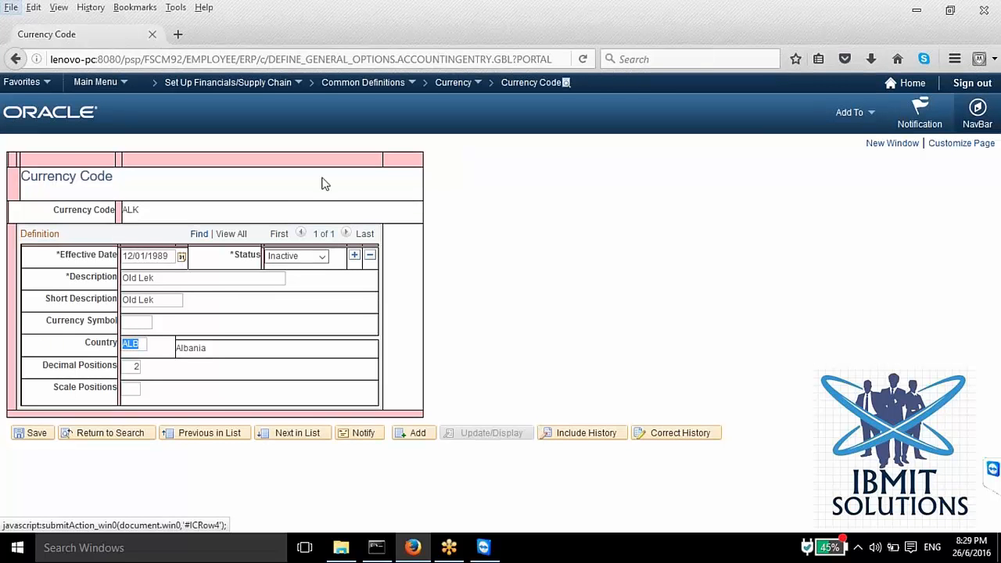
pyautogui.press('alt')
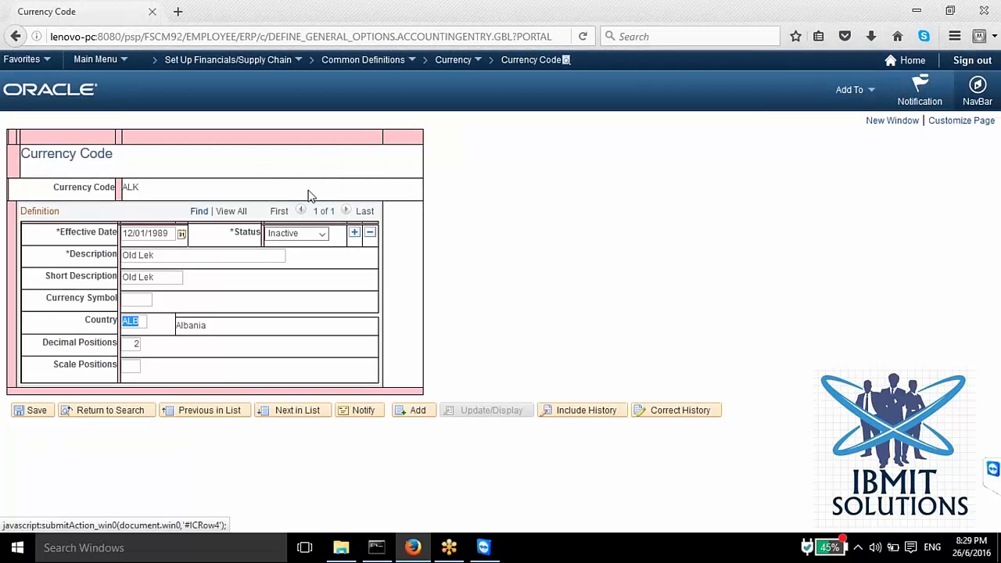
pyautogui.click(450, 61)
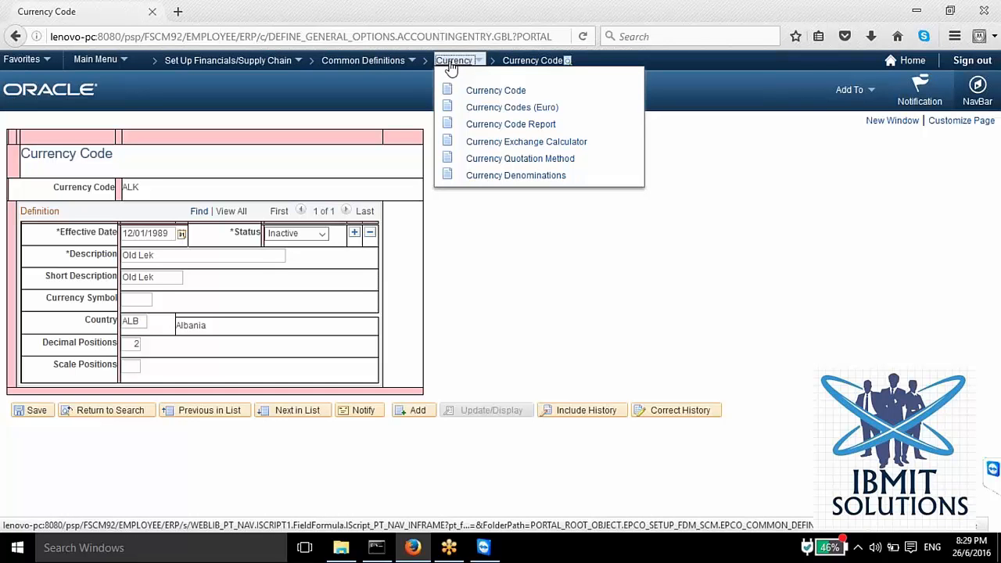
pyautogui.click(335, 167)
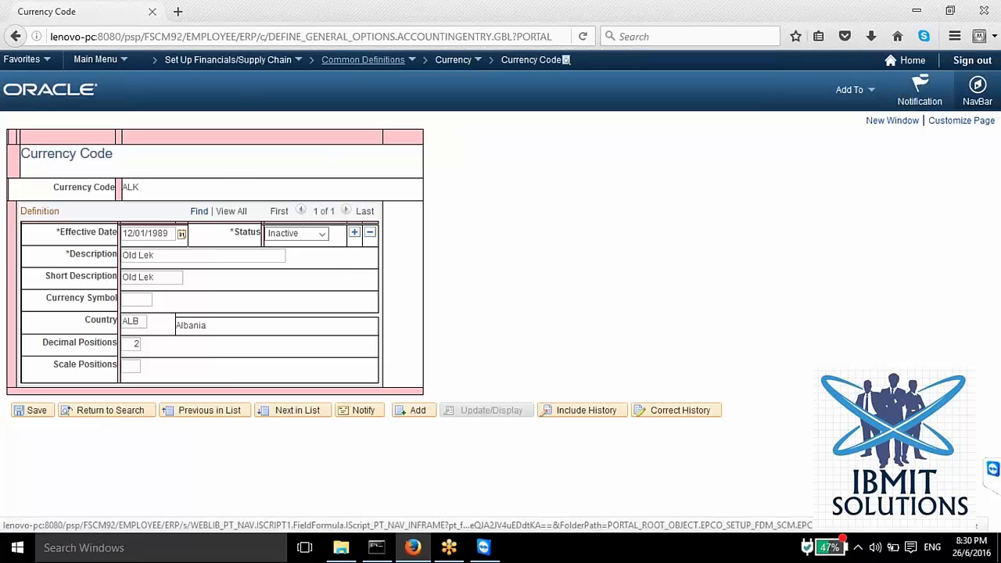
# Step: Open the Market Rate Definition from the Common Definitions and search for the rate definition of index MODEL
pyautogui.click(350, 60)
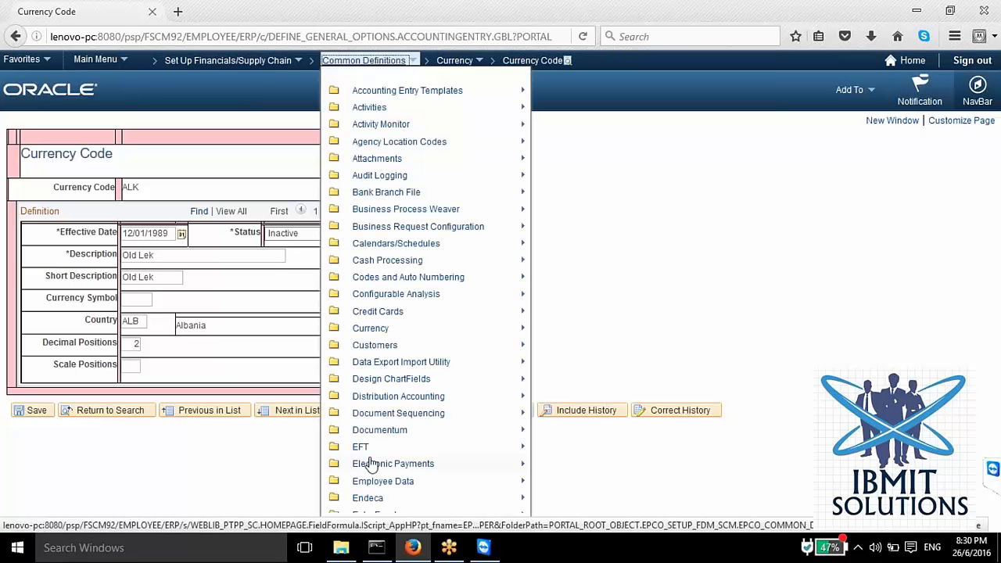
pyautogui.scroll(-3, 372, 465)
pyautogui.scroll(-10, 375, 352)
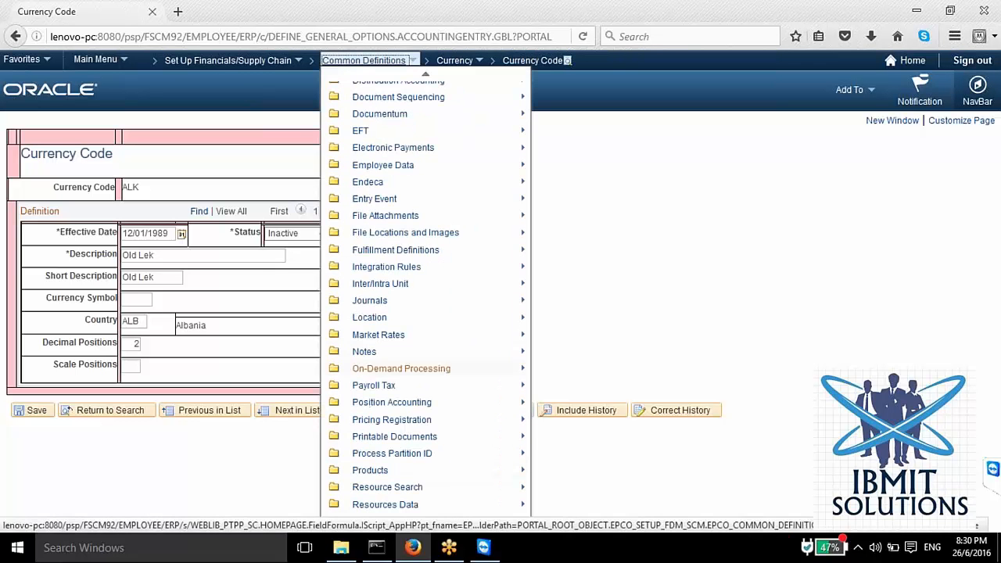
pyautogui.scroll(4, 383, 422)
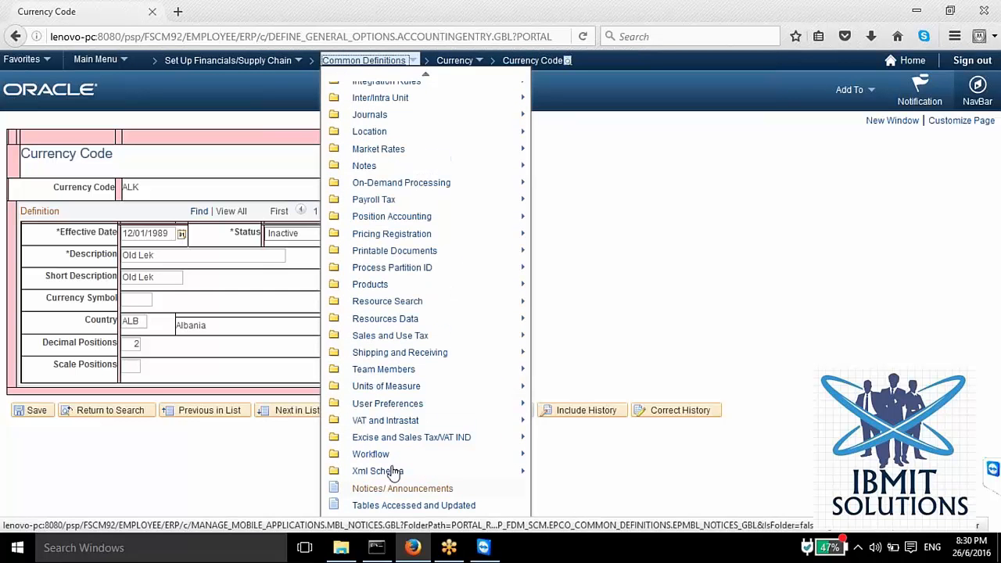
pyautogui.scroll(10, 378, 291)
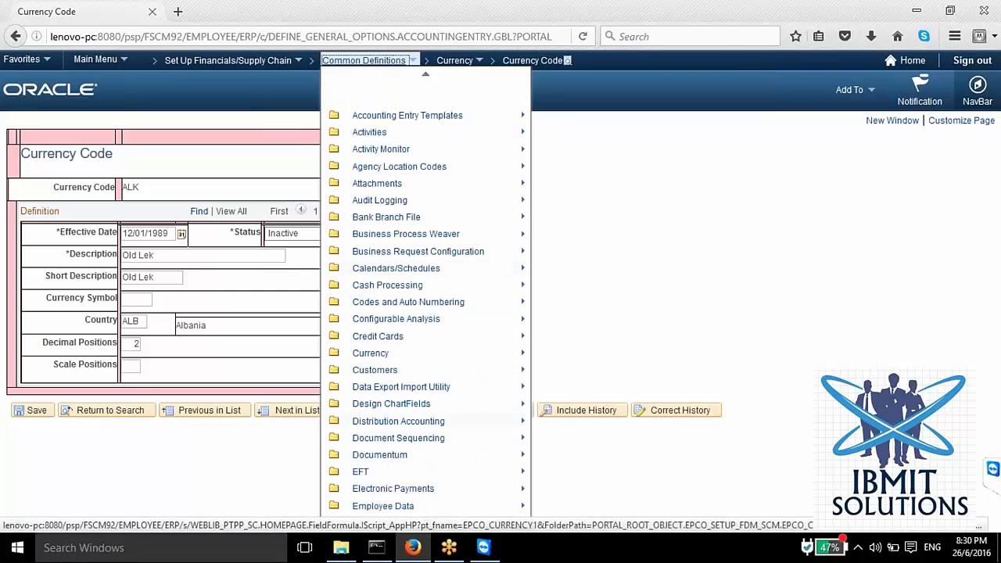
pyautogui.scroll(-2, 378, 361)
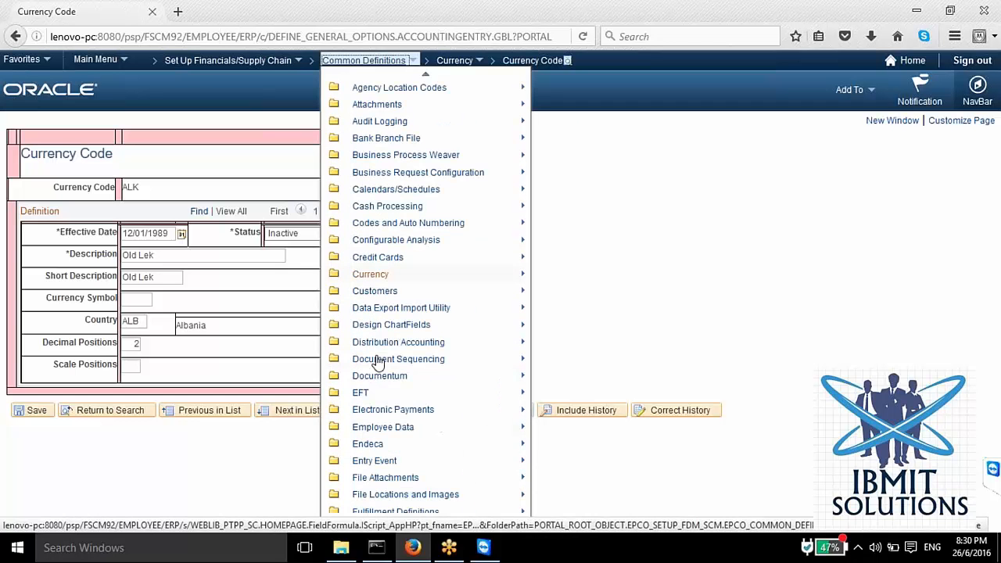
pyautogui.scroll(-5, 379, 367)
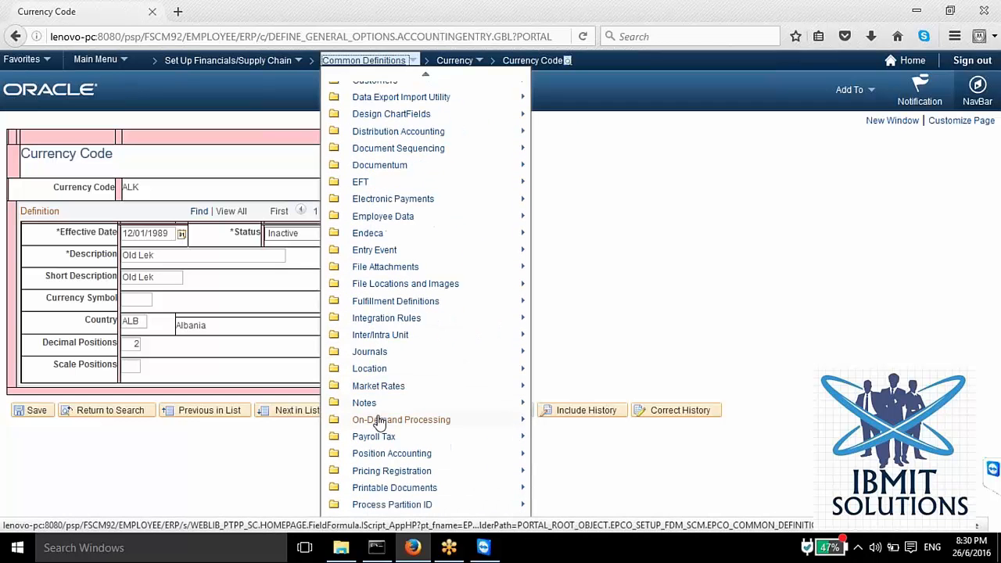
pyautogui.click(384, 385)
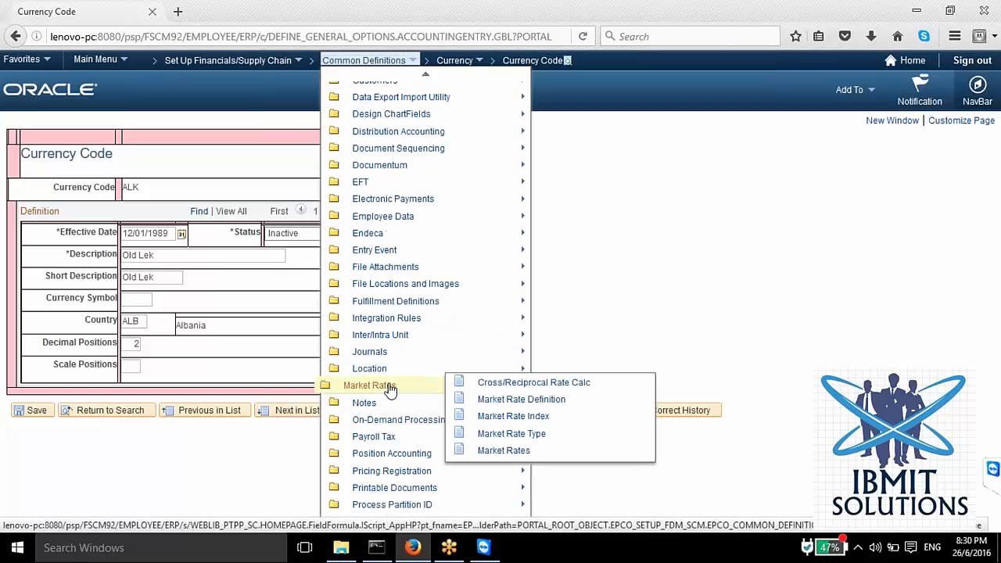
pyautogui.click(481, 400)
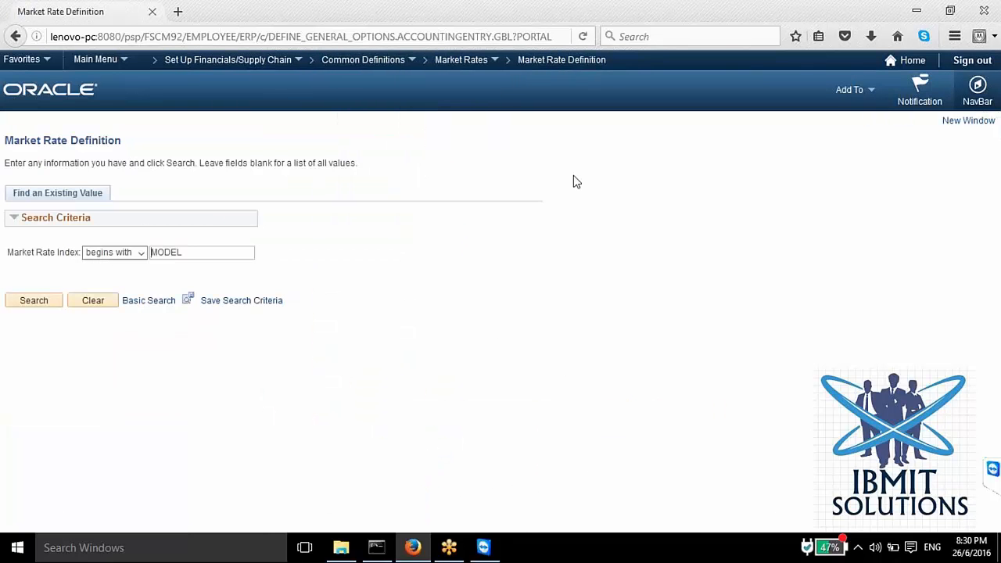
pyautogui.click(42, 304)
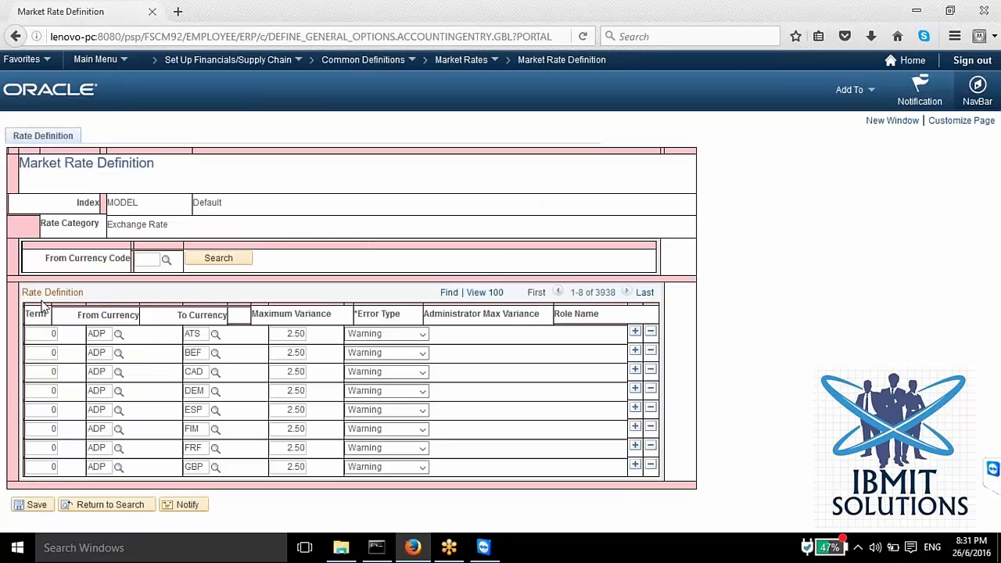
# Step: Expand the MODEL rate definition list to 100 rows and examine its currency pairs
pyautogui.click(483, 293)
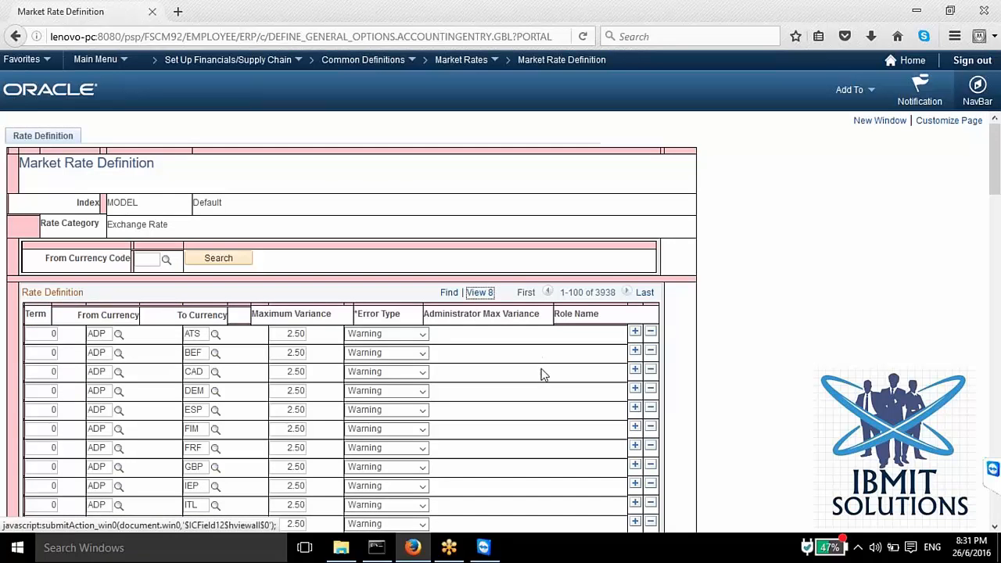
pyautogui.scroll(-5, 539, 367)
pyautogui.scroll(-10, 438, 393)
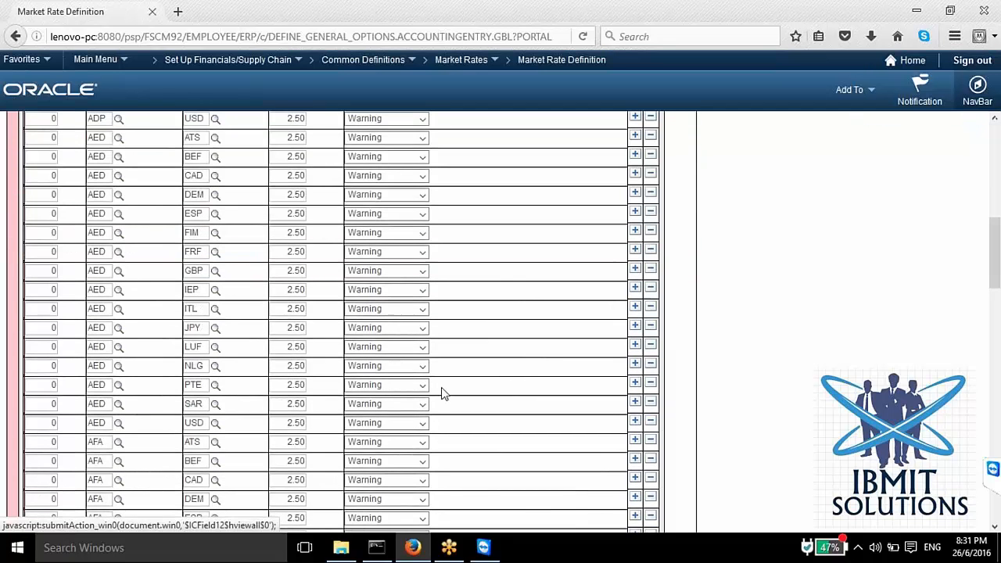
pyautogui.scroll(-7, 433, 390)
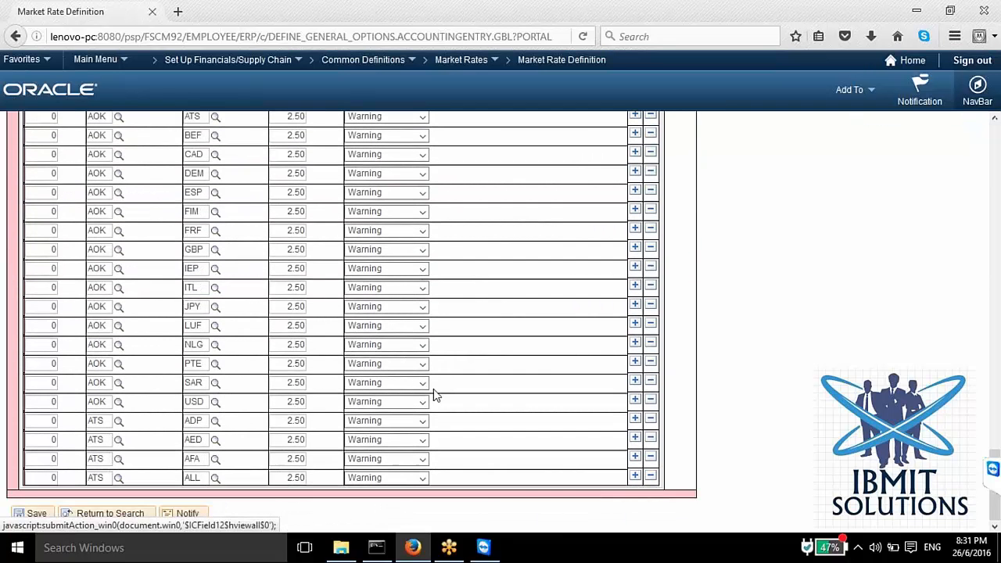
pyautogui.scroll(6, 433, 390)
pyautogui.scroll(12, 436, 397)
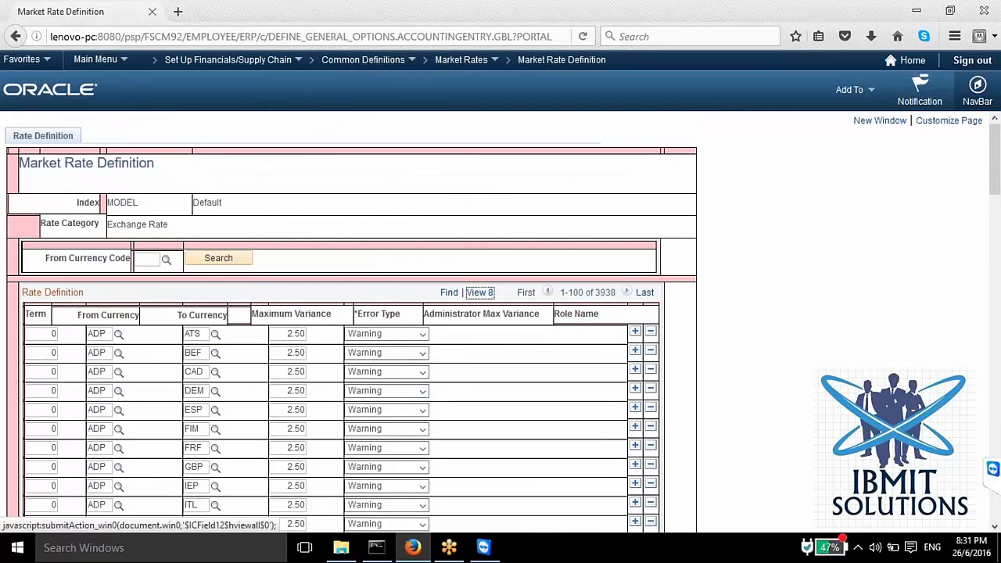
# Step: Filter the rate definitions by From Currency Code USD and examine the matching rows
pyautogui.click(166, 259)
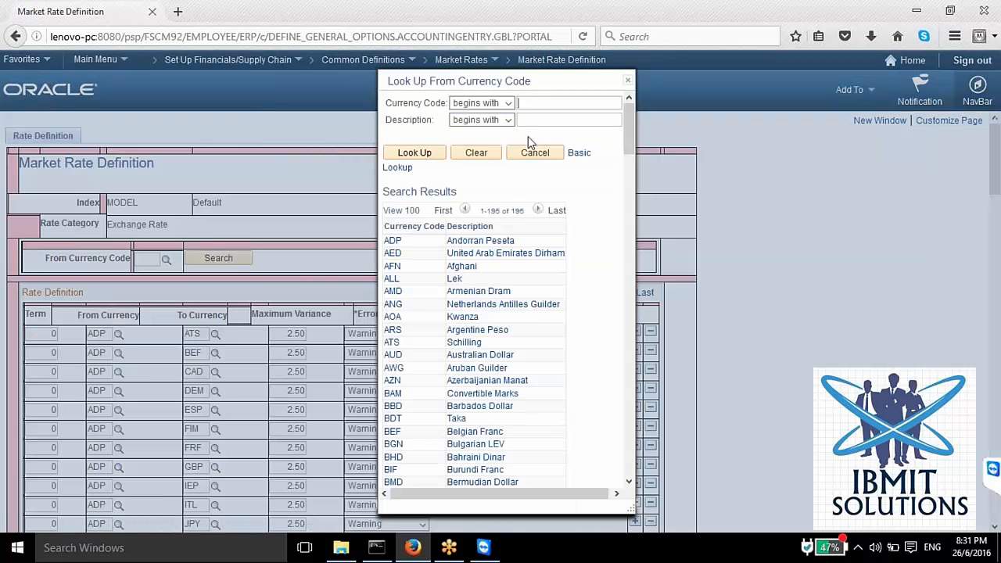
pyautogui.click(541, 102)
pyautogui.write('usd')
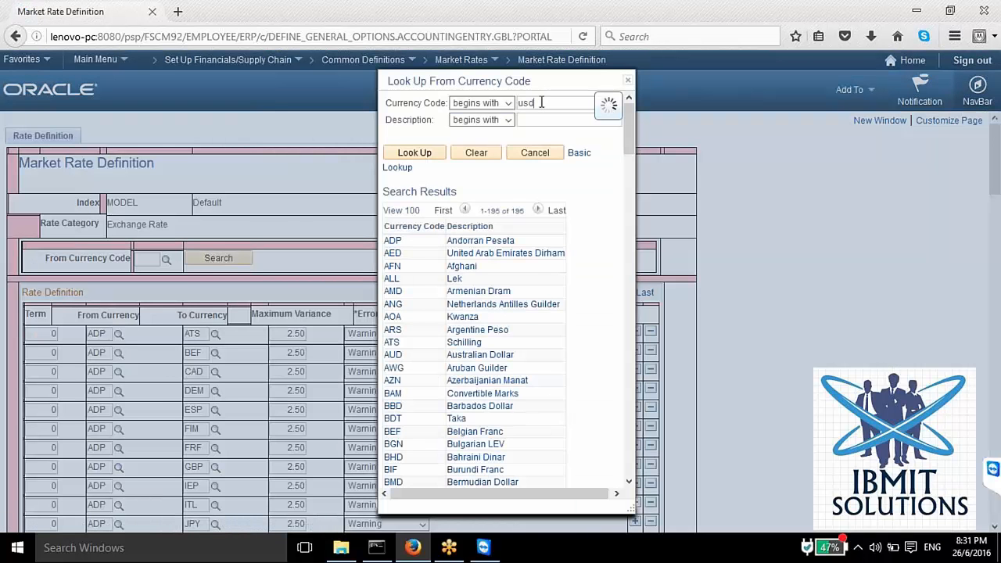
pyautogui.click(391, 333)
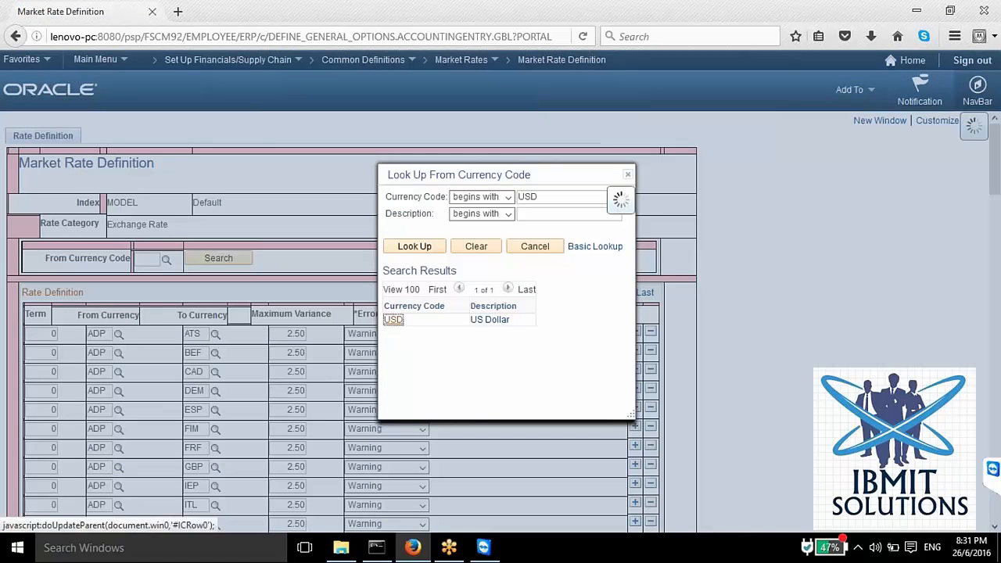
pyautogui.click(207, 260)
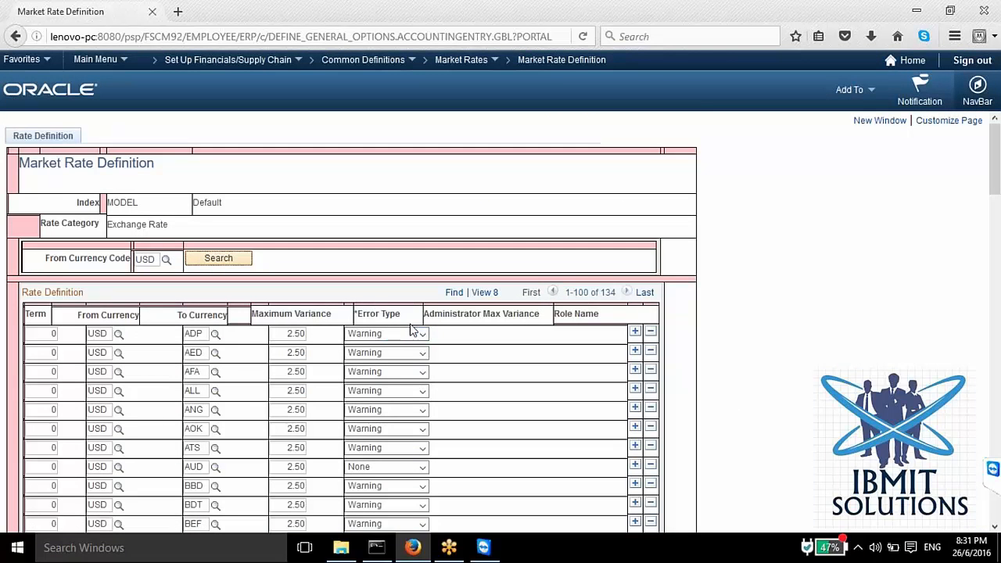
pyautogui.scroll(-6, 411, 328)
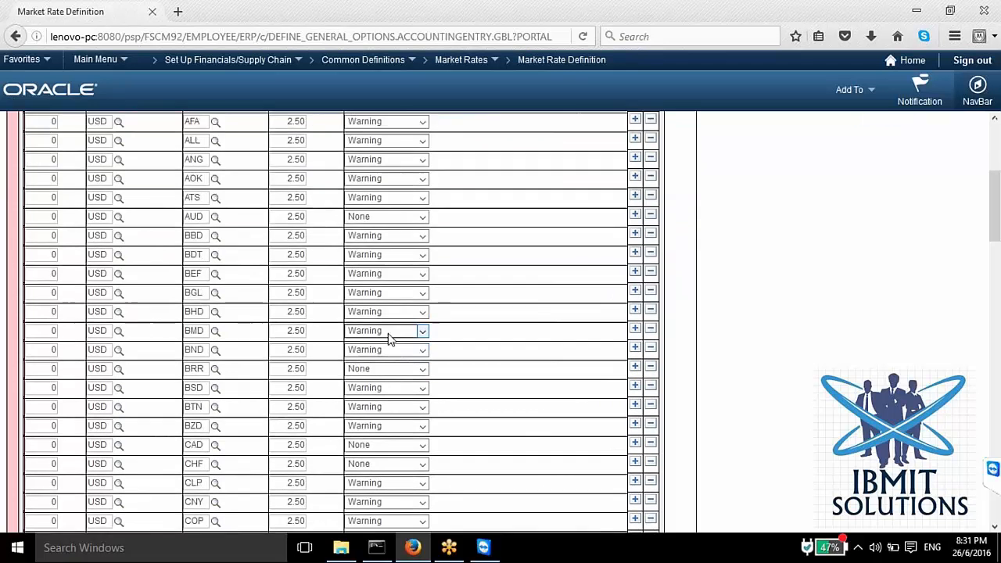
pyautogui.scroll(6, 388, 340)
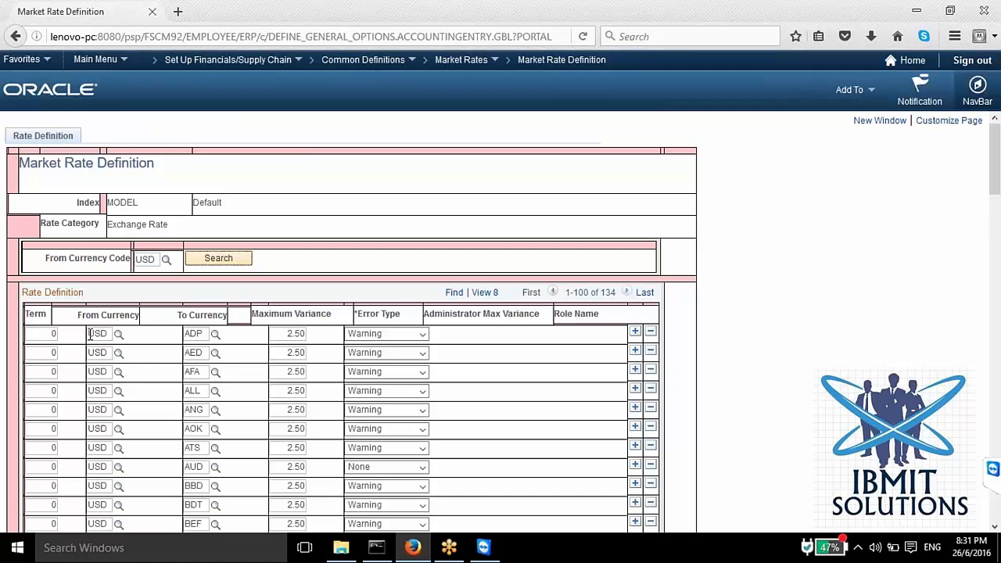
# Step: Examine the Maximum Variance of the first two USD rows and the Error Type options for USD to ADP
pyautogui.click(280, 337)
pyautogui.moveTo(281, 337); pyautogui.dragTo(312, 333)
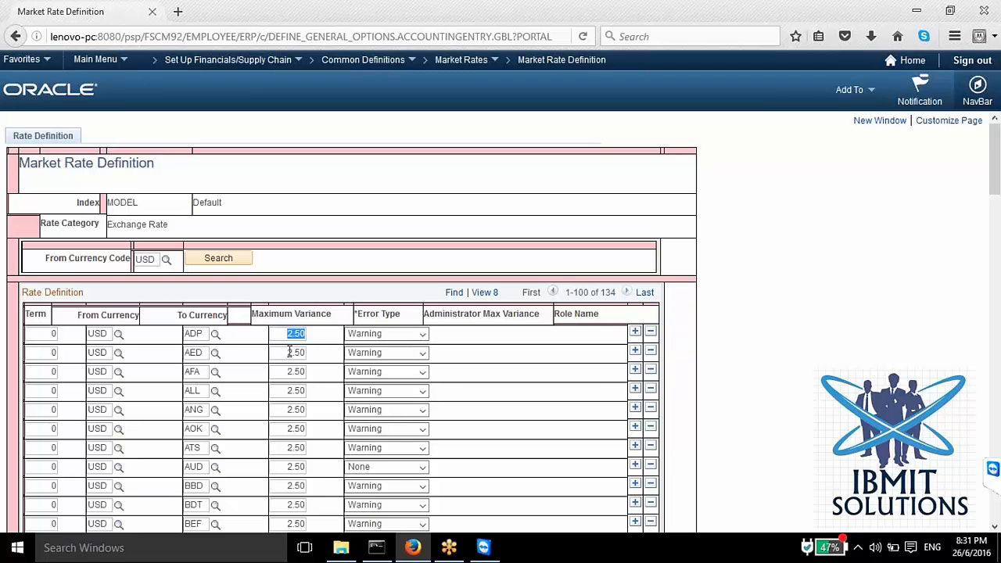
pyautogui.moveTo(281, 352); pyautogui.dragTo(316, 349)
pyautogui.click(382, 335)
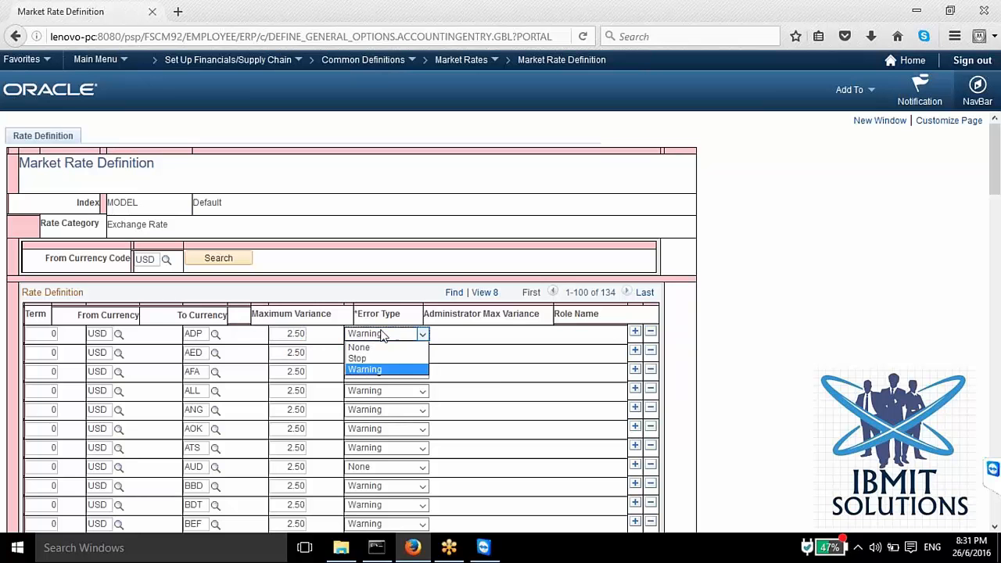
pyautogui.click(493, 367)
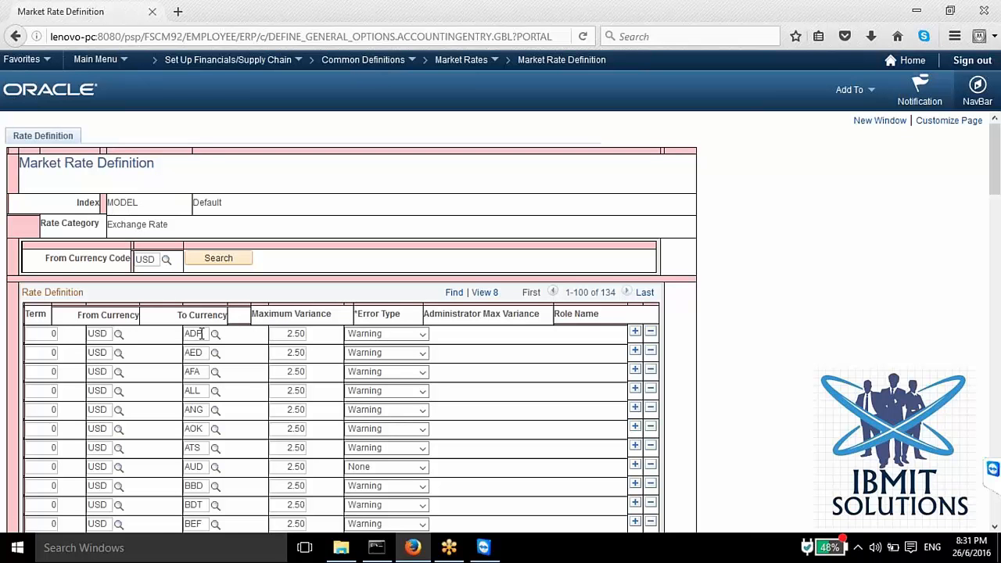
# Step: Examine the To Currency and Maximum Variance fields of the USD to ADP row
pyautogui.moveTo(202, 333); pyautogui.dragTo(176, 334)
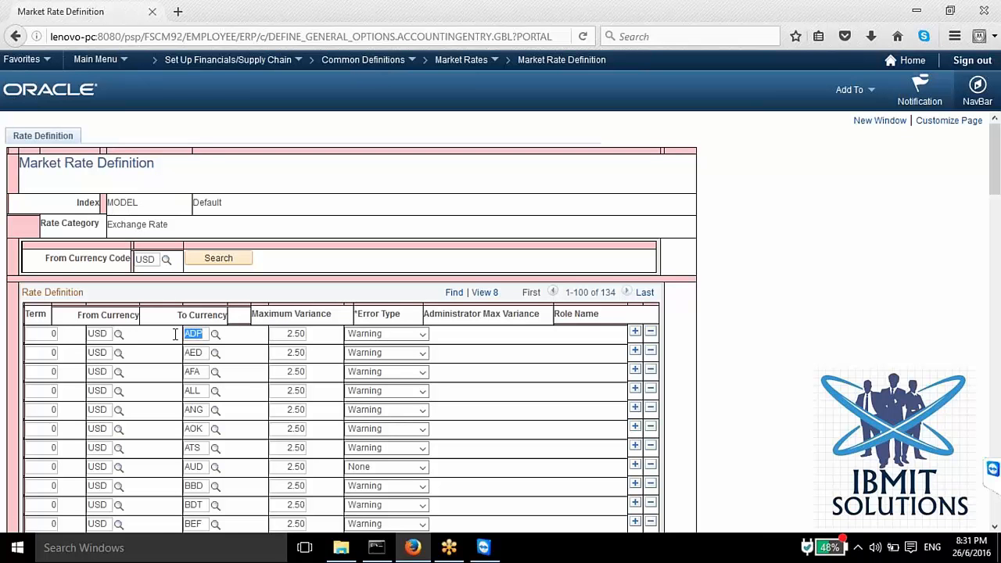
pyautogui.click(306, 330)
pyautogui.doubleClick(309, 331)
pyautogui.click(288, 333)
pyautogui.moveTo(288, 333); pyautogui.dragTo(305, 334)
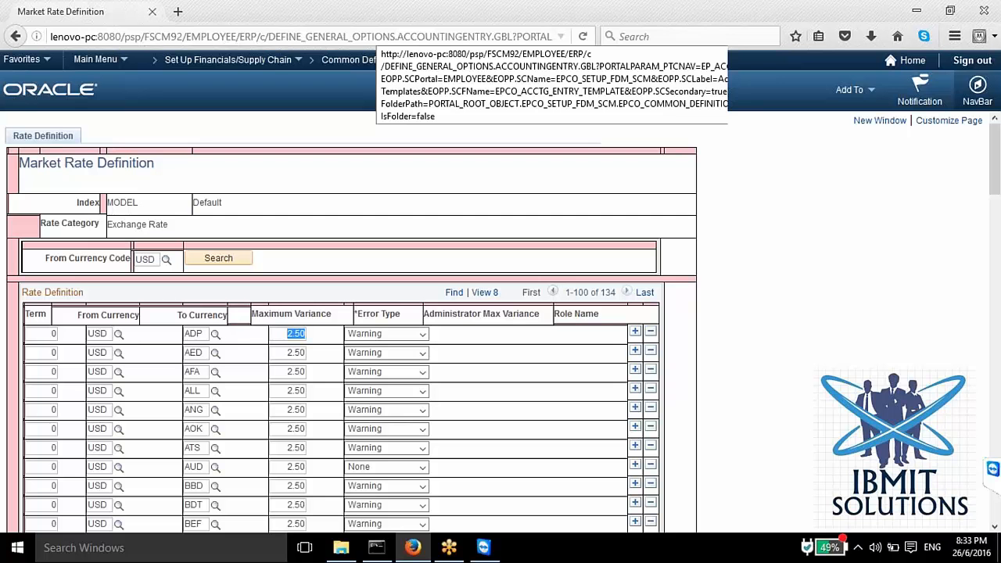
pyautogui.click(306, 183)
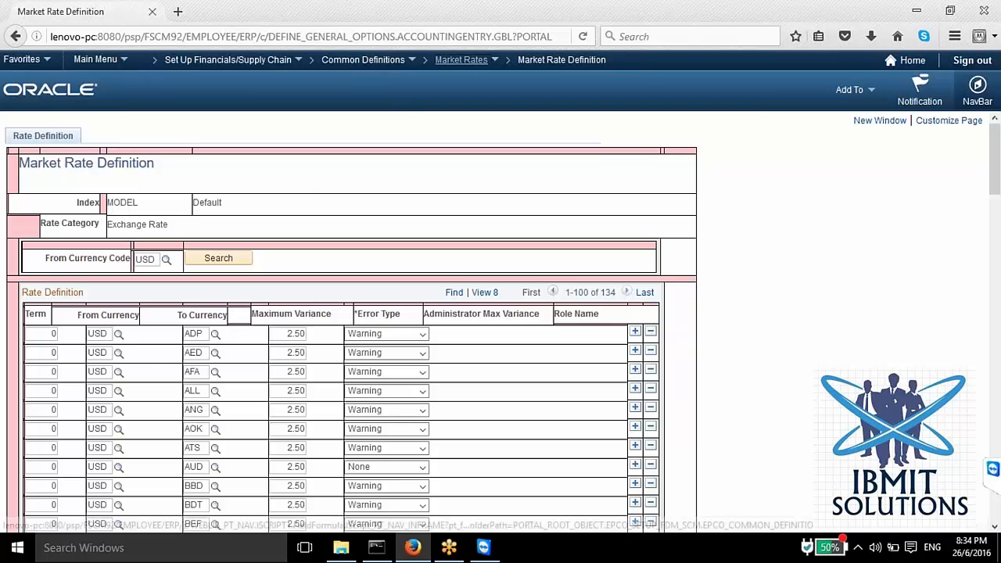
# Step: Go to Market Rates without saving changes, search index MODEL, and open the ADP to ADP rate of type HSTRE
pyautogui.click(462, 60)
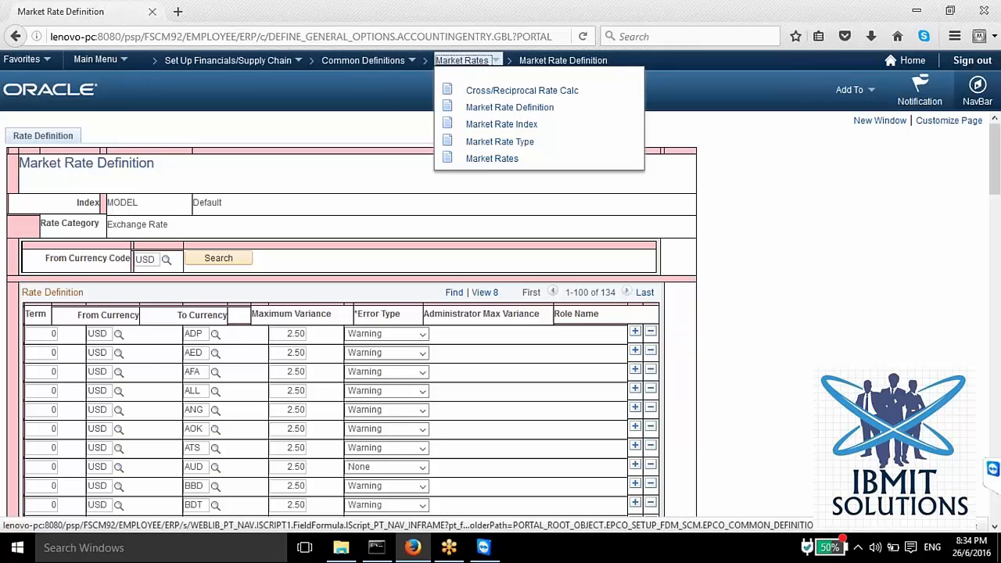
pyautogui.click(504, 160)
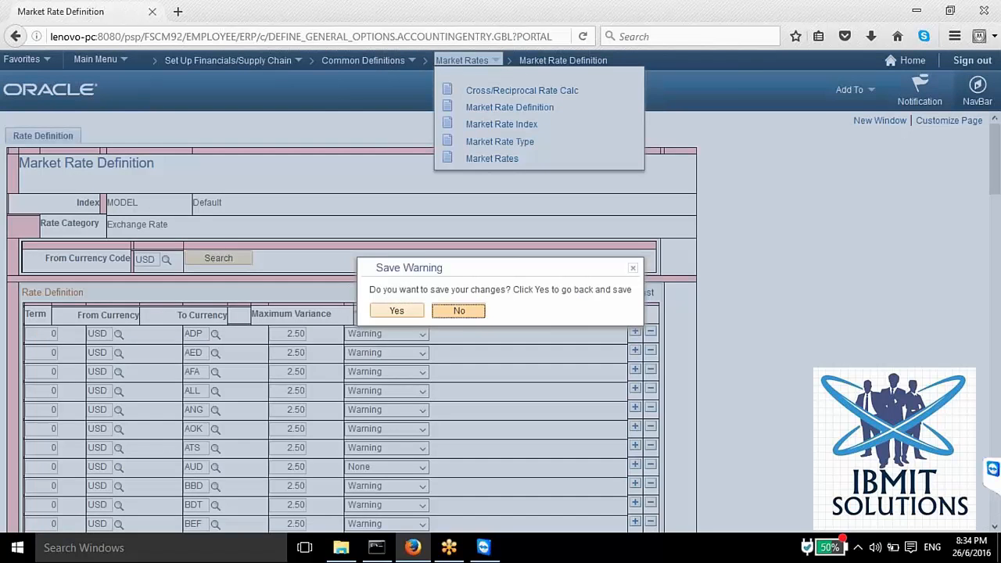
pyautogui.click(458, 308)
pyautogui.click(31, 383)
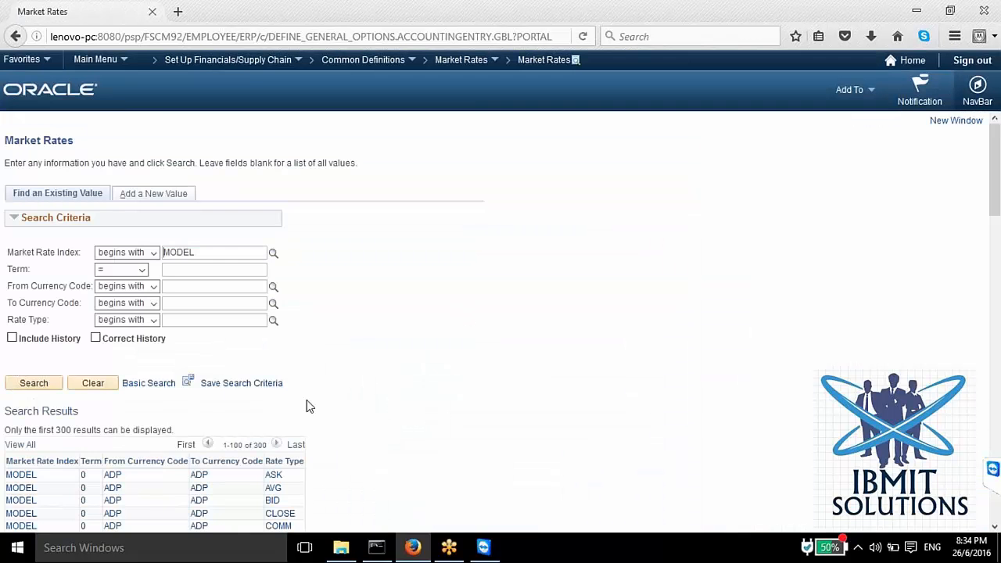
pyautogui.scroll(-2, 307, 406)
pyautogui.click(23, 462)
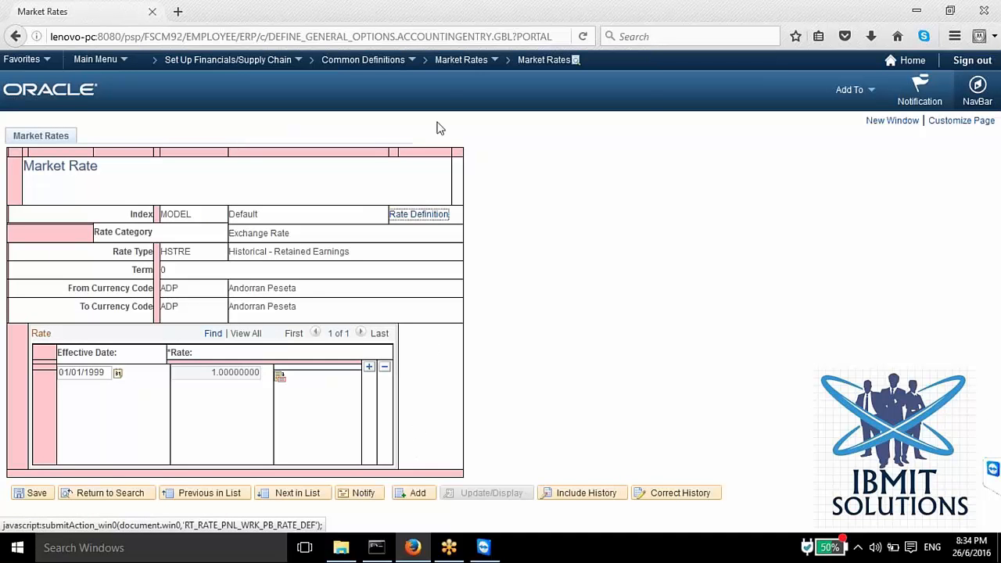
# Step: View the MODEL Market Rate Index definition, followed by the Cross/Reciprocal Rate Calc search page
pyautogui.click(461, 60)
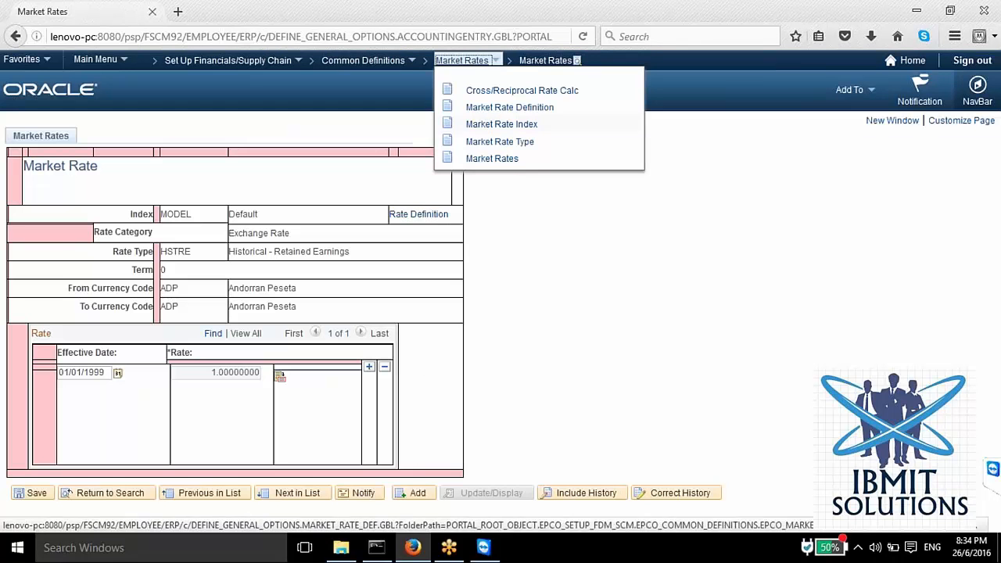
pyautogui.click(485, 124)
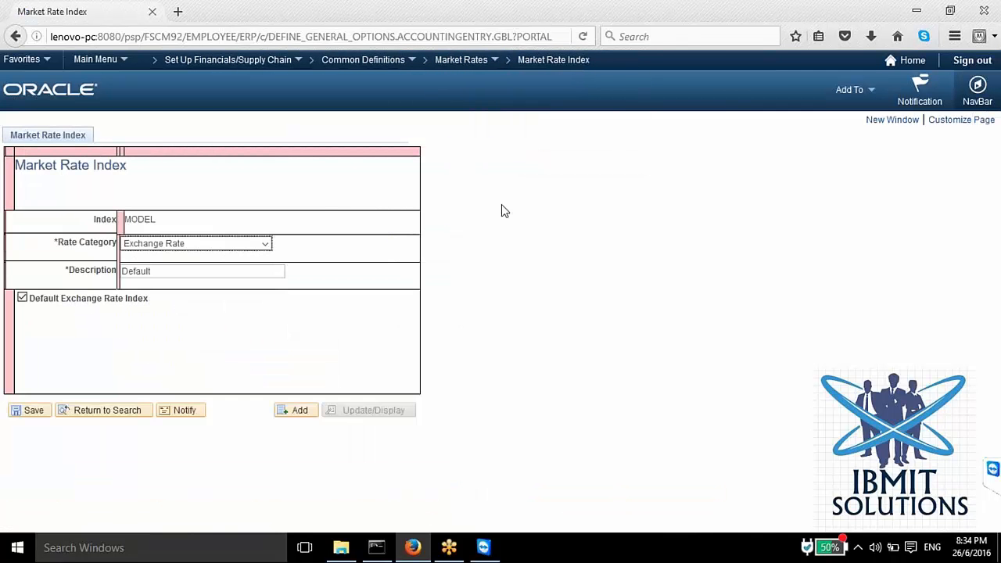
pyautogui.click(495, 60)
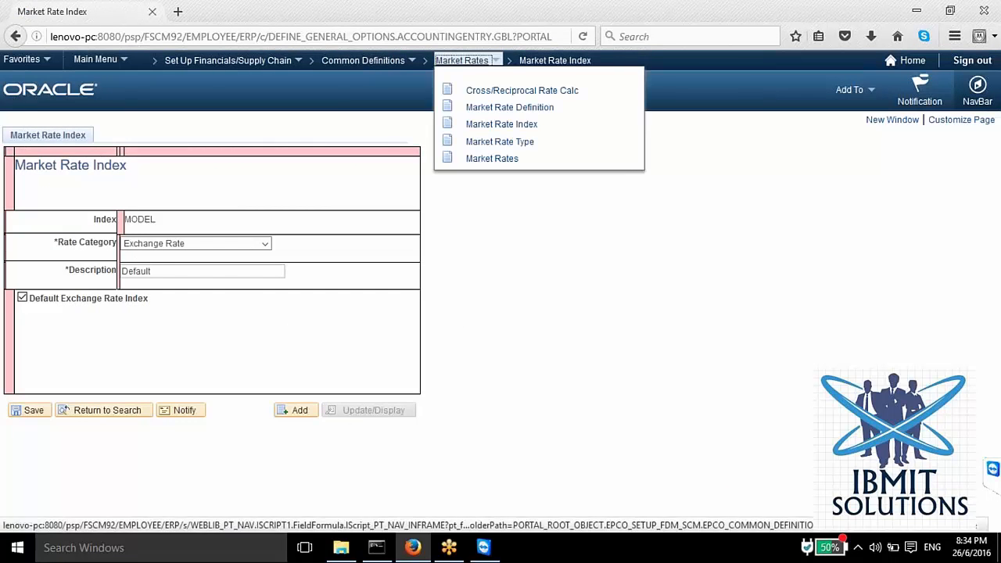
pyautogui.click(505, 91)
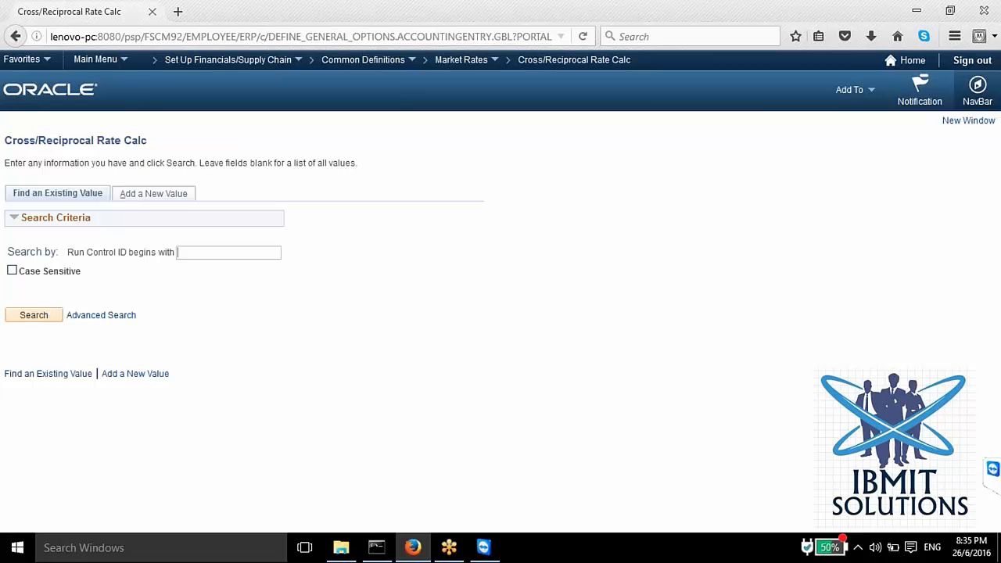
# Step: Return to Market Rates, search with all criteria left blank, and look through the listed rates
pyautogui.moveTo(462, 63)
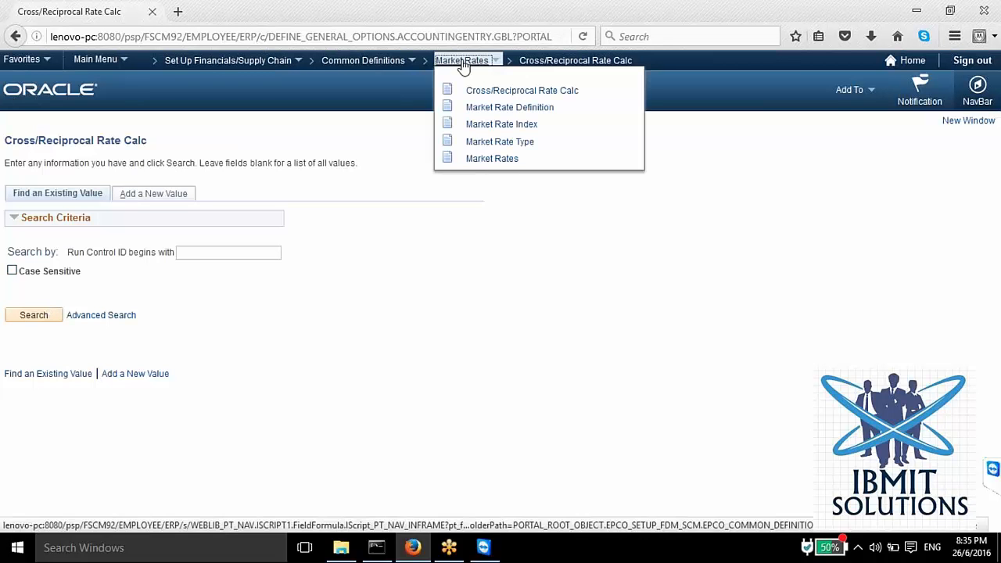
pyautogui.click(483, 160)
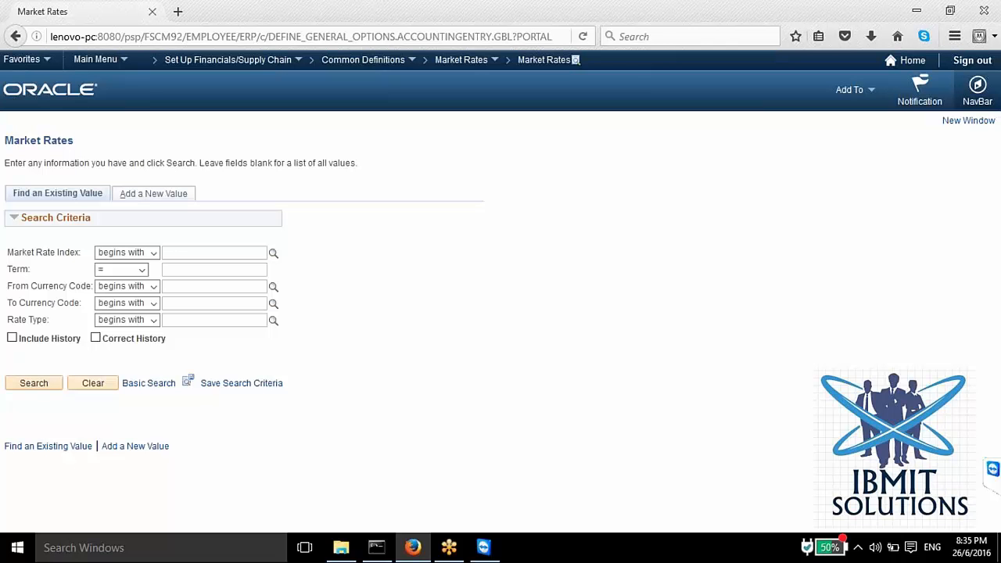
pyautogui.click(40, 389)
pyautogui.scroll(-5, 31, 439)
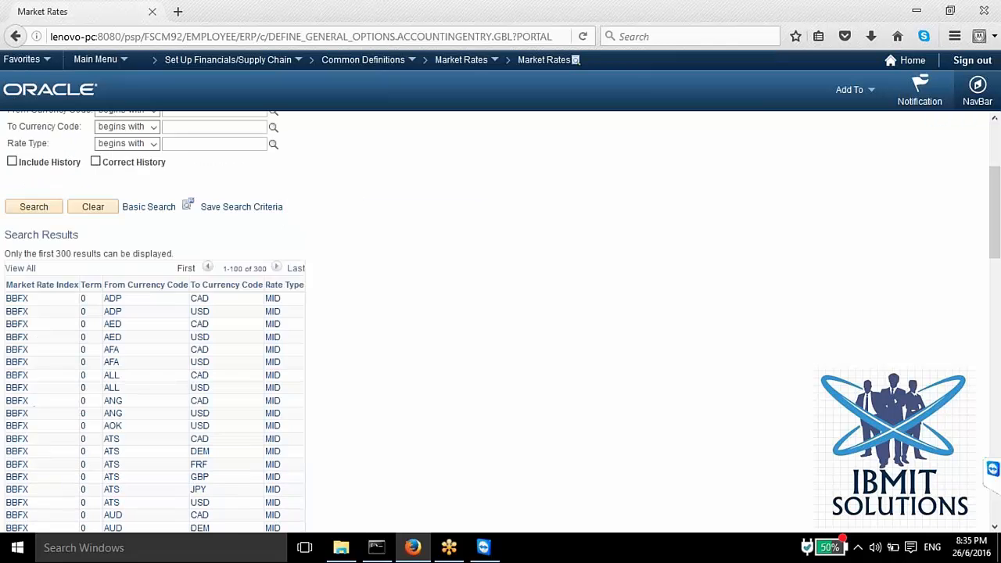
# Step: Open the BBFX MID market rate from AUD to FRF and view its Rate Definition, closing it without changes
pyautogui.click(17, 467)
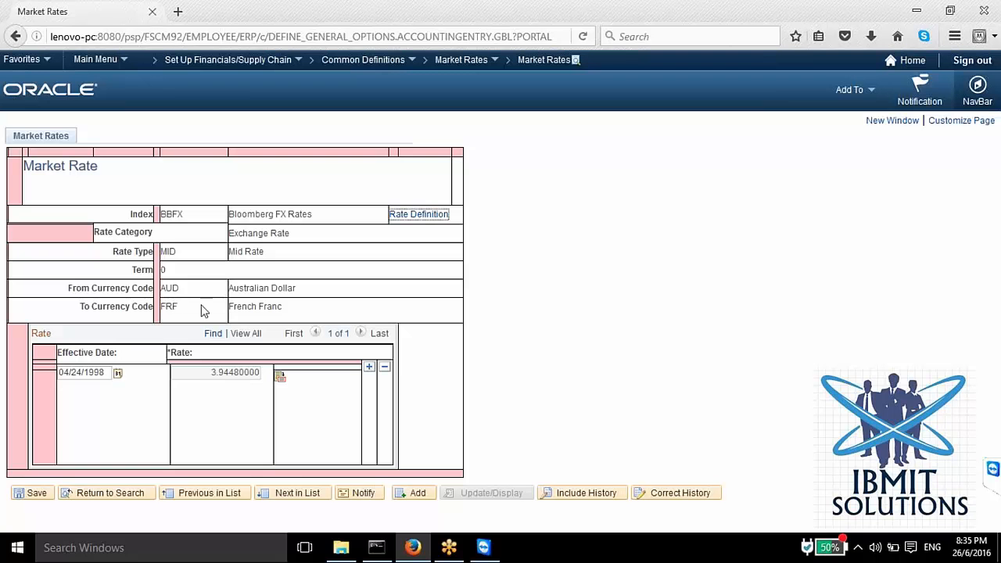
pyautogui.click(199, 377)
pyautogui.click(413, 221)
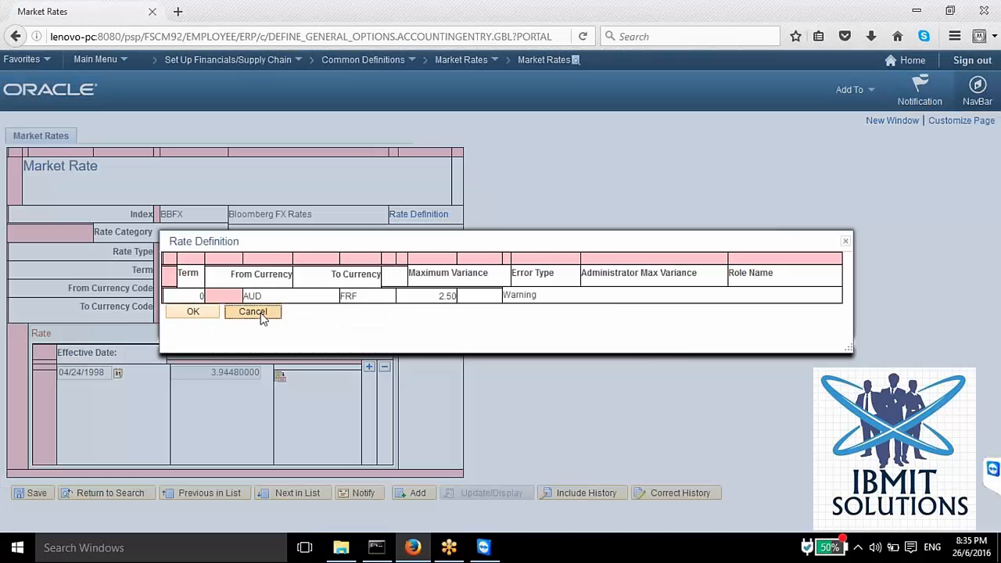
pyautogui.click(253, 312)
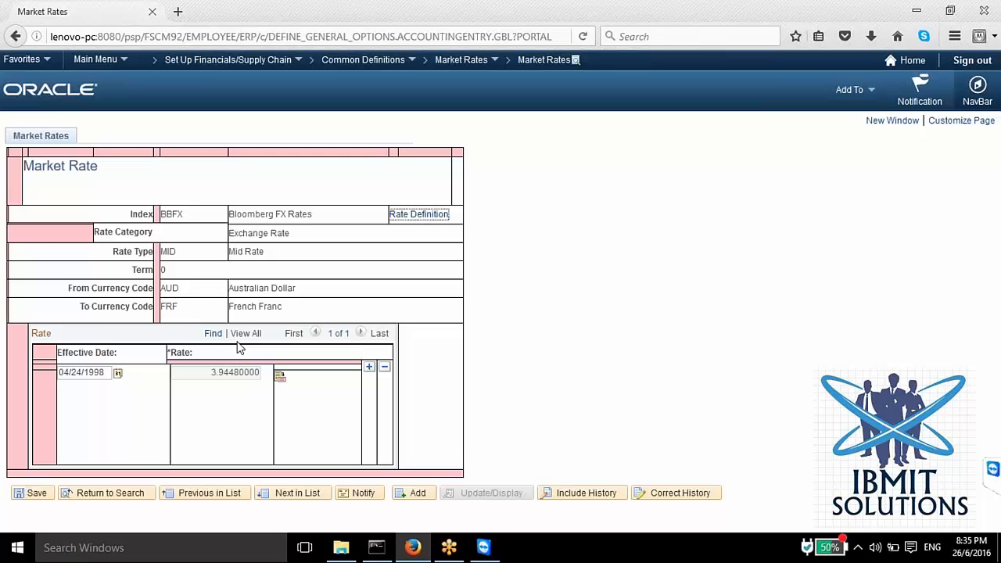
pyautogui.click(389, 282)
# Step: Return to the market rate search and look up the BBFX MID rate from USD to FRF
pyautogui.click(137, 494)
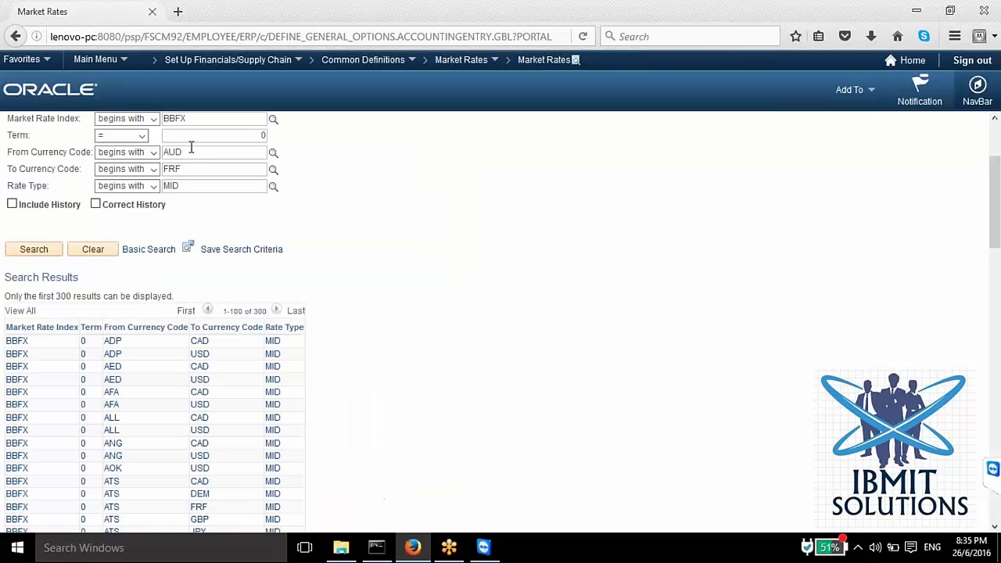
pyautogui.click(192, 149)
pyautogui.press('BackSpace')
pyautogui.press('BackSpace')
pyautogui.press('BackSpace')
pyautogui.write('usd')
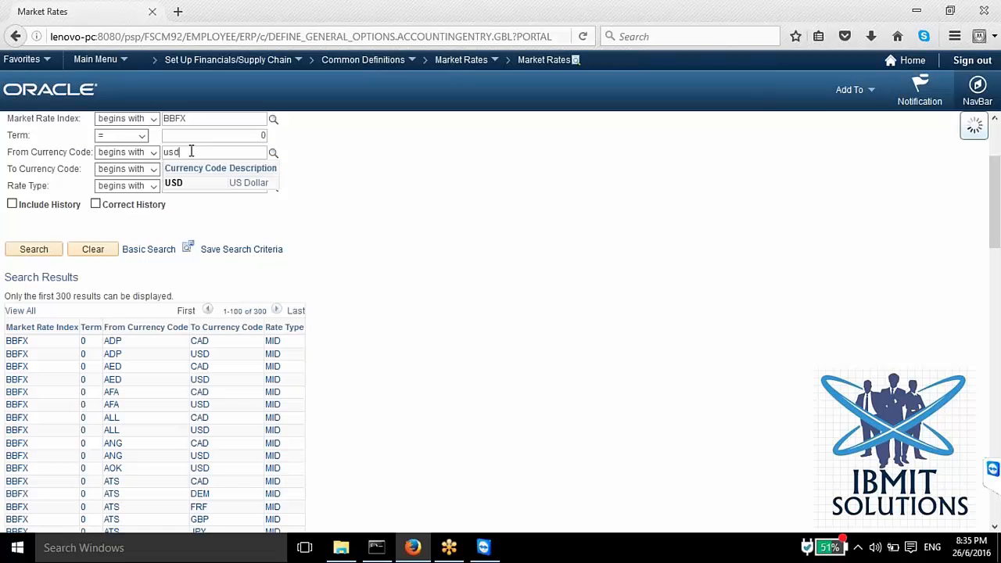
pyautogui.press('Return')
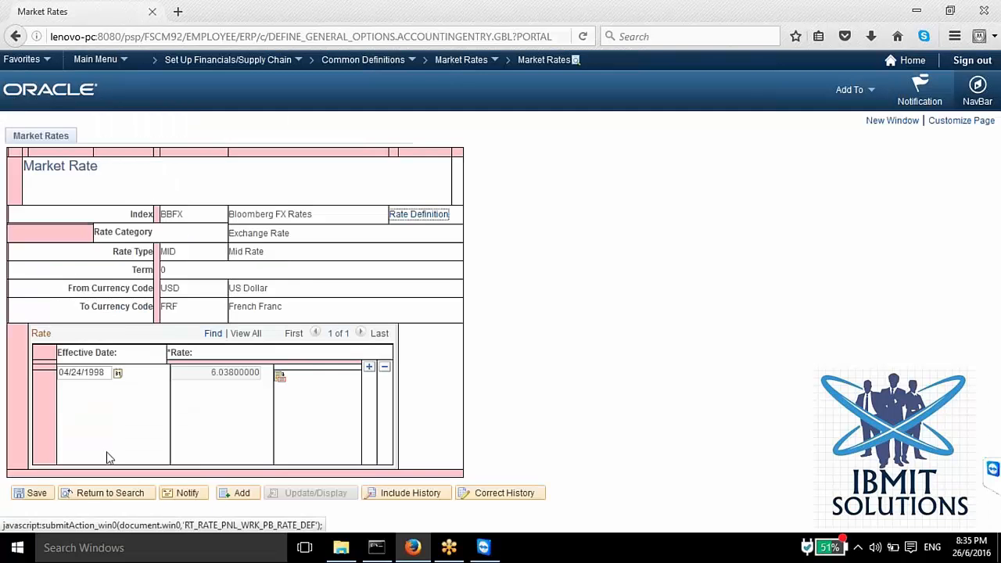
# Step: Go back to the search and look up the BBFX MID rate from USD to INR
pyautogui.click(110, 494)
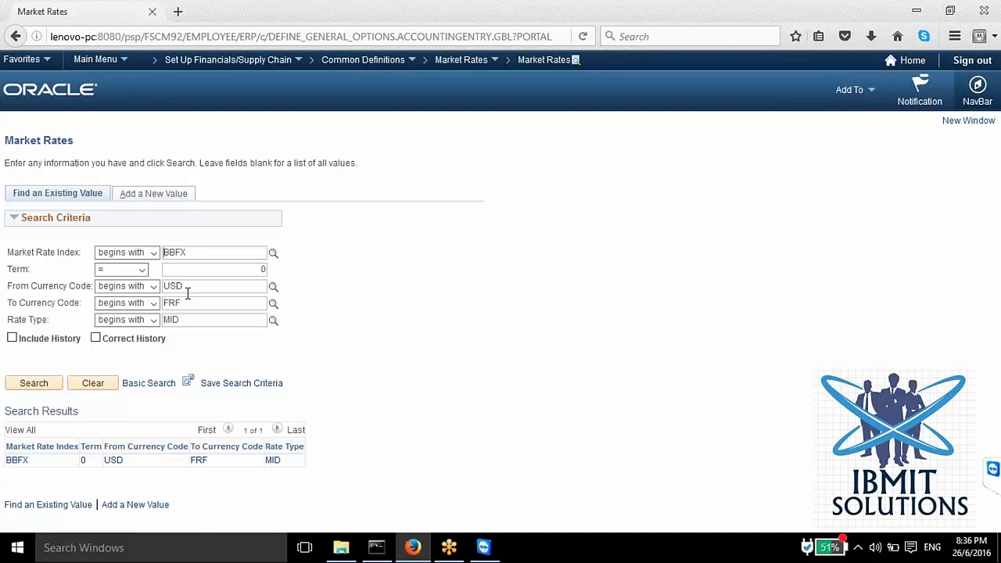
pyautogui.click(188, 302)
pyautogui.press('BackSpace')
pyautogui.press('BackSpace')
pyautogui.press('BackSpace')
pyautogui.write('inr')
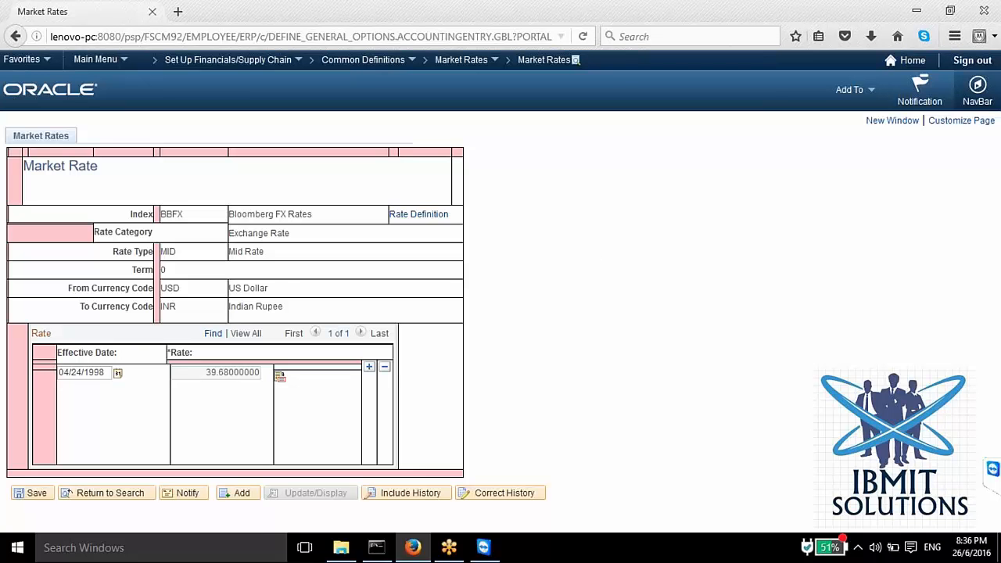
# Step: Look through the PeopleTools components to locate Integration Broker
pyautogui.click(94, 62)
pyautogui.scroll(-15, 135, 420)
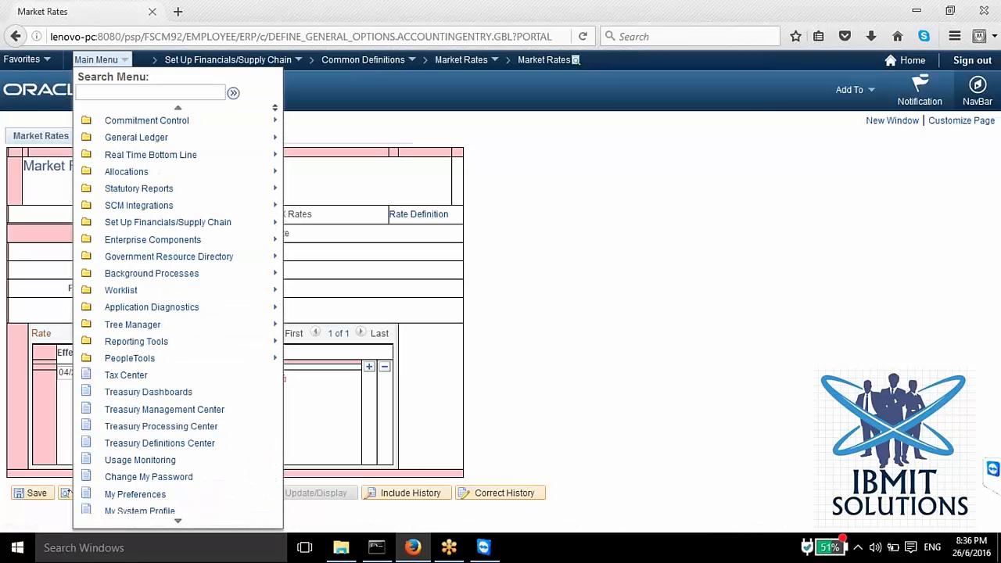
pyautogui.scroll(-2, 117, 309)
pyautogui.moveTo(120, 325)
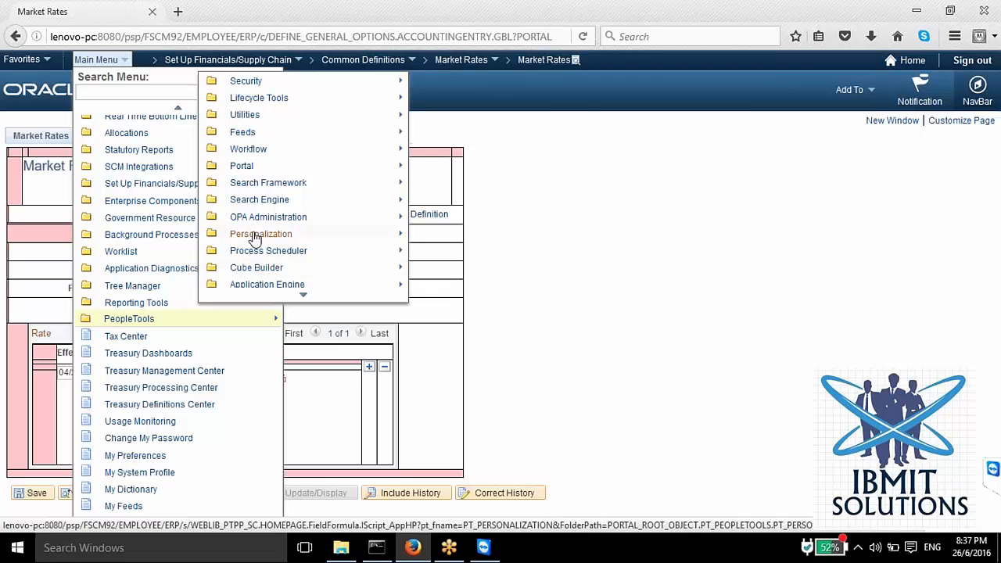
pyautogui.scroll(-5, 255, 239)
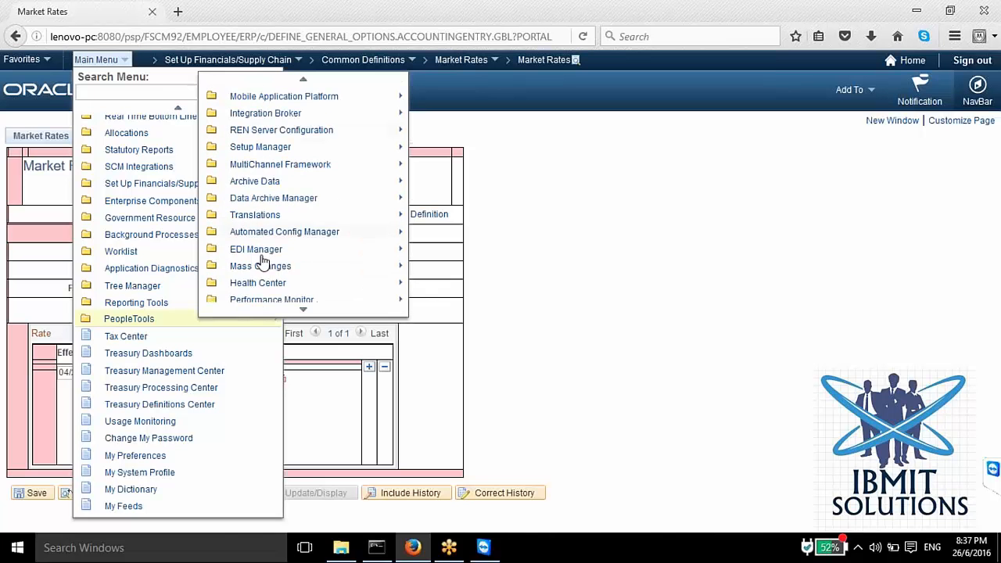
pyautogui.scroll(-3, 262, 261)
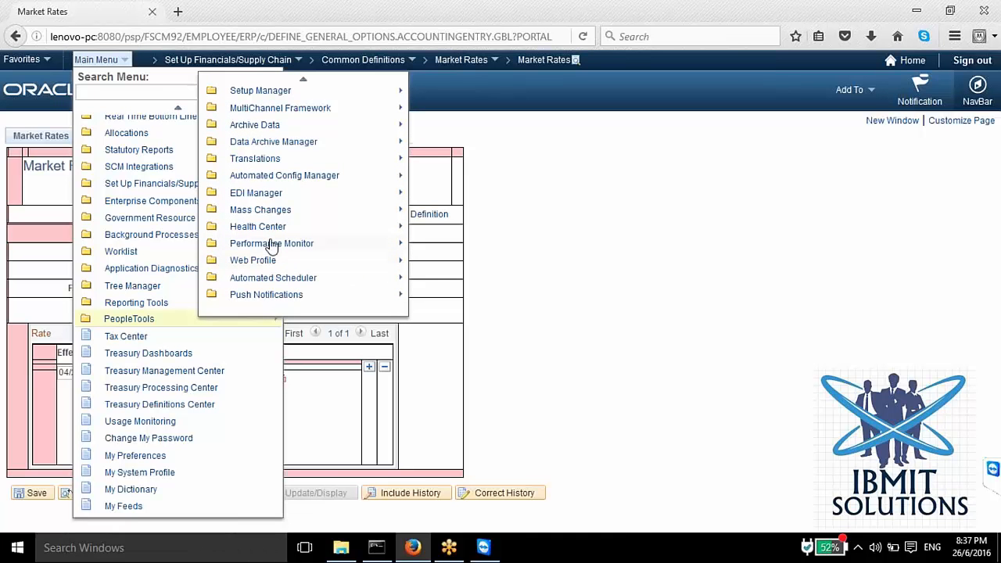
pyautogui.scroll(6, 289, 235)
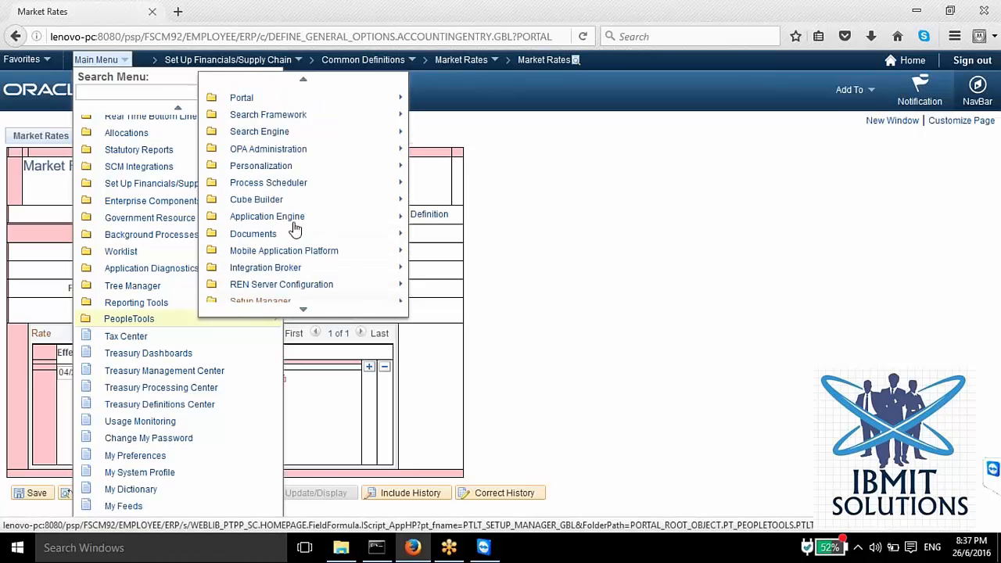
pyautogui.scroll(2, 290, 234)
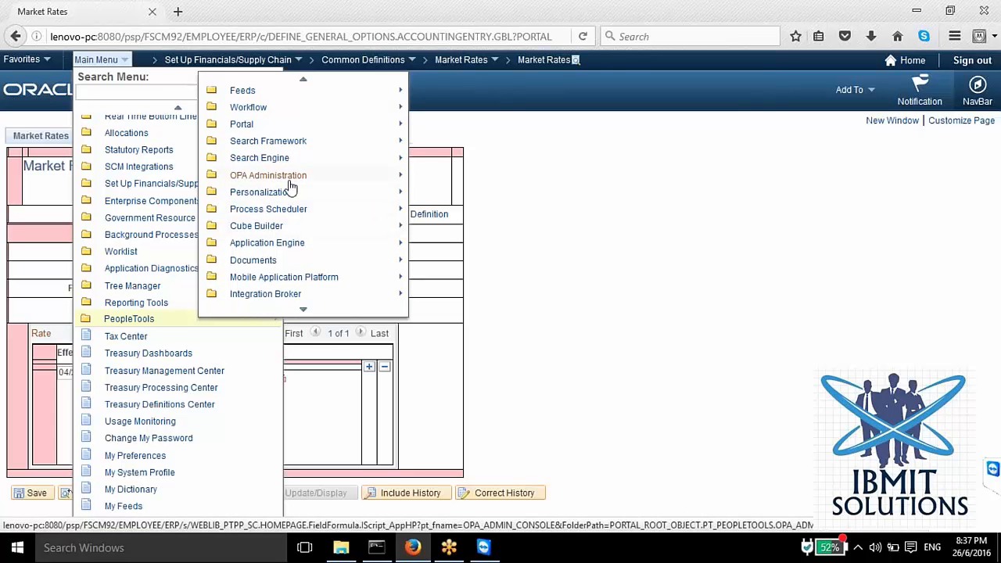
pyautogui.scroll(2, 306, 84)
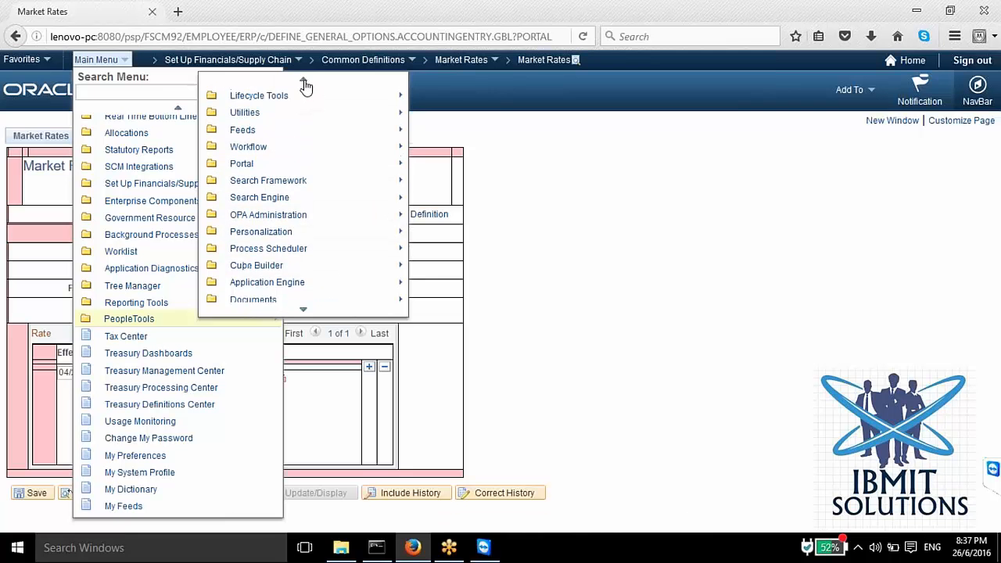
pyautogui.scroll(1, 306, 84)
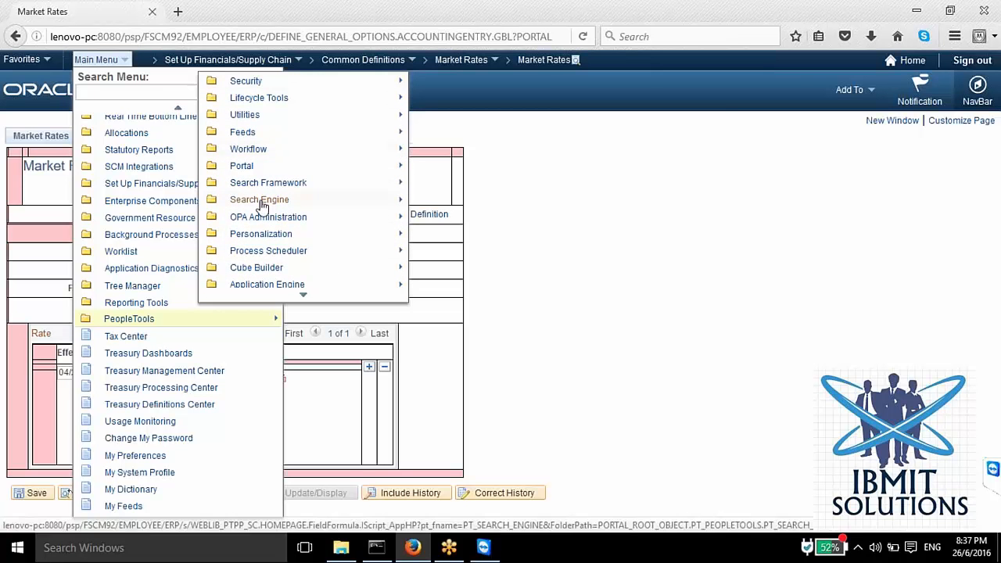
pyautogui.scroll(-5, 262, 206)
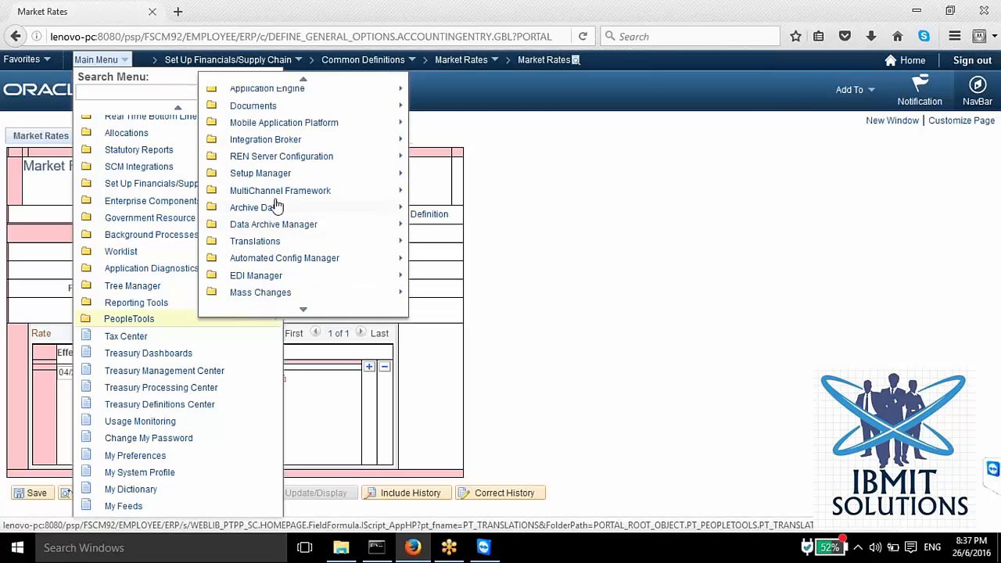
# Step: Open Messages under Integration Broker's Integration Setup and list all messages with blank search criteria
pyautogui.moveTo(270, 144)
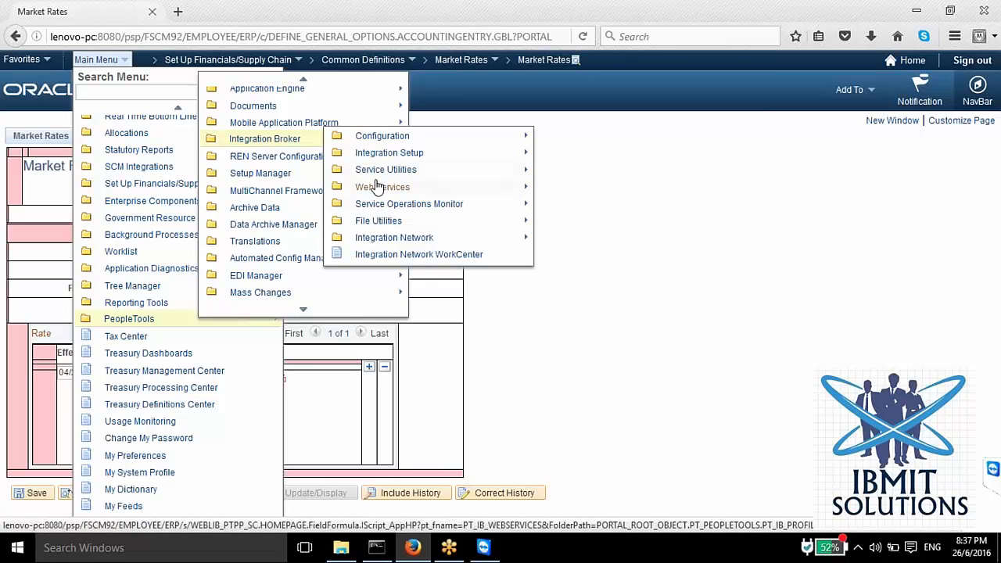
pyautogui.click(398, 143)
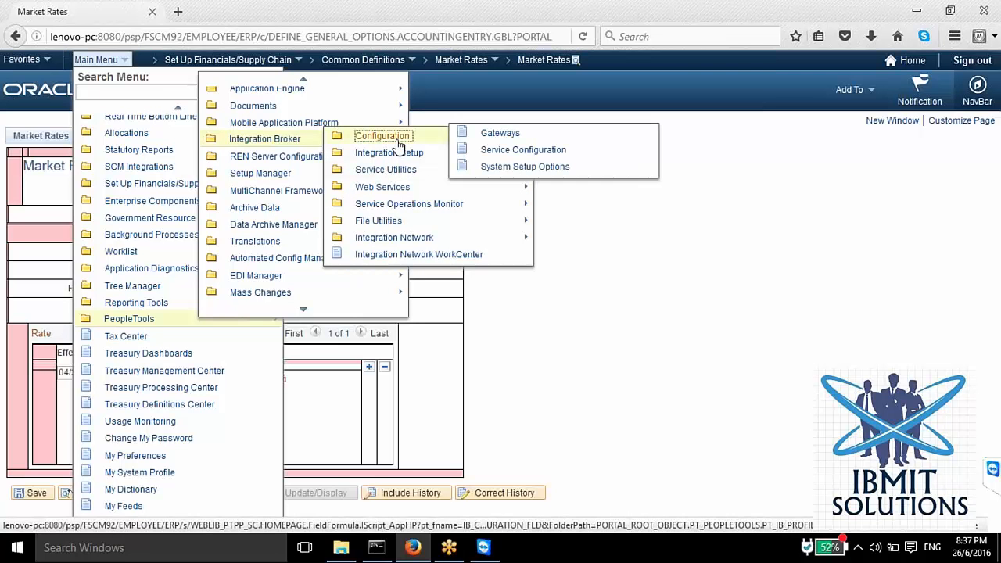
pyautogui.click(389, 154)
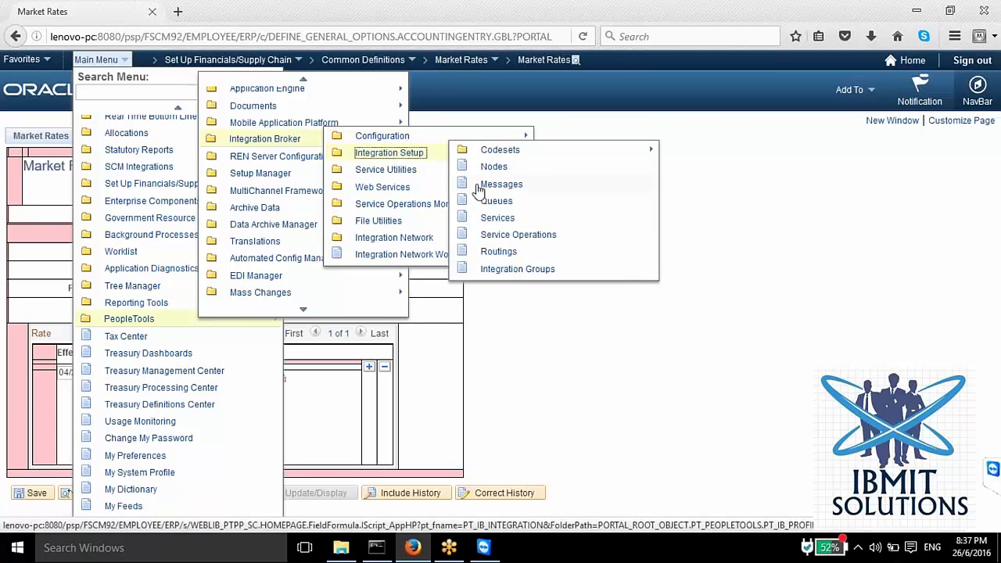
pyautogui.click(493, 187)
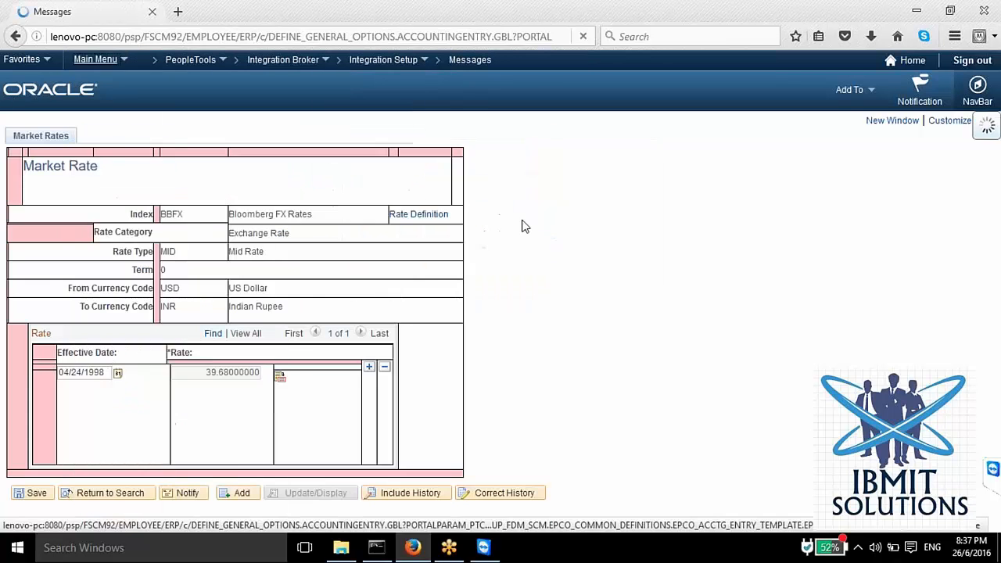
pyautogui.click(88, 261)
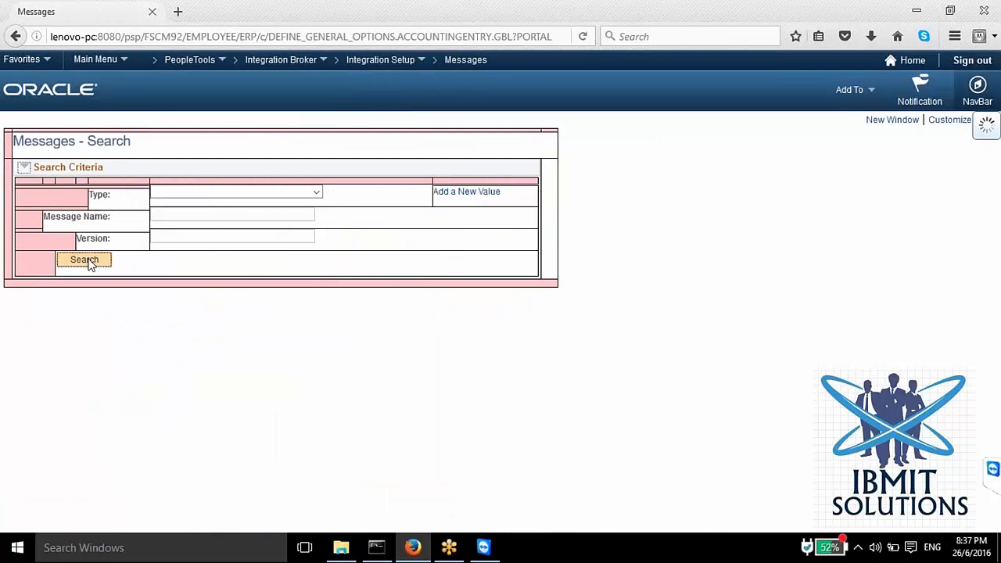
# Step: Search the messages for names matching %RATE%
pyautogui.click(197, 219)
pyautogui.write('%%')
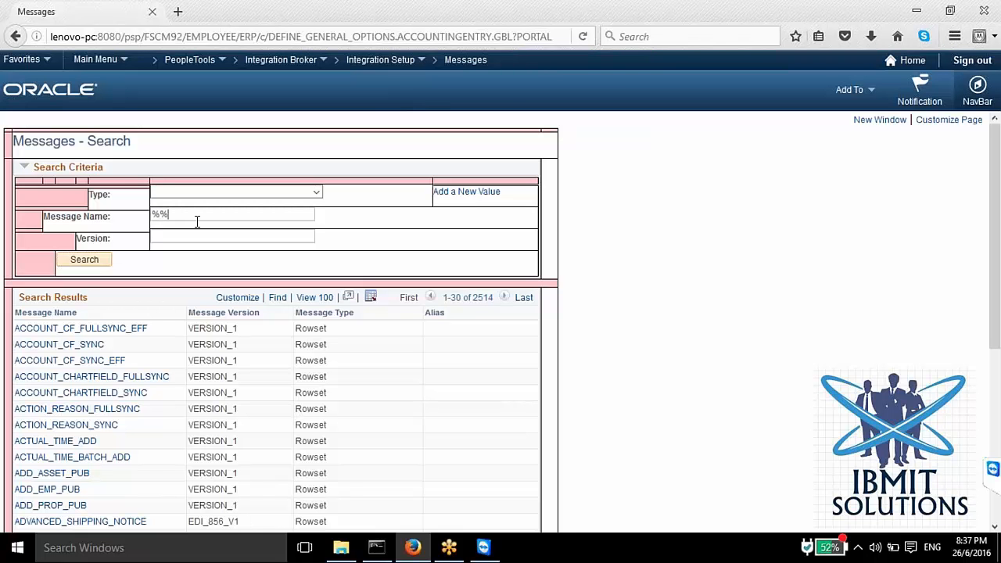
pyautogui.write('rate')
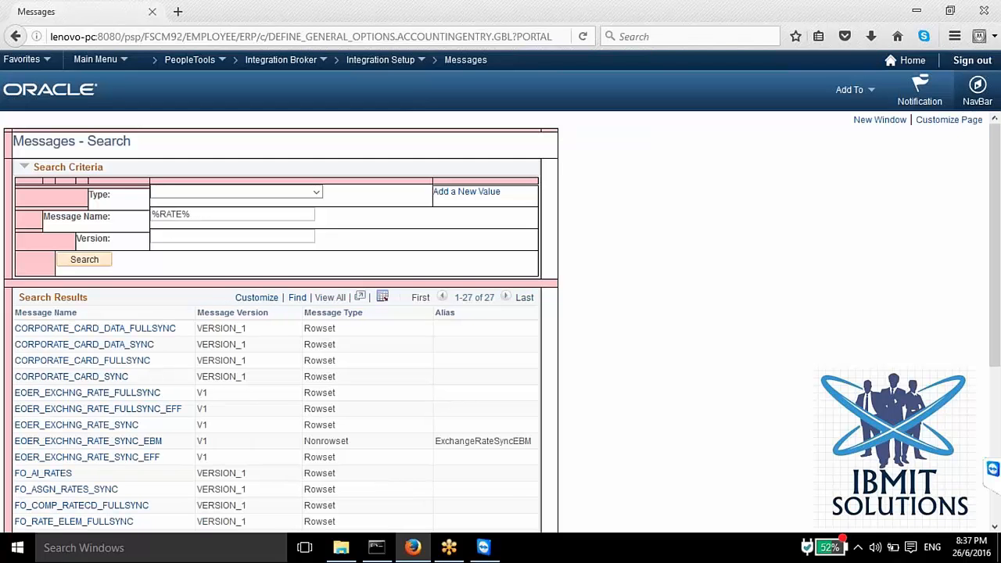
# Step: Narrow the message name search to MAR%RATE% and open the MARKET_RATE_LOAD message definition
pyautogui.click(156, 216)
pyautogui.write('mar')
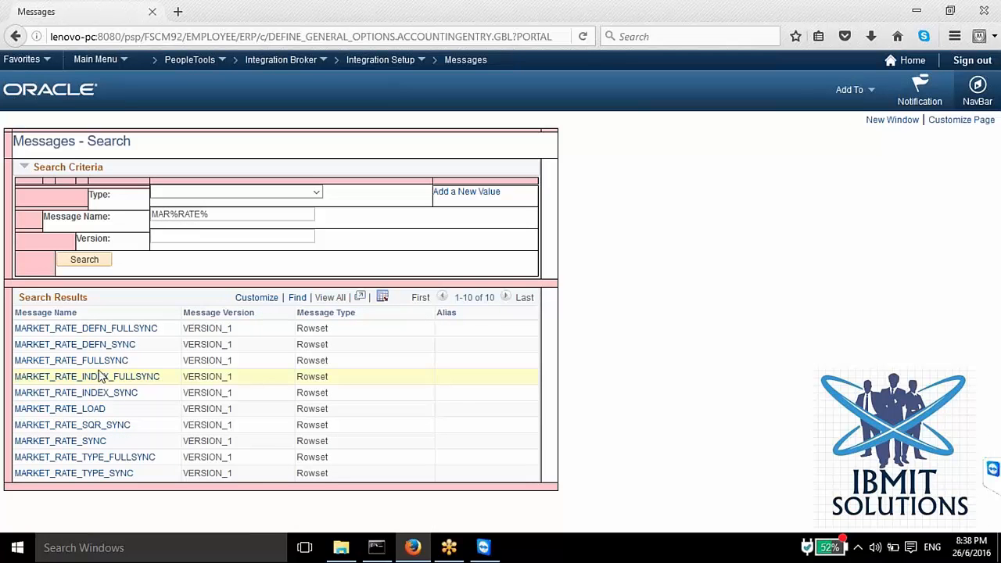
pyautogui.click(73, 410)
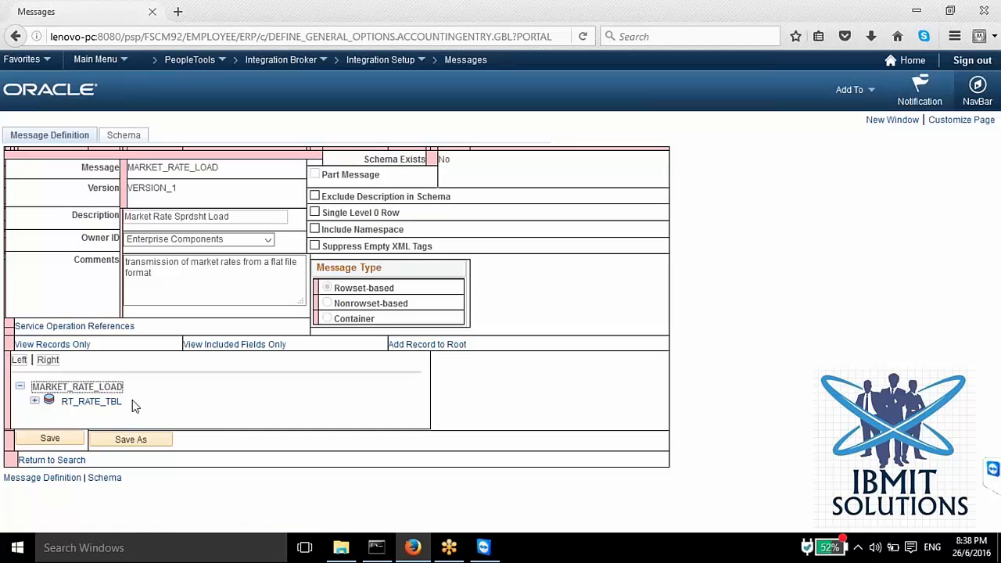
# Step: Expand the RT_RATE_TBL record in the MARKET_RATE_LOAD message and examine its fields
pyautogui.moveTo(78, 402)
pyautogui.mouseDown()
pyautogui.moveTo(123, 402)
pyautogui.moveTo(69, 401)
pyautogui.mouseUp()
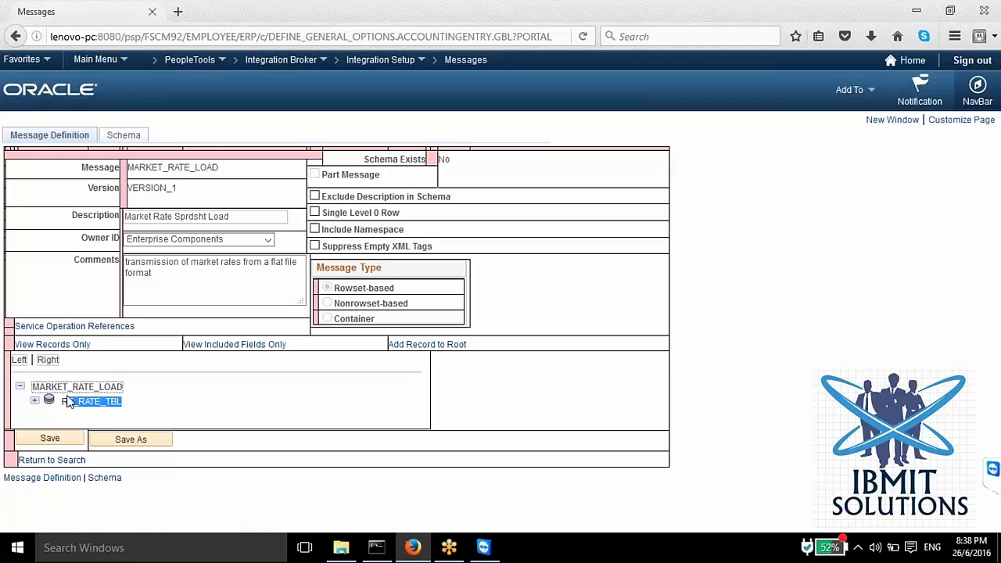
pyautogui.click(35, 400)
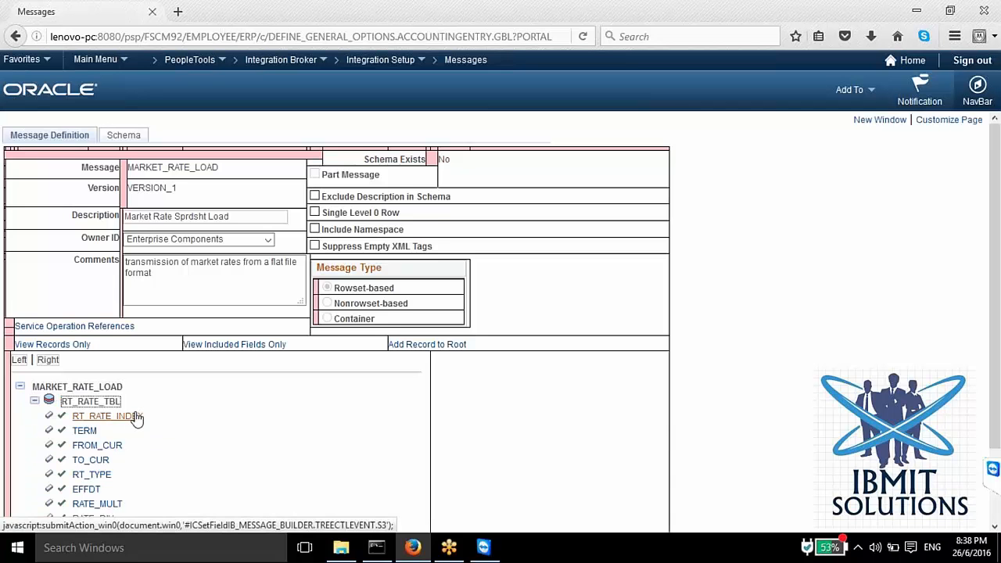
pyautogui.scroll(-1, 138, 419)
pyautogui.scroll(-2, 137, 416)
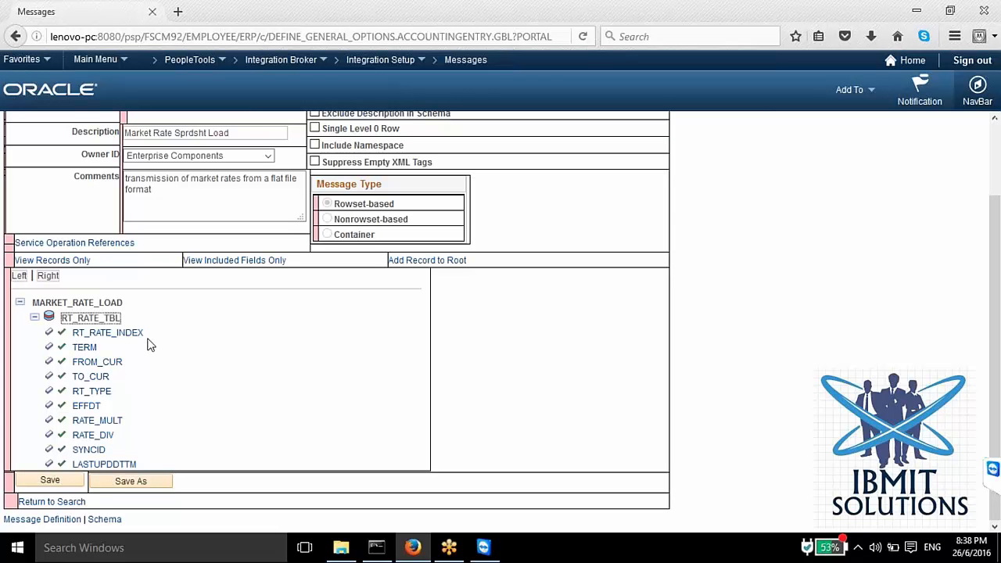
pyautogui.scroll(3, 244, 394)
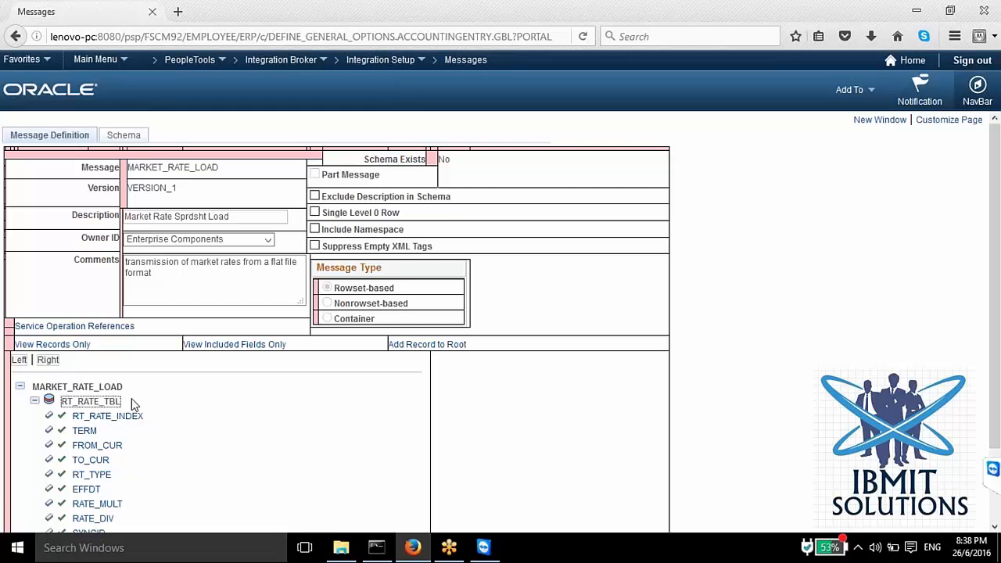
pyautogui.moveTo(125, 401); pyautogui.dragTo(38, 400)
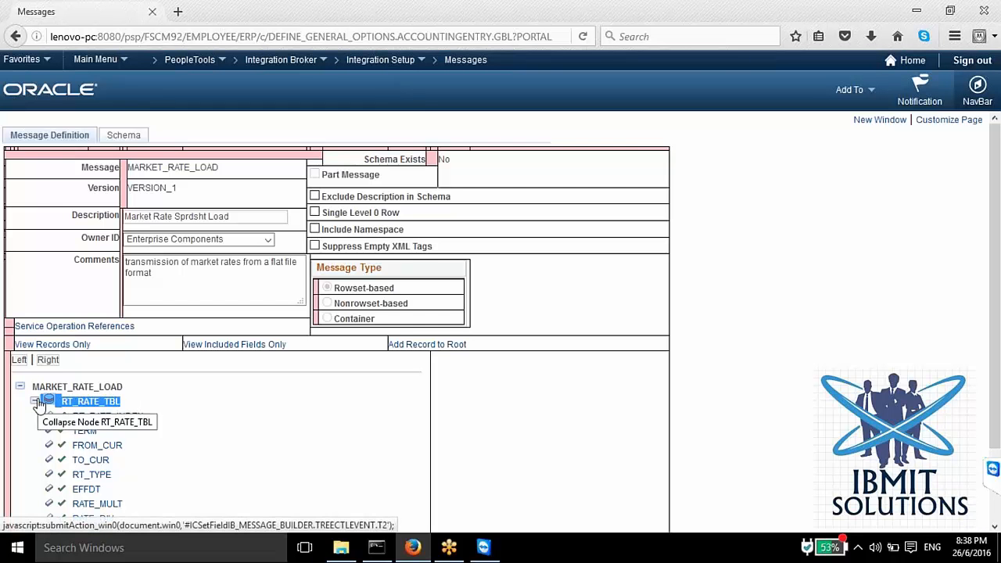
pyautogui.click(338, 451)
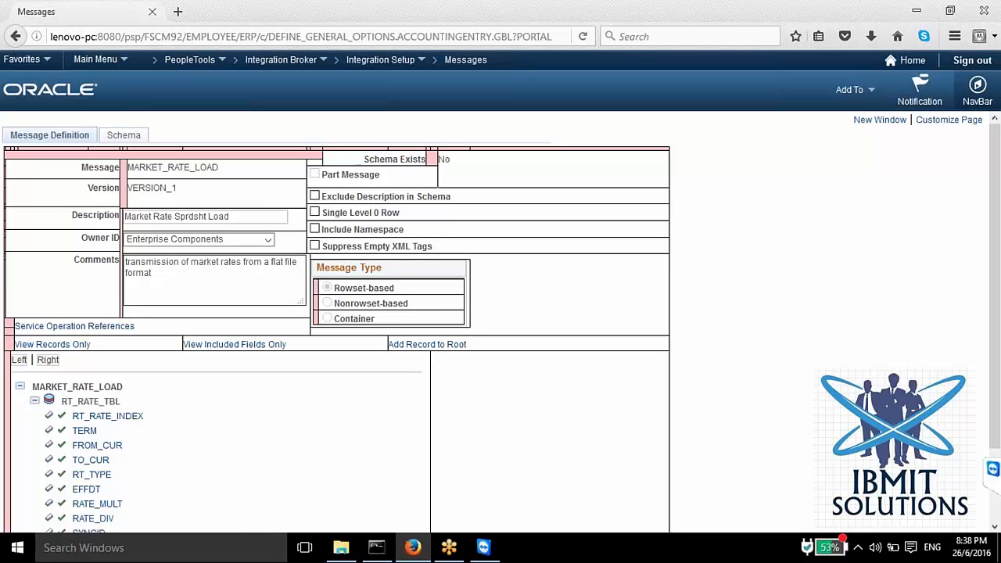
pyautogui.moveTo(120, 401); pyautogui.dragTo(61, 401)
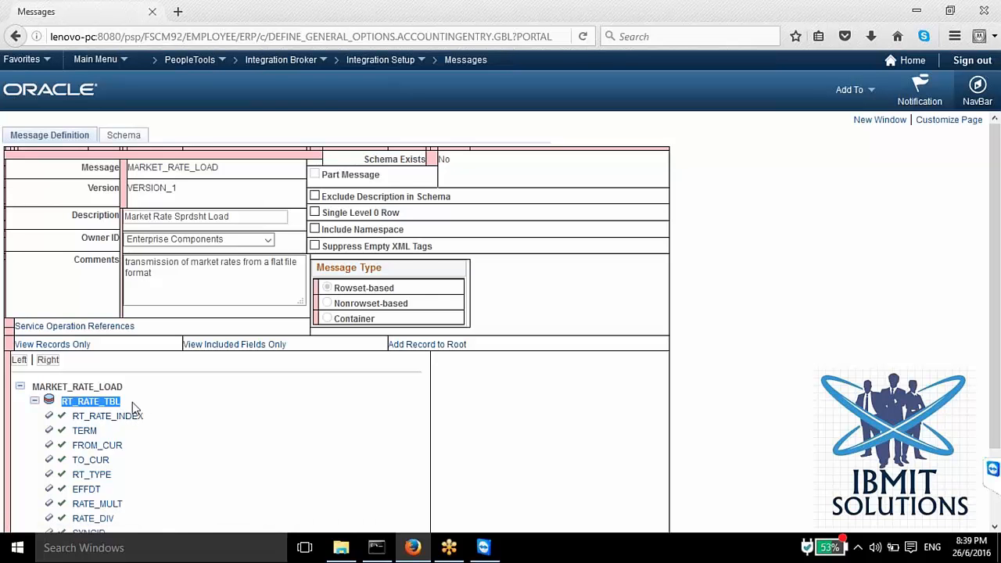
pyautogui.click(36, 377)
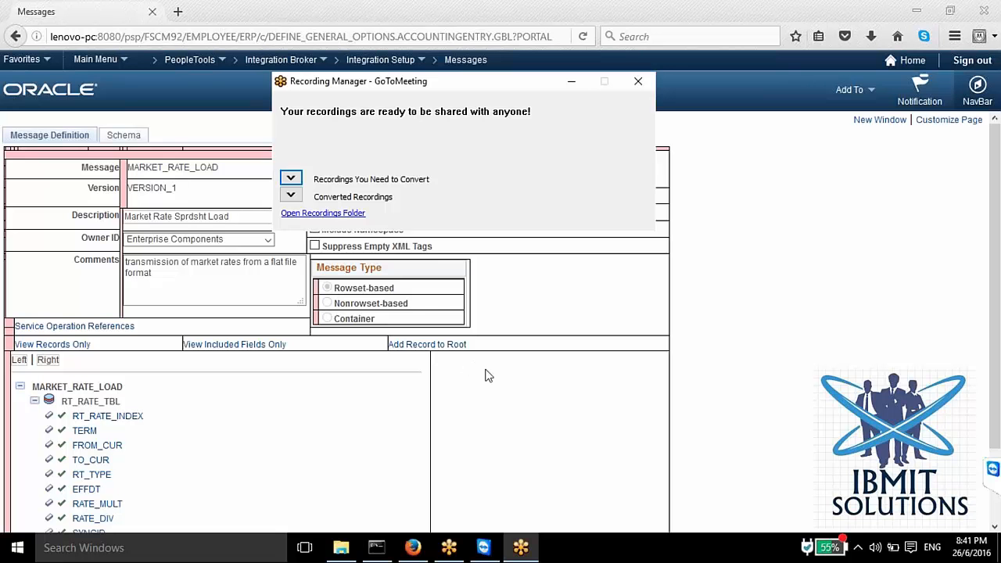
pyautogui.click(521, 547)
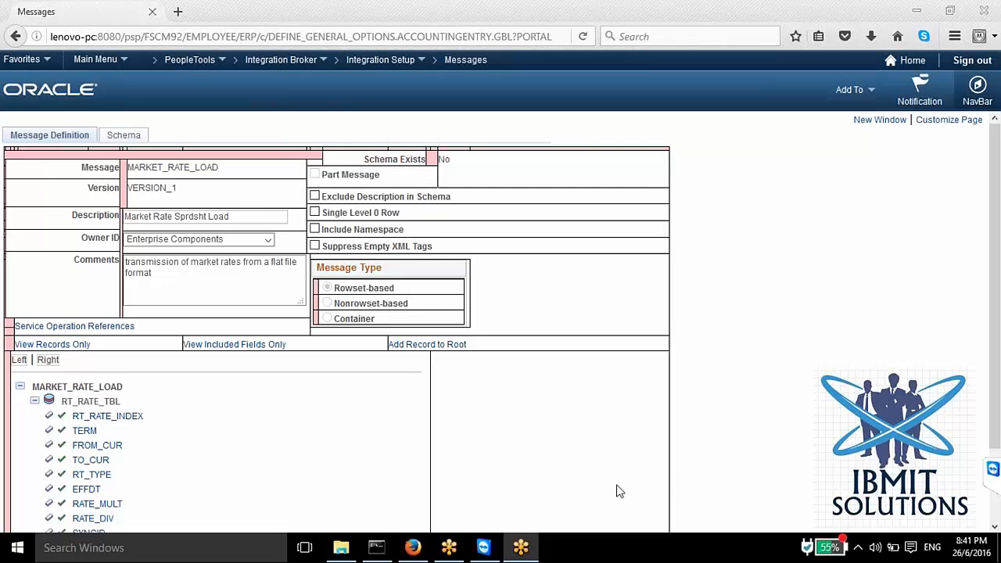
pyautogui.click(520, 547)
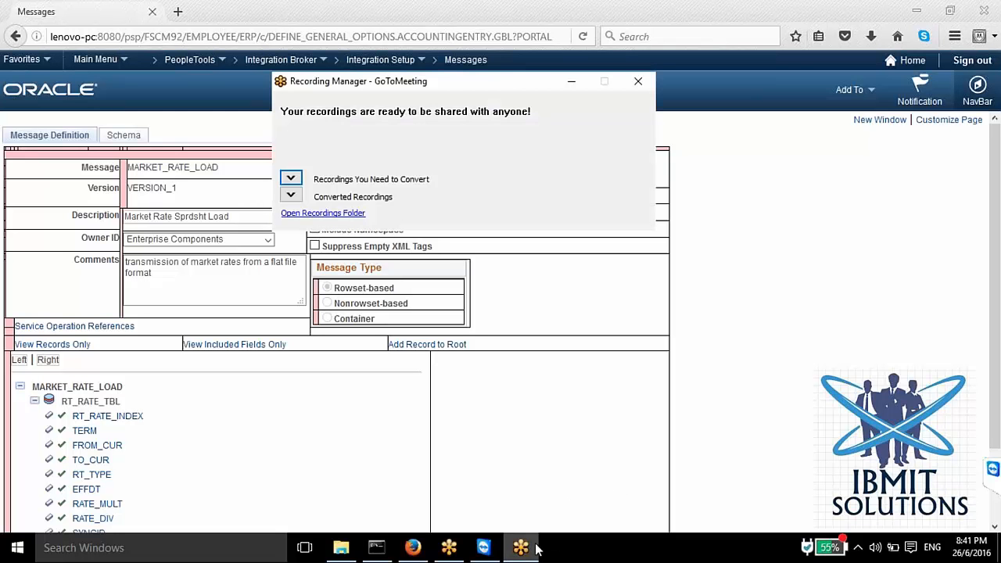
# Step: In GoToMeeting's Recording Manager, expand the list of recordings that need converting and open the recordings folder
pyautogui.click(291, 179)
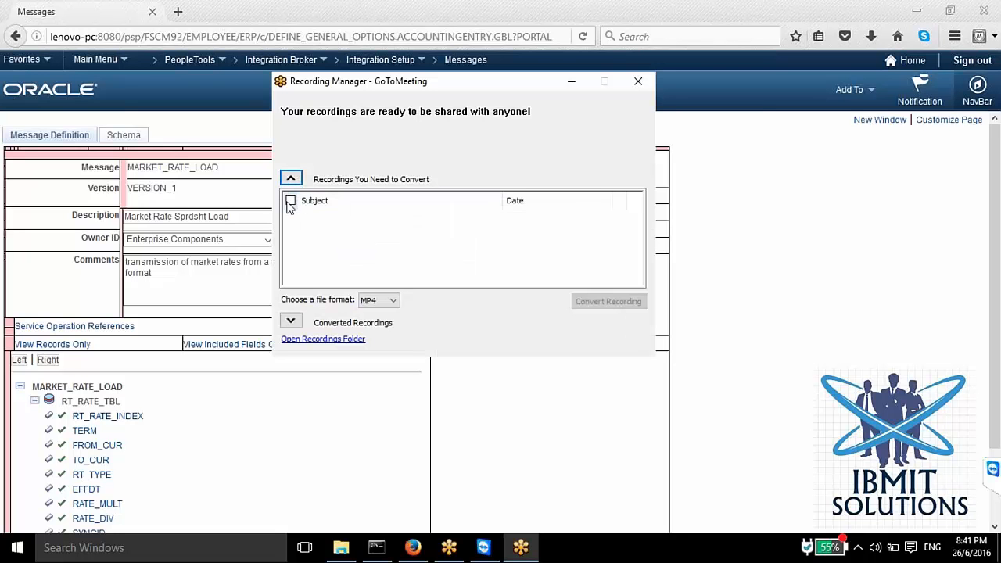
pyautogui.click(450, 552)
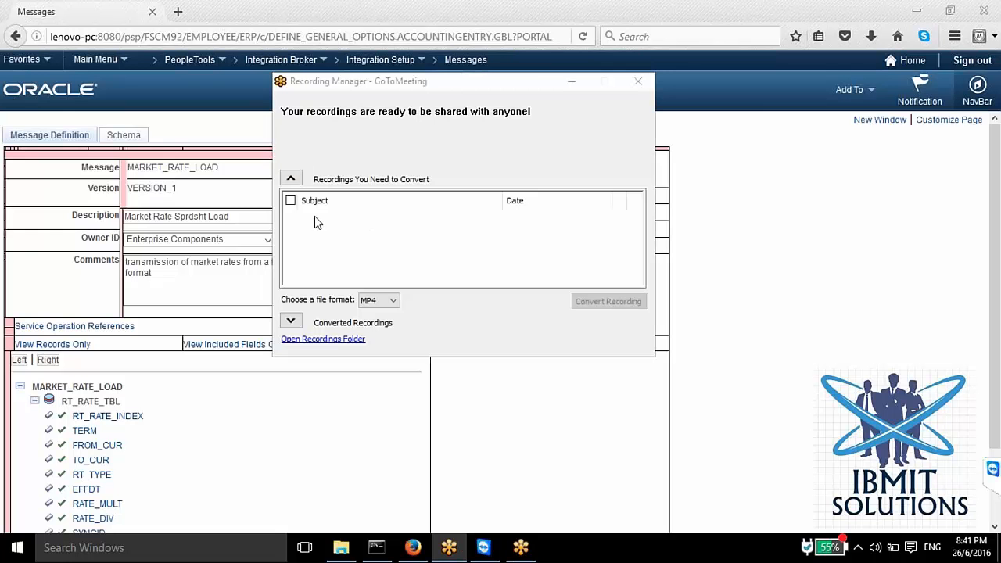
pyautogui.click(326, 341)
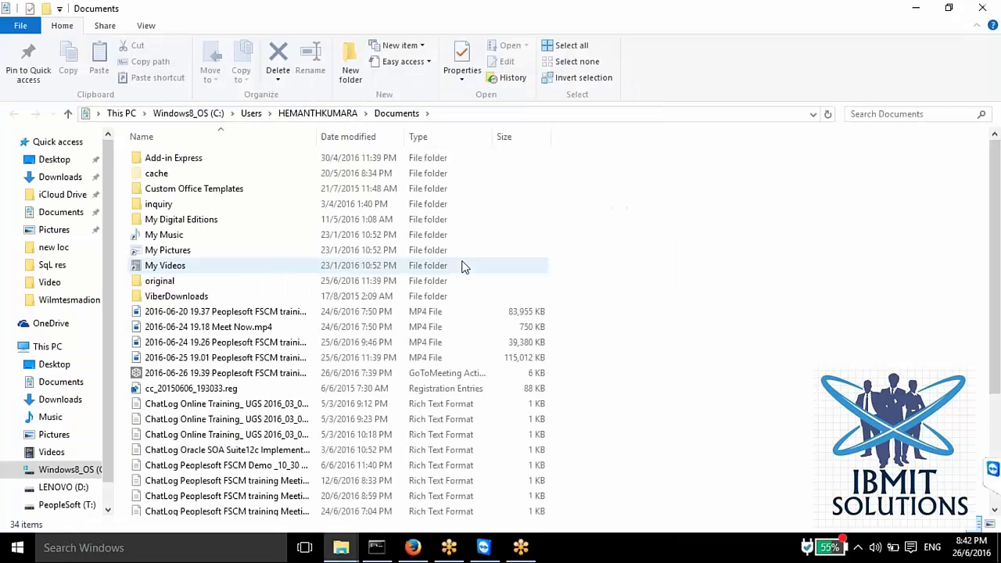
# Step: Try to open the 2016-06-26 19.39 Peoplesoft FSCM training recording, and select it again in the reopened recordings folder
pyautogui.click(277, 373)
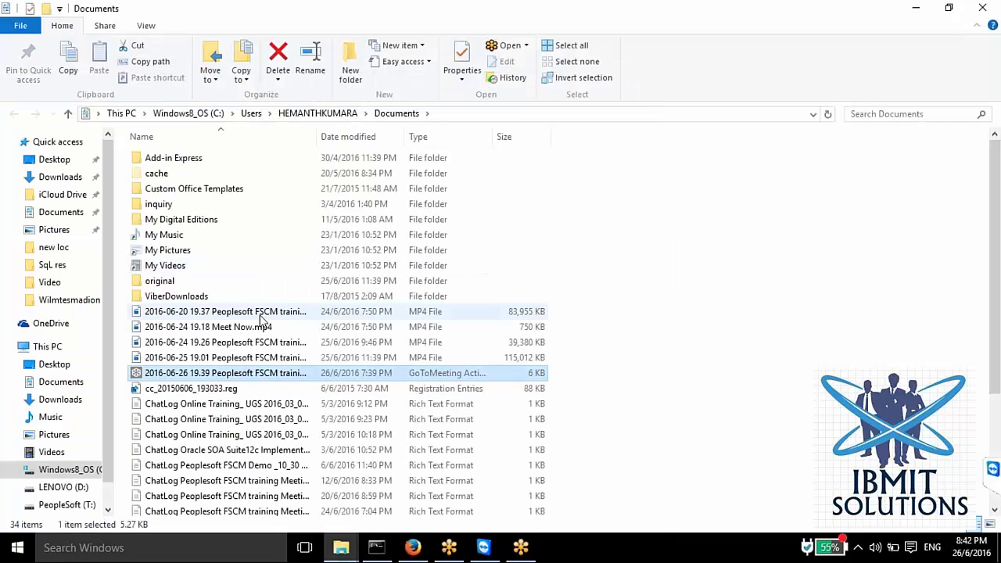
pyautogui.doubleClick(276, 375)
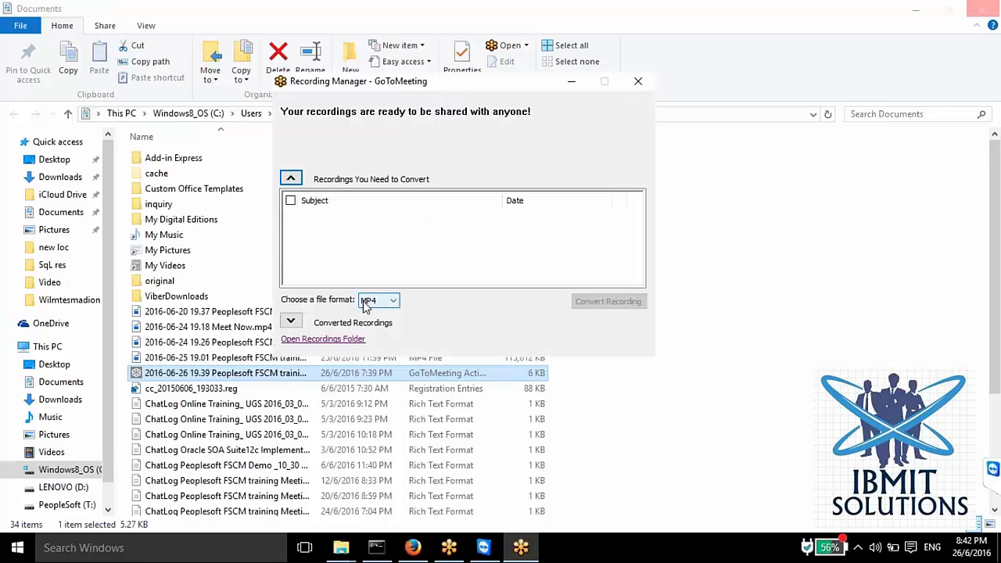
pyautogui.click(339, 339)
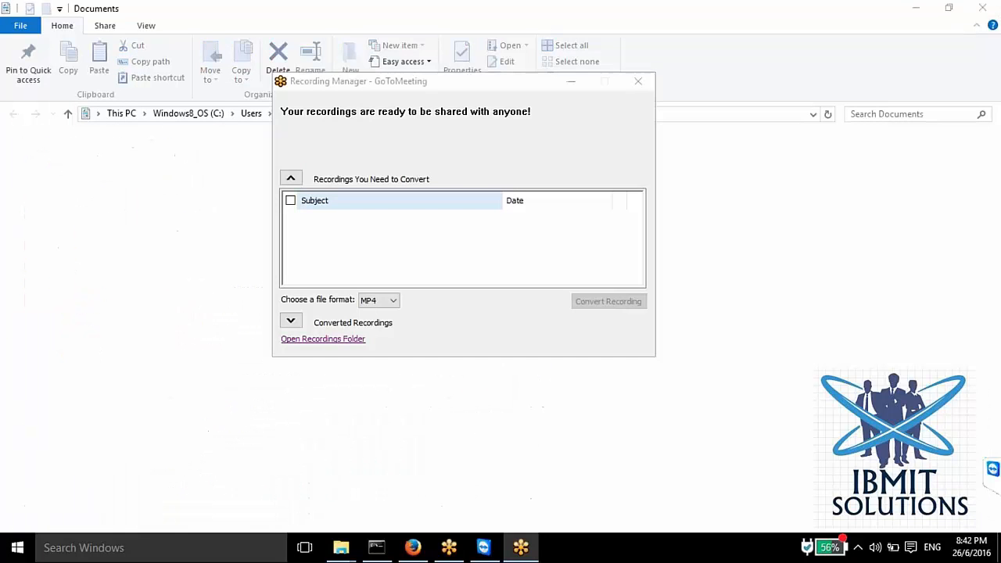
pyautogui.click(211, 373)
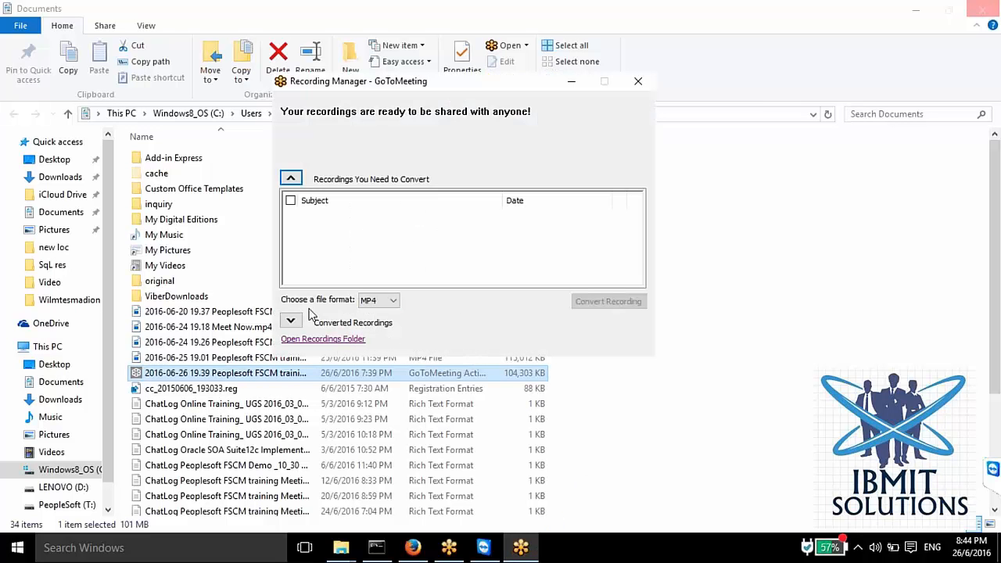
# Step: Check the converted recordings and those still needing conversion for the 2016-06-26 session, and close Recording Manager
pyautogui.click(291, 180)
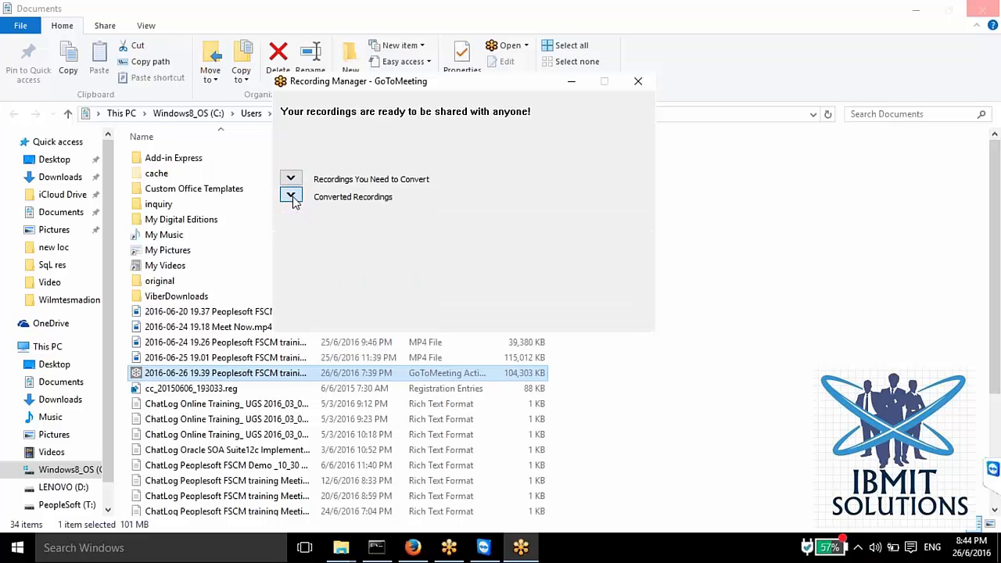
pyautogui.click(291, 197)
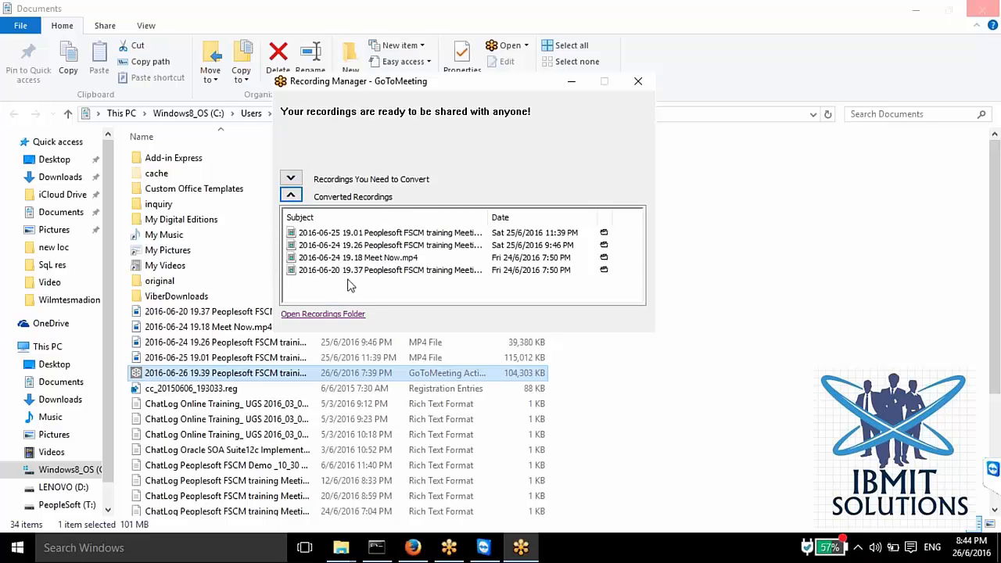
pyautogui.click(291, 179)
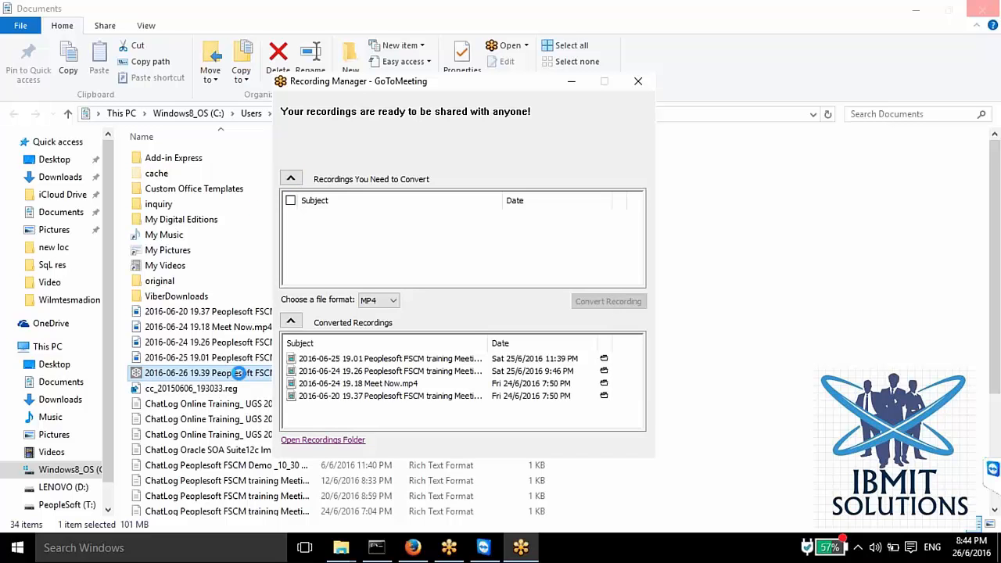
pyautogui.click(636, 81)
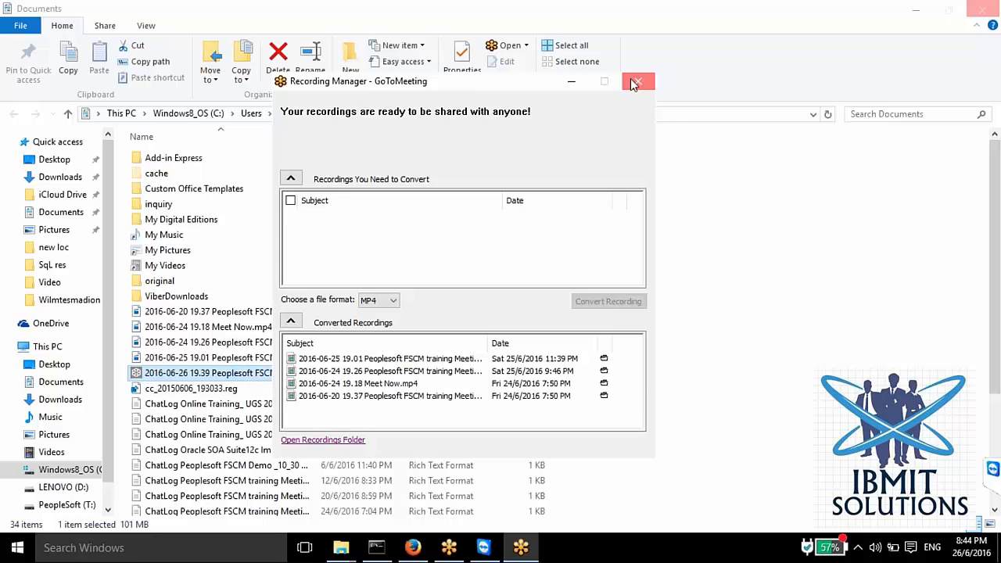